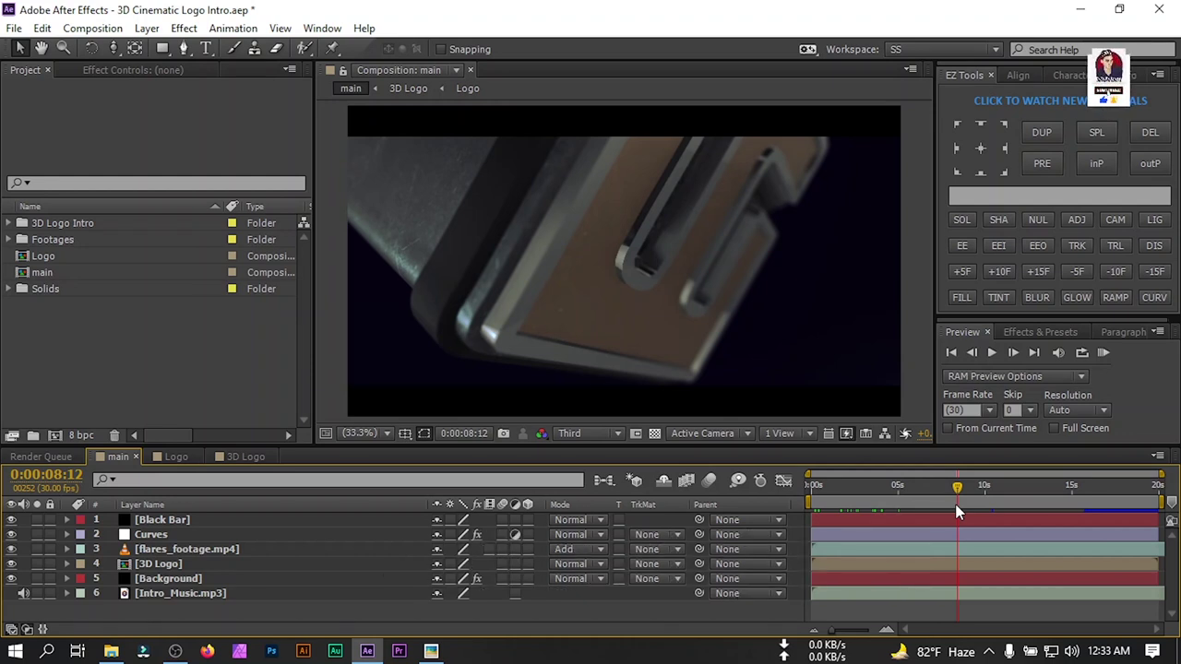
click(971, 522)
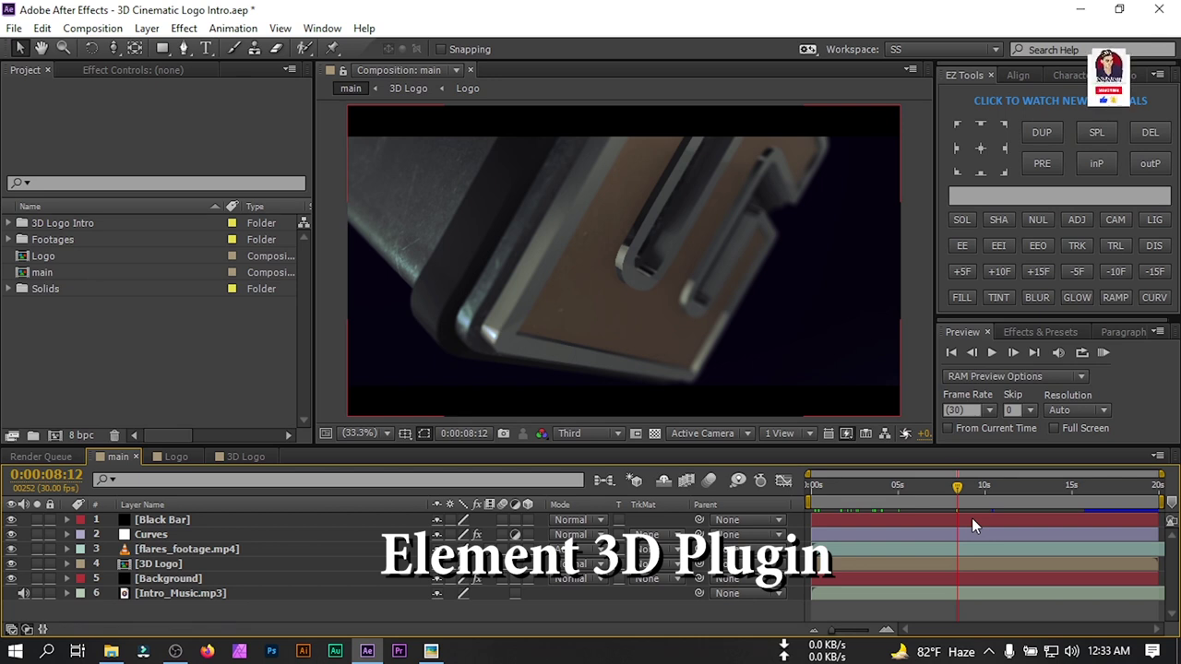
click(970, 504)
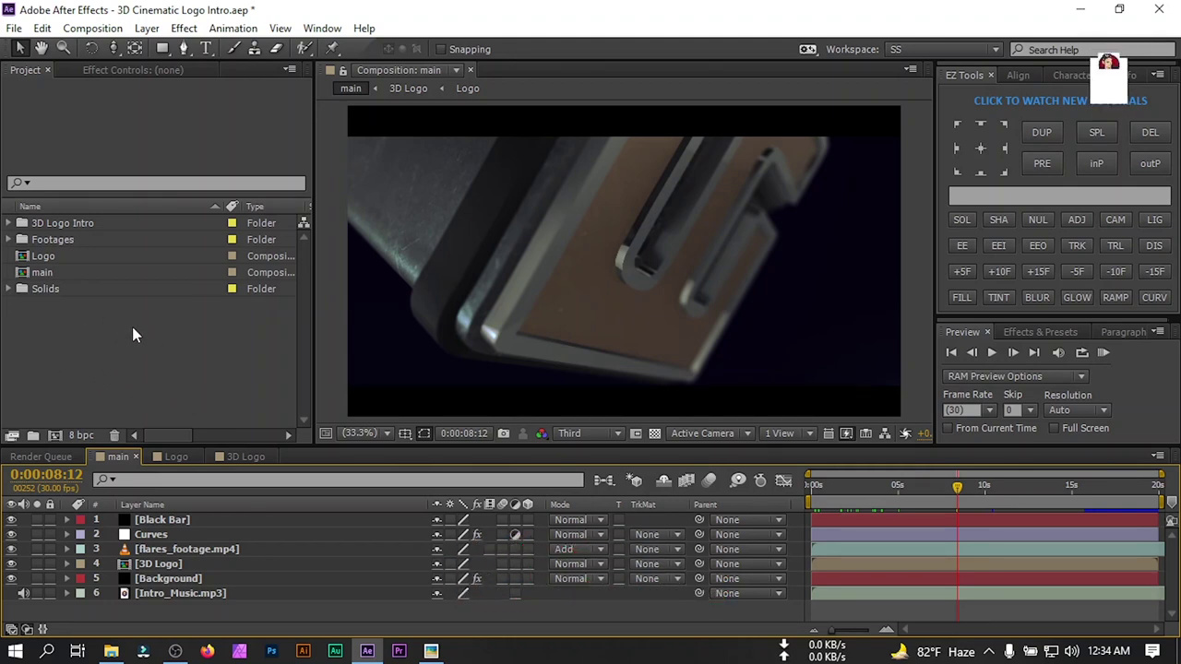
- Close the Logo and 3D Logo compositions in the timeline, leaving the main composition open
click(170, 457)
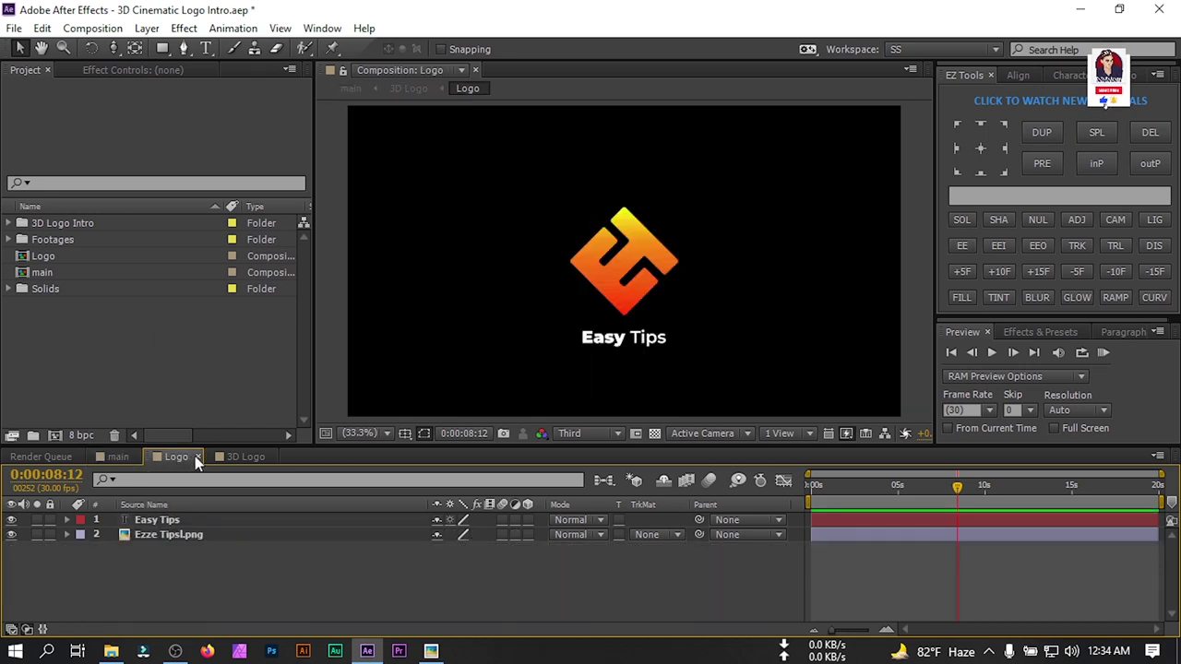
click(197, 457)
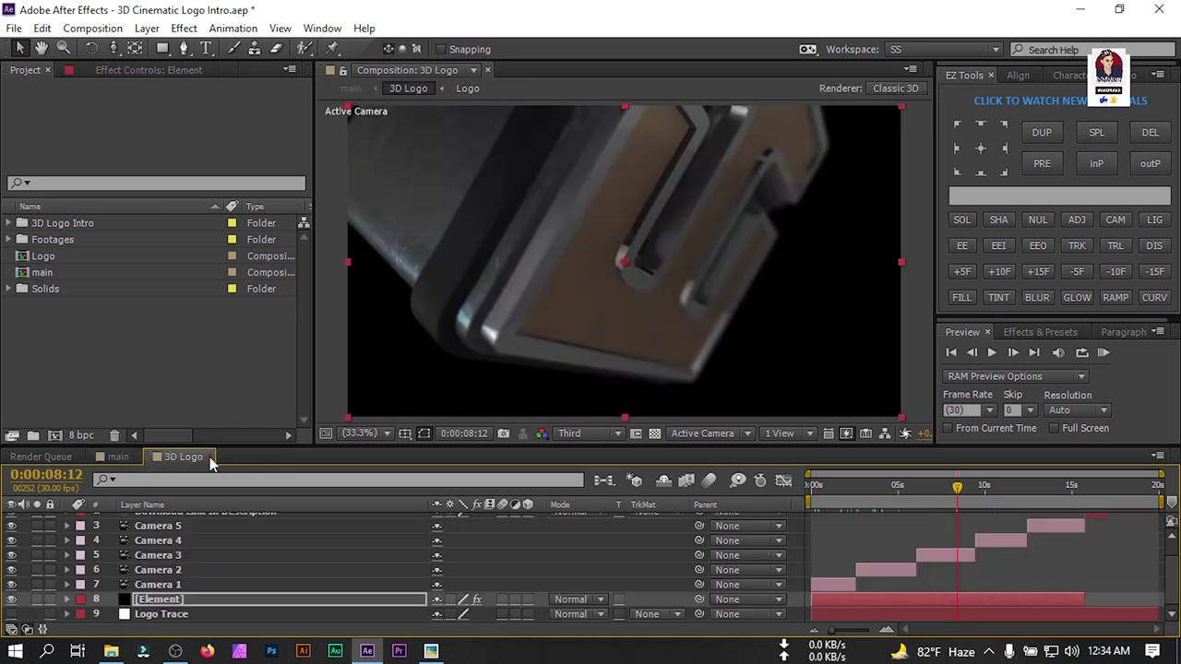
click(209, 457)
click(93, 376)
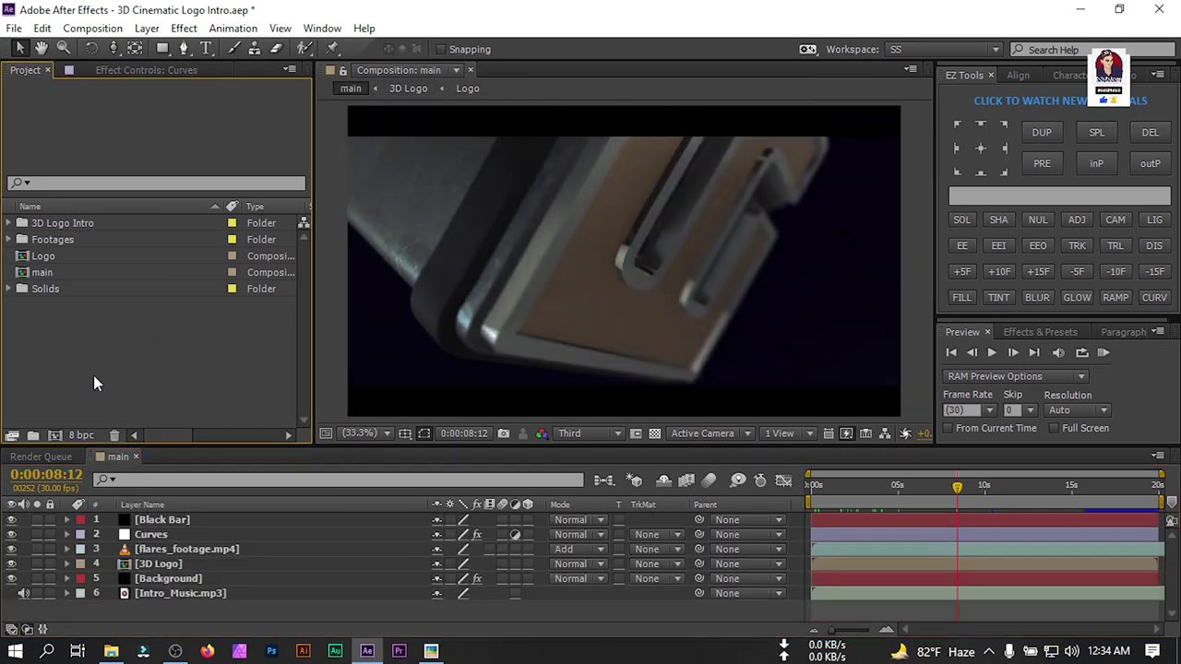
- Create a new 1920 x 1080, 30 fps, 20-second composition named Main_comp
click(55, 434)
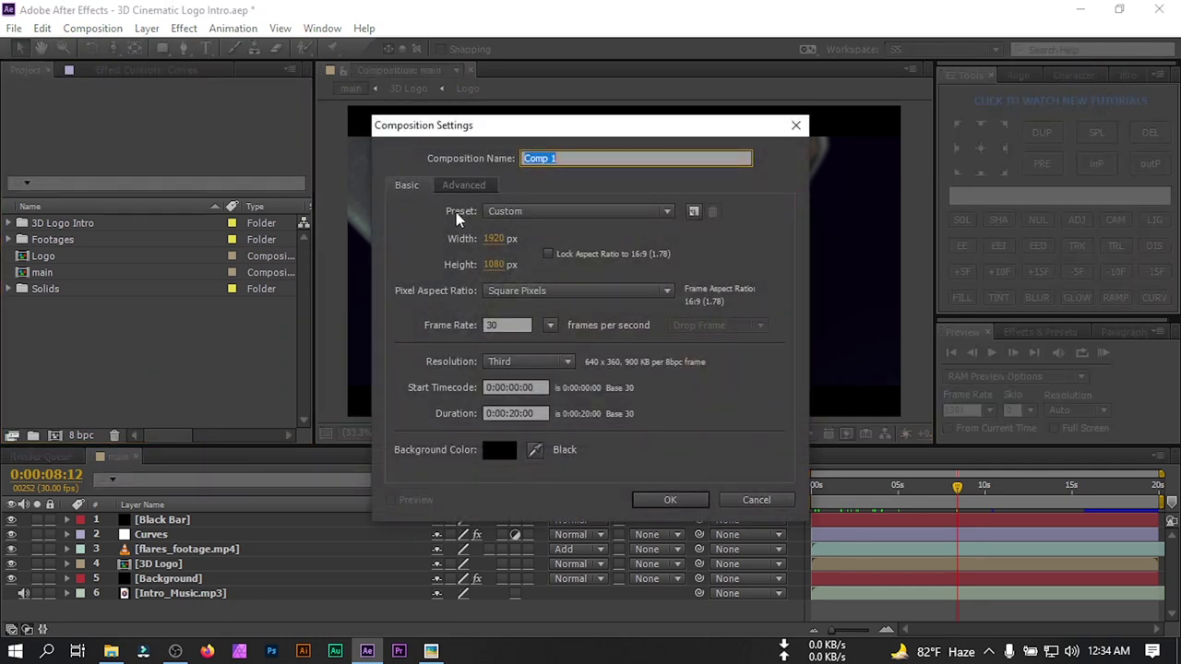
text(Main_c)
click(670, 501)
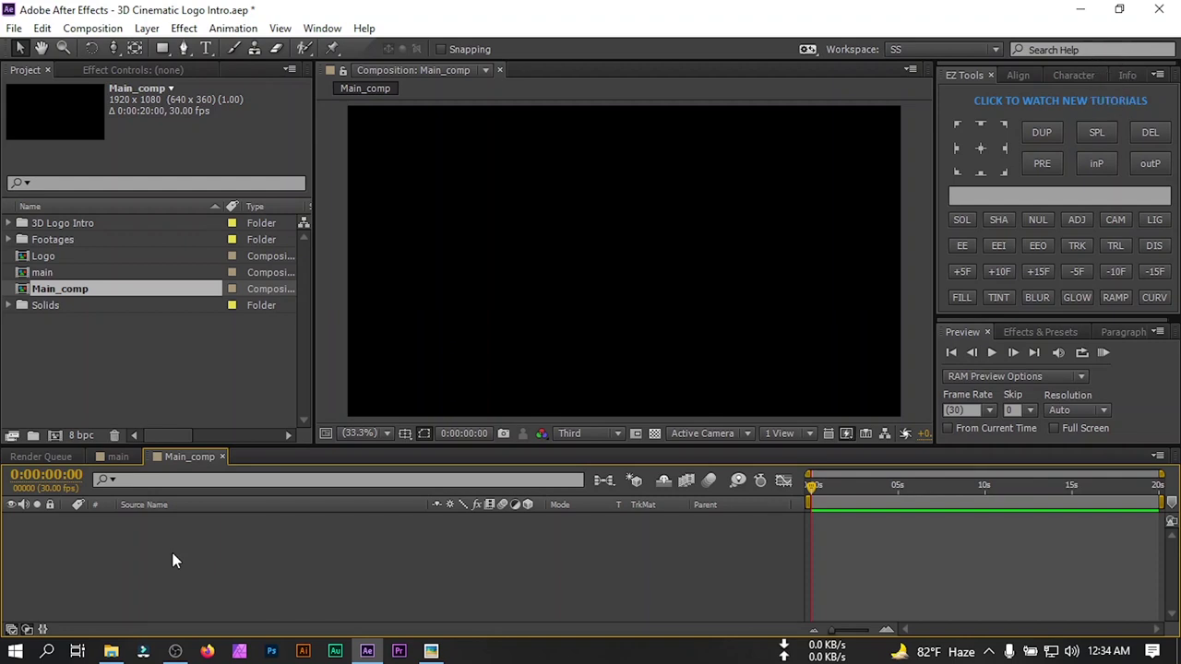
- Add Ezze Tipsl.png from the Logo folder inside Footages to Main_comp as a layer
click(10, 241)
click(78, 307)
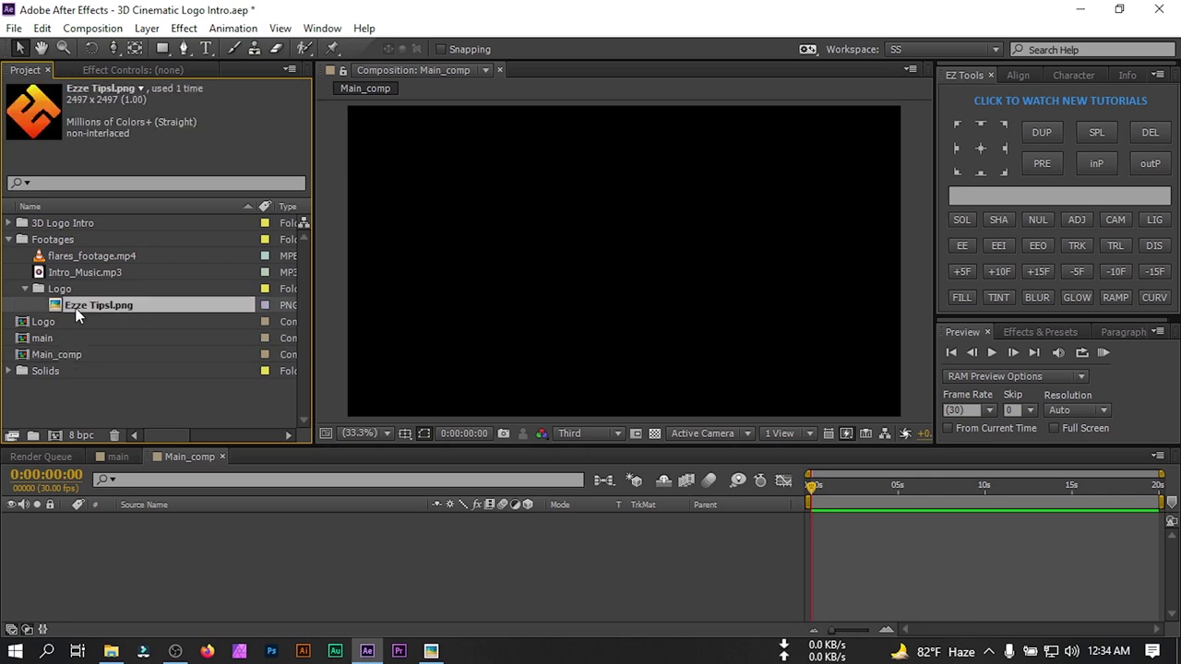
drag(94, 313, 186, 561)
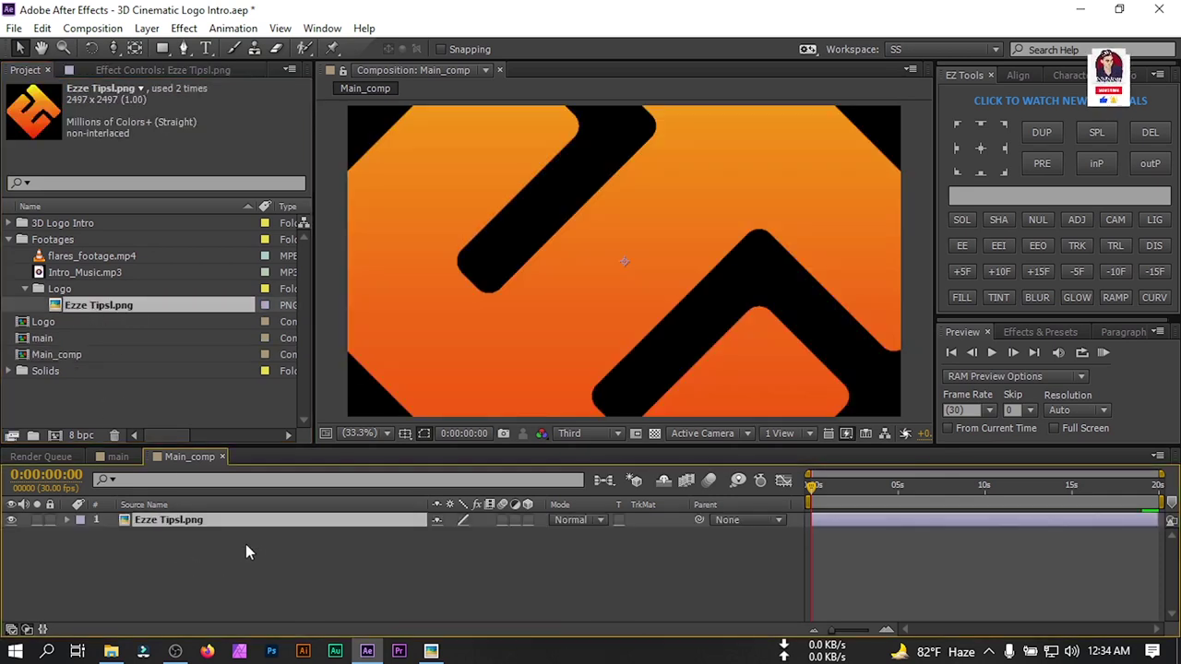
- Scale the logo image layer to 15%
key(s)
click(459, 535)
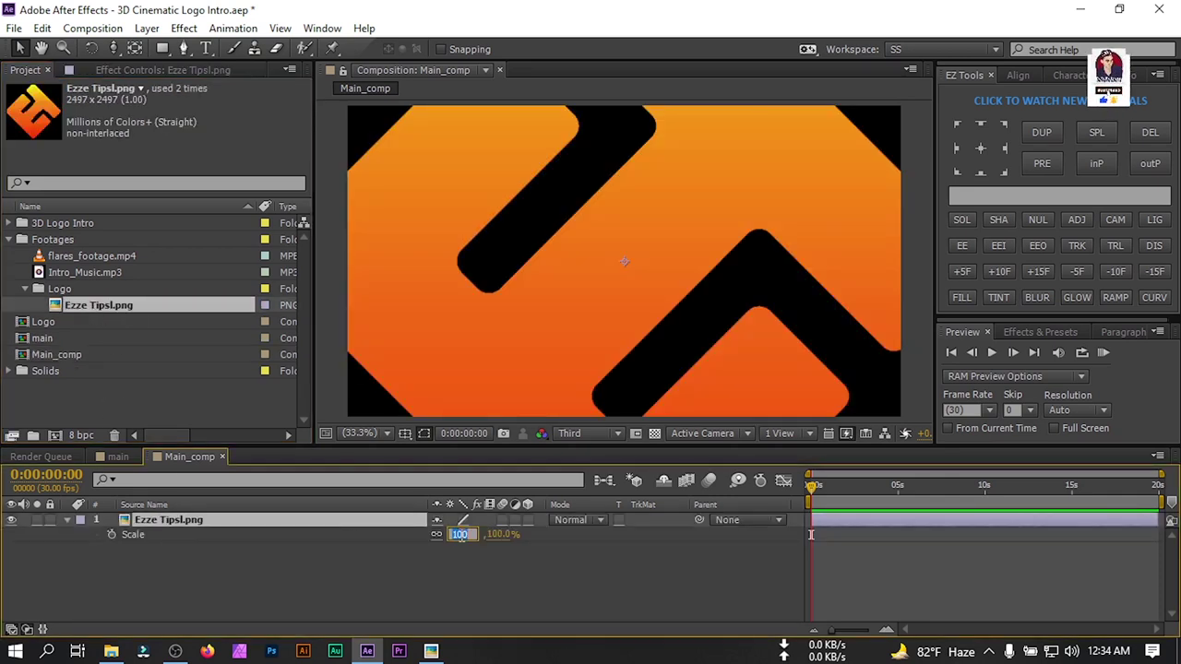
text(15)
key(Return)
click(239, 568)
click(67, 522)
- Pre-compose the logo image layer as Logo Comp, moving all attributes into the new composition
right_click(134, 523)
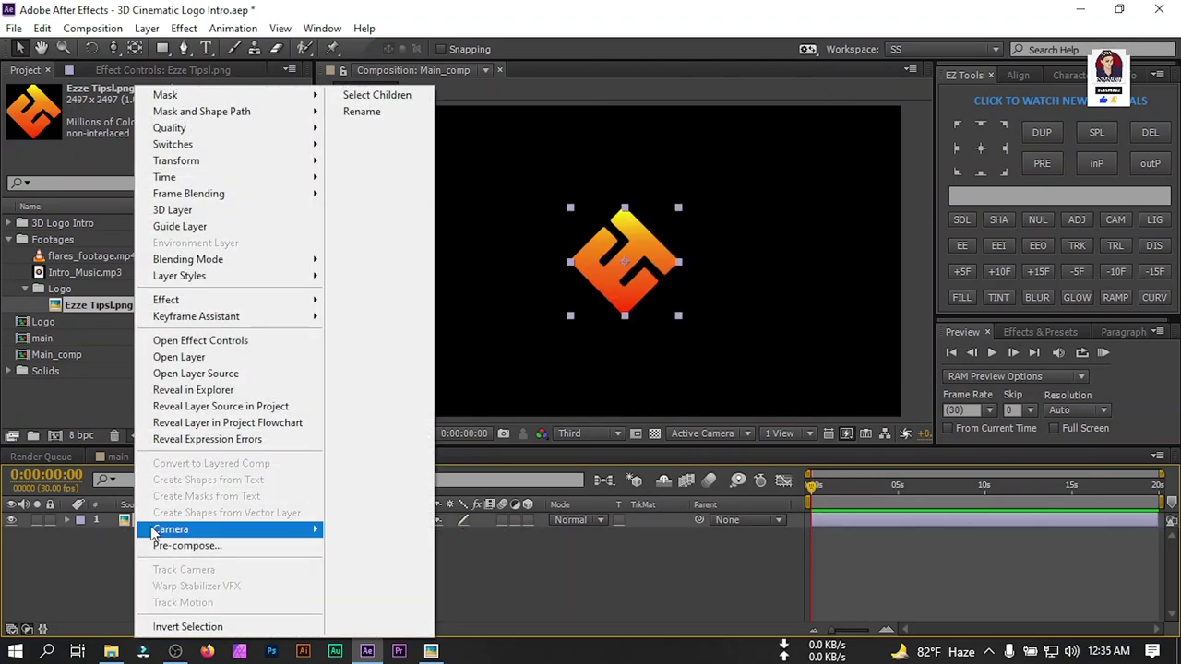
click(277, 546)
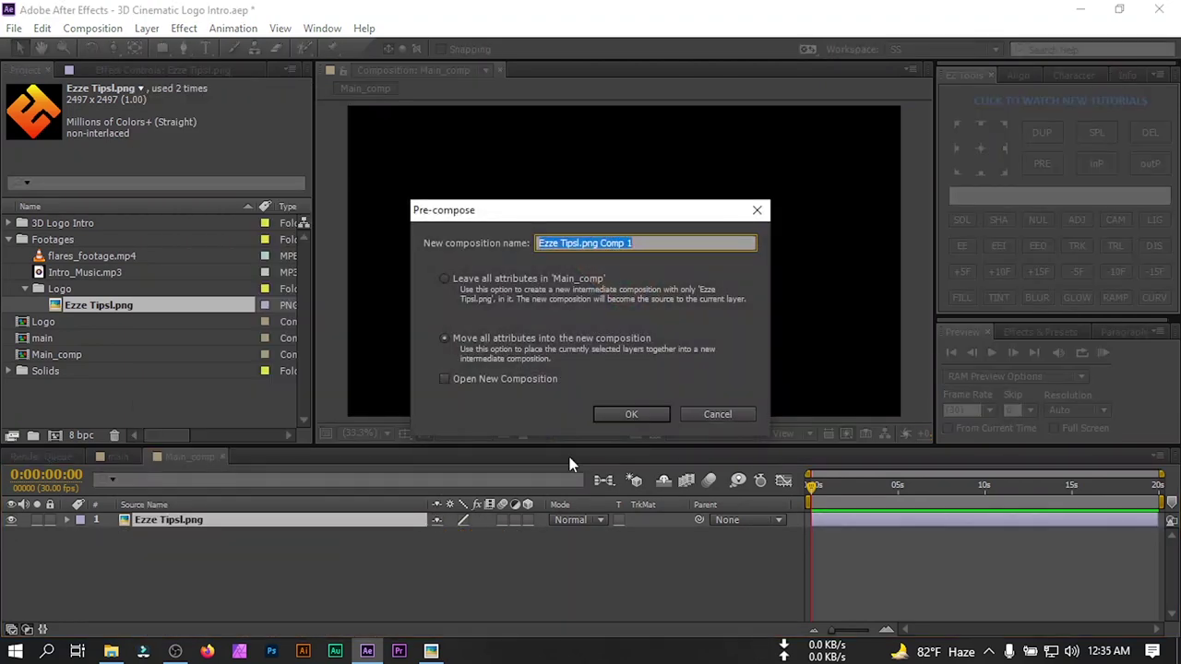
text(Logo Comp)
click(462, 352)
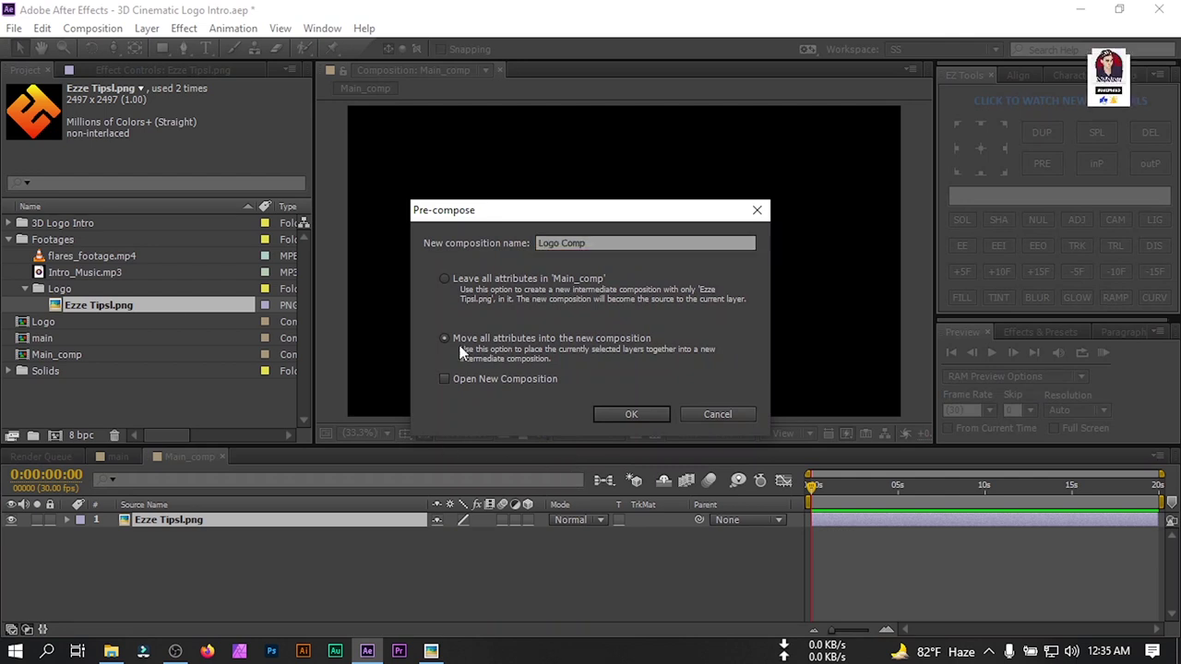
click(617, 420)
click(189, 547)
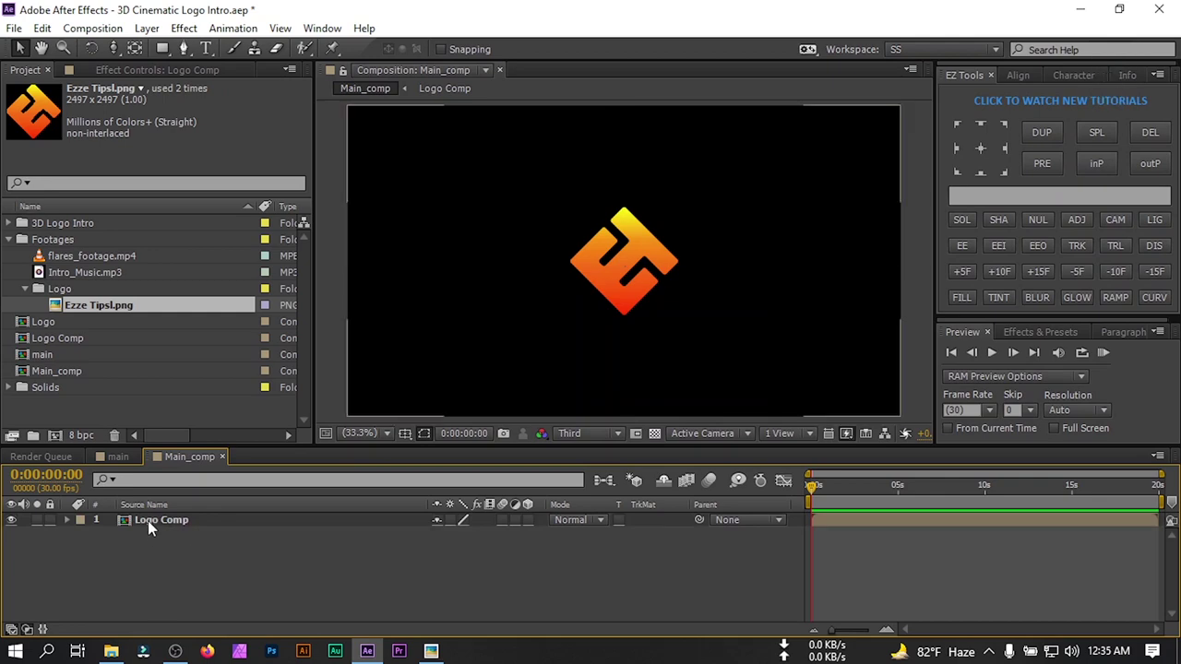
- Hide the Logo Comp layer and auto-trace its current frame using the Alpha channel, applied to a new layer
click(147, 526)
click(11, 521)
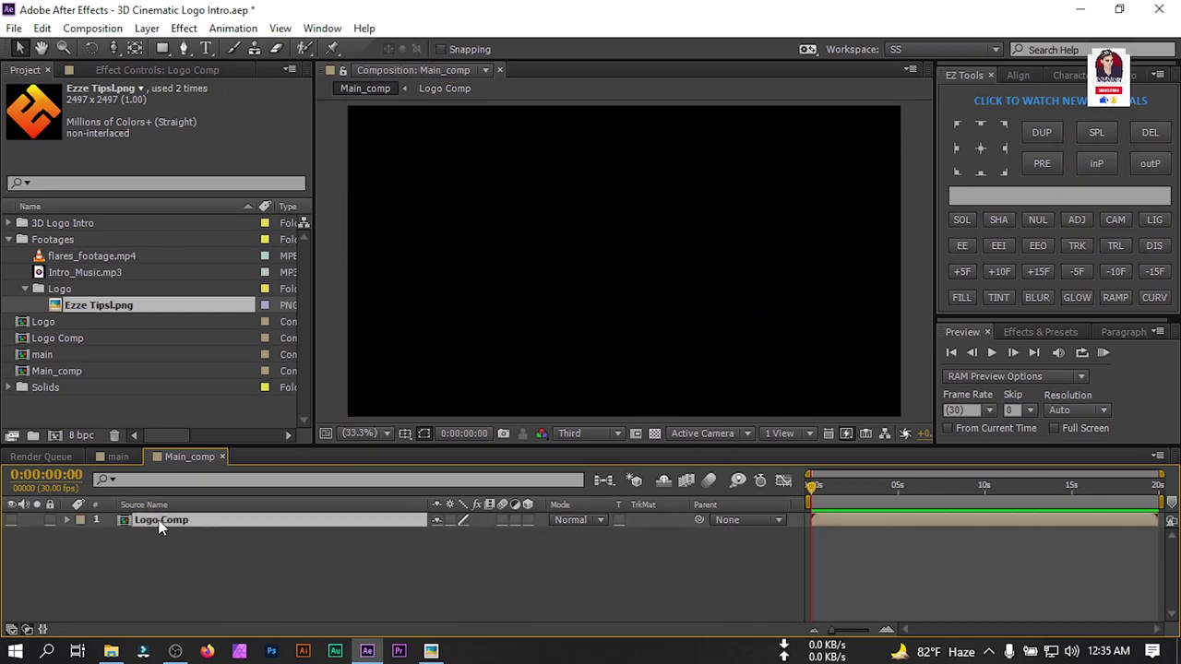
click(146, 27)
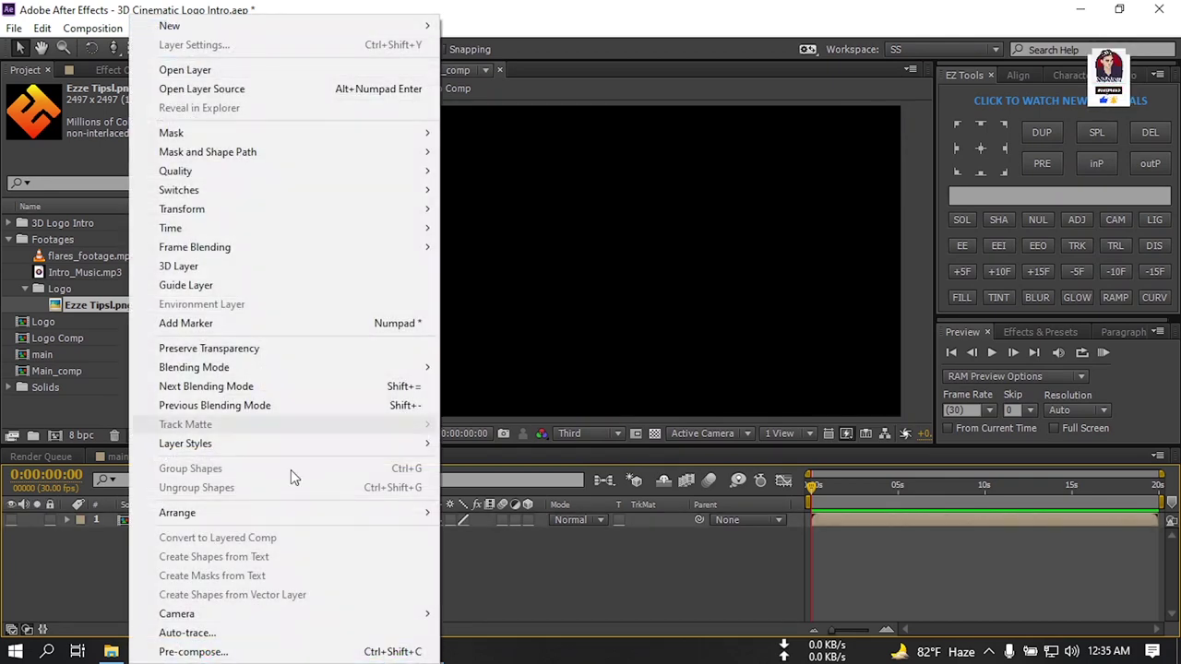
click(222, 633)
click(227, 422)
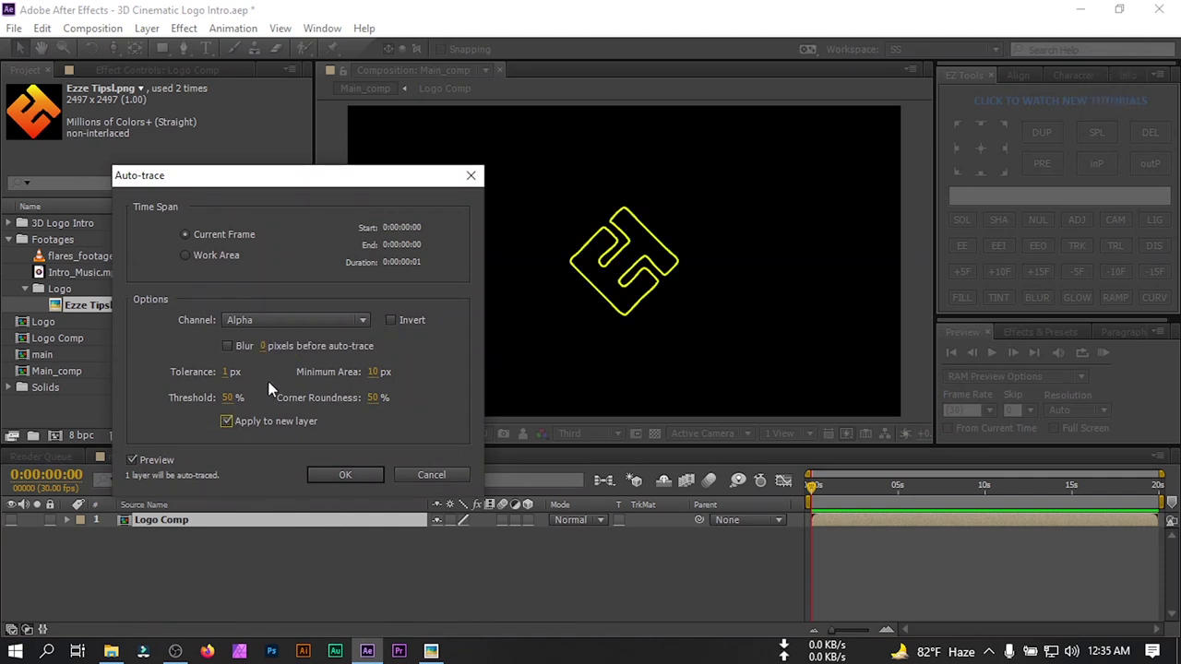
click(272, 321)
click(265, 342)
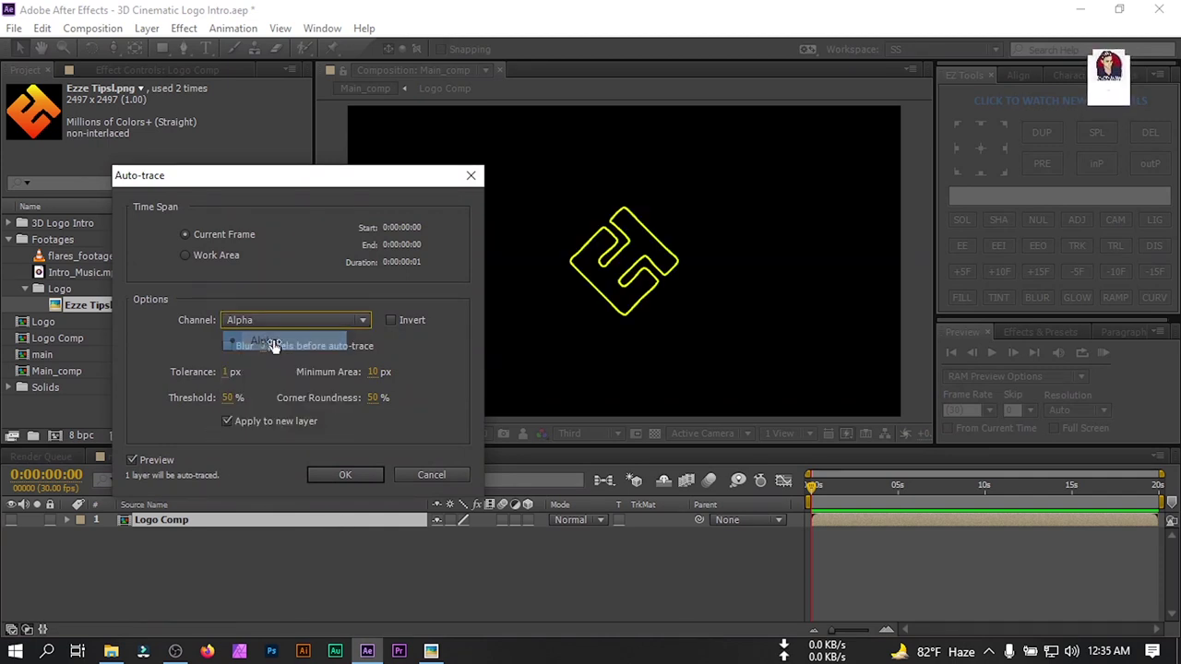
click(348, 475)
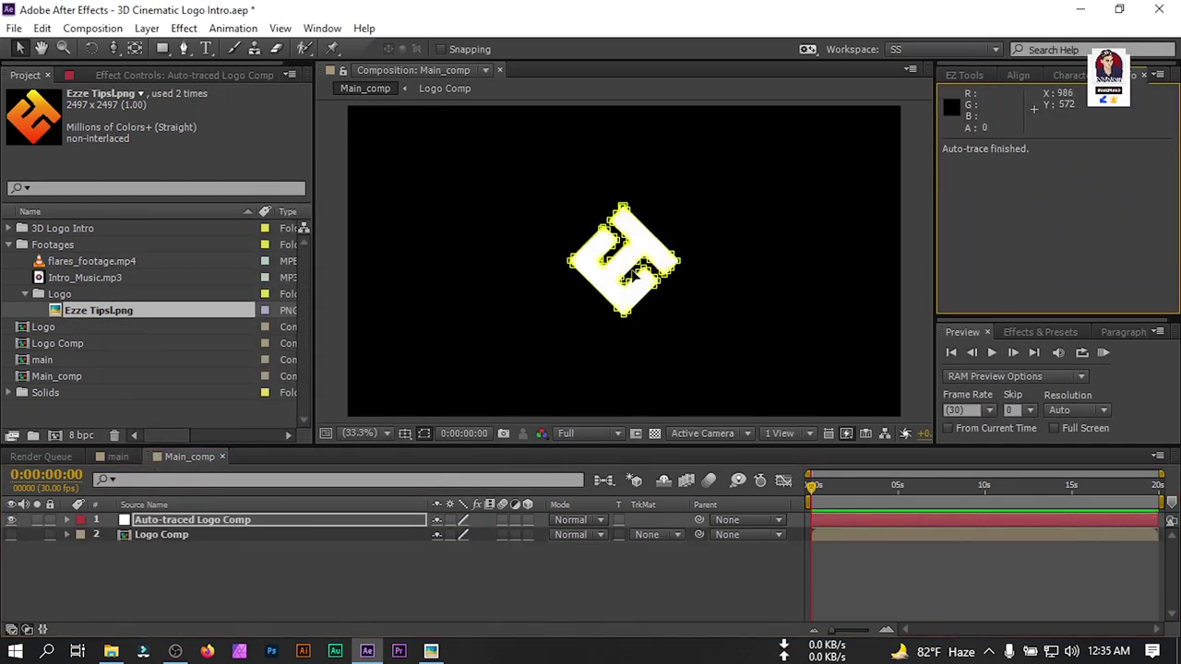
- Rename the auto-traced layer to Logo Trace and hide it
click(165, 523)
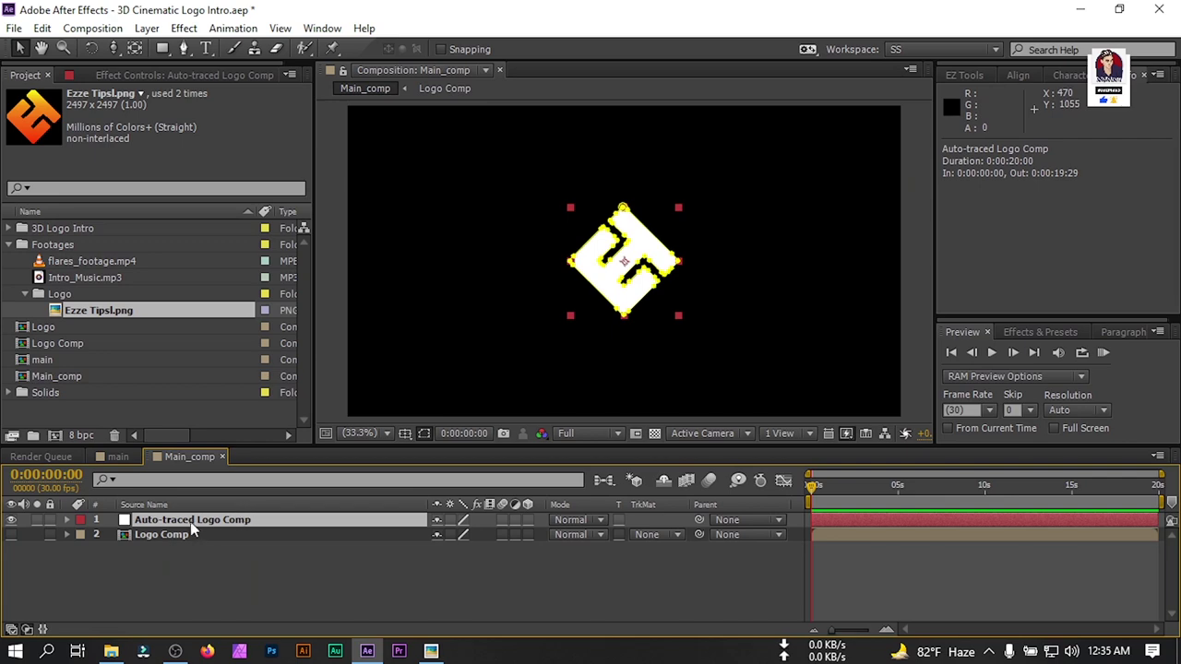
right_click(191, 522)
click(416, 110)
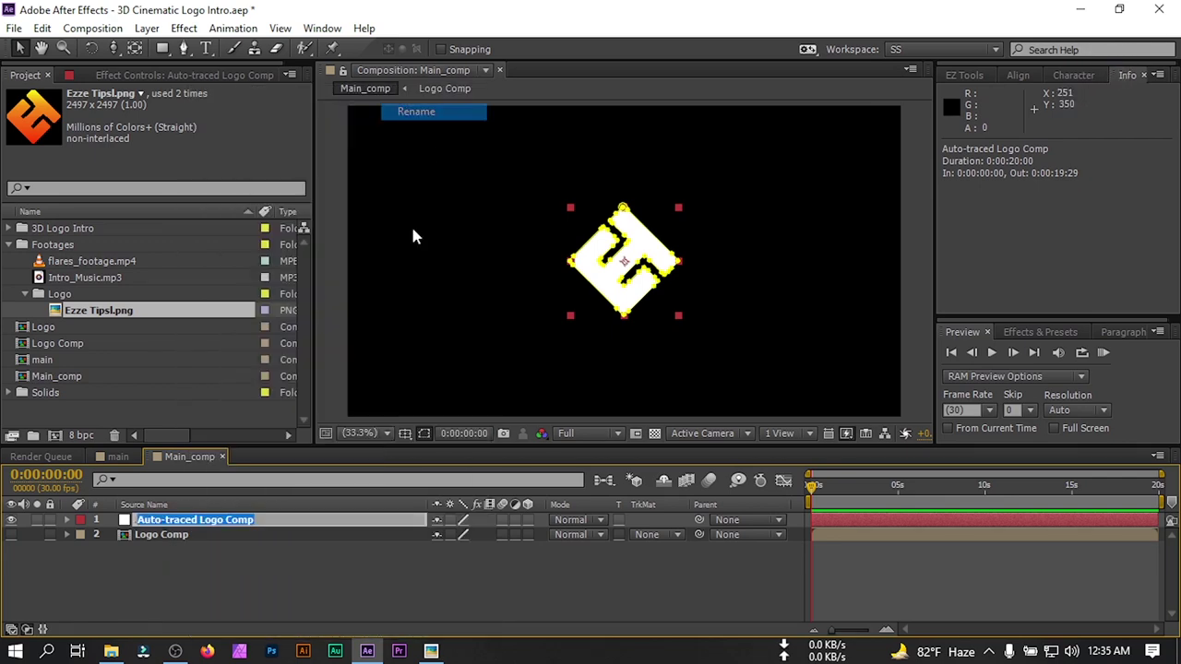
text(Logo Trace)
click(143, 596)
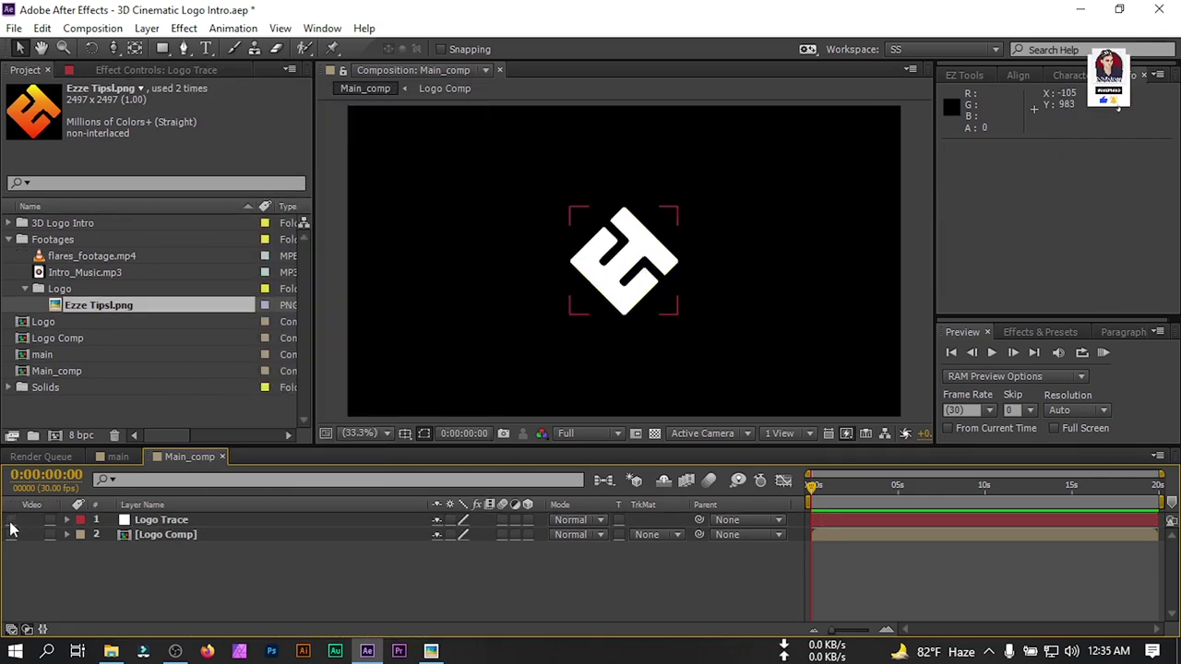
click(11, 519)
- Create a black comp-sized solid layer named Element 3D
right_click(127, 578)
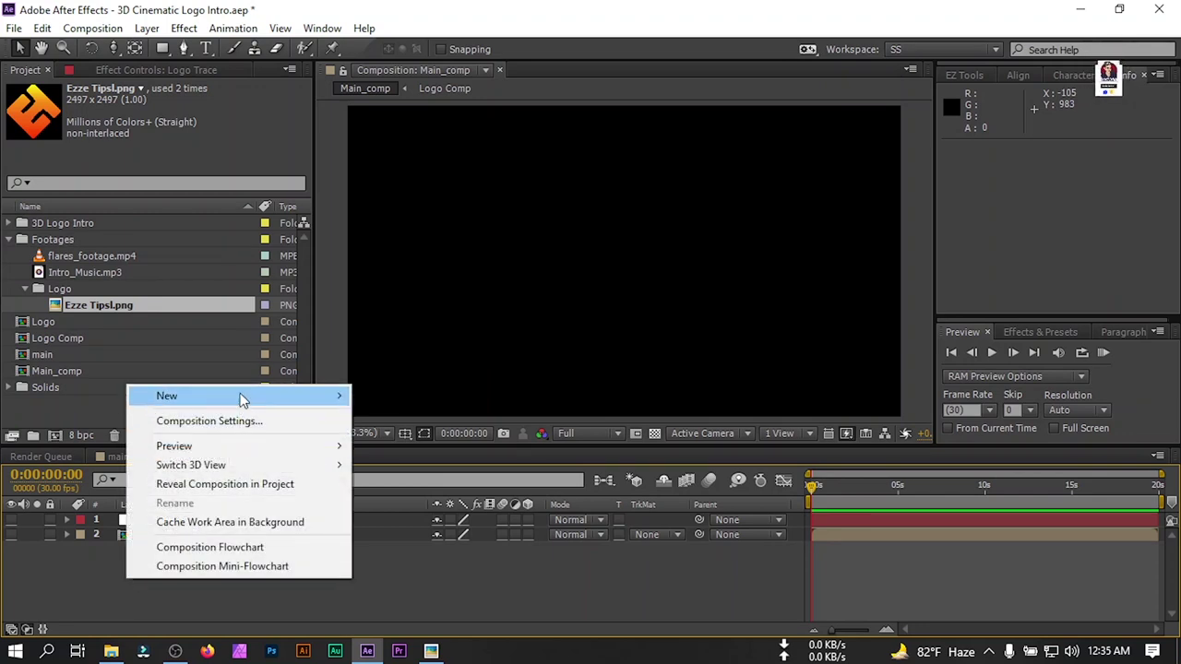
mouse_move(245, 398)
click(391, 440)
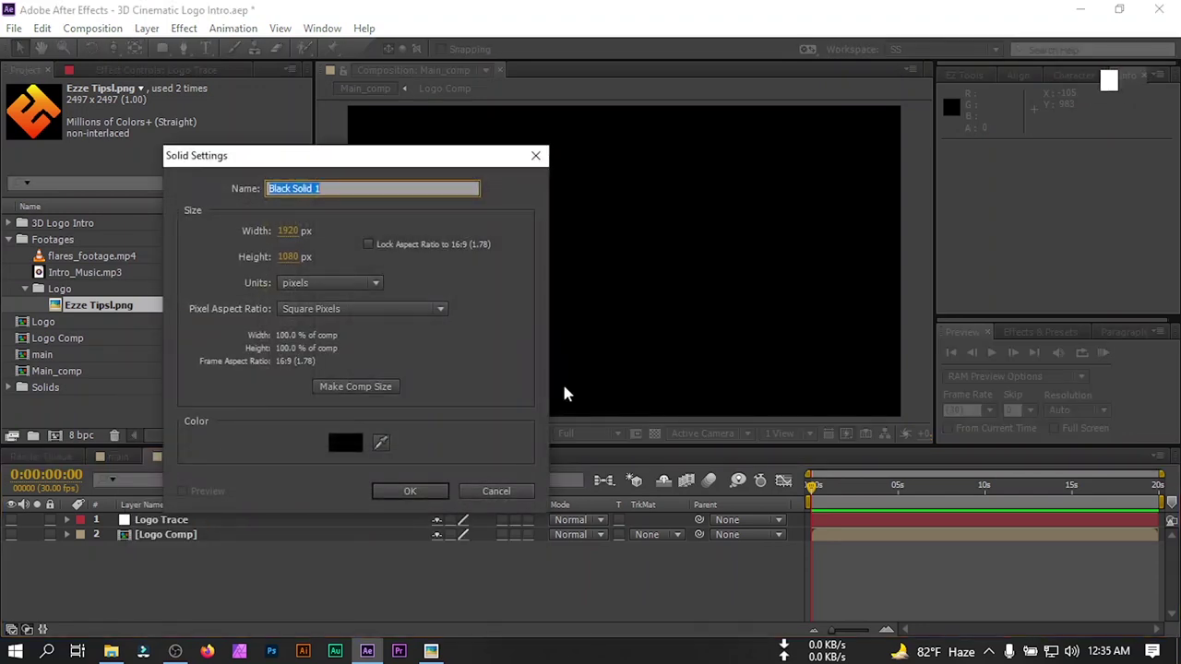
text(Elemen)
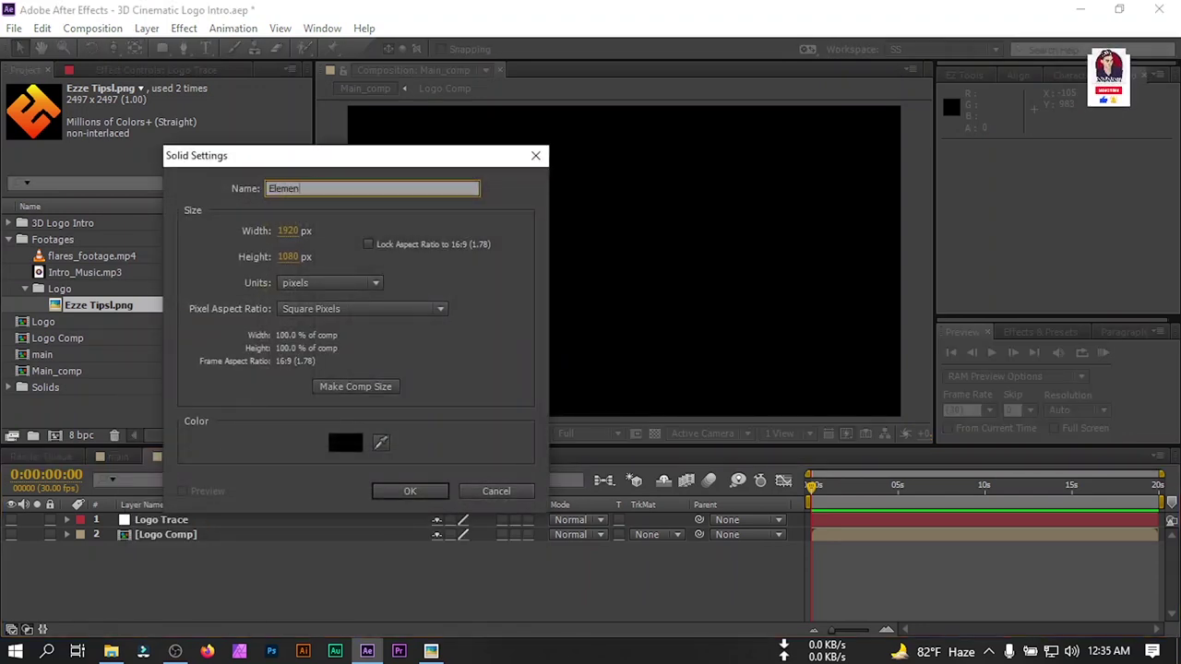
text(t 3D)
key(Return)
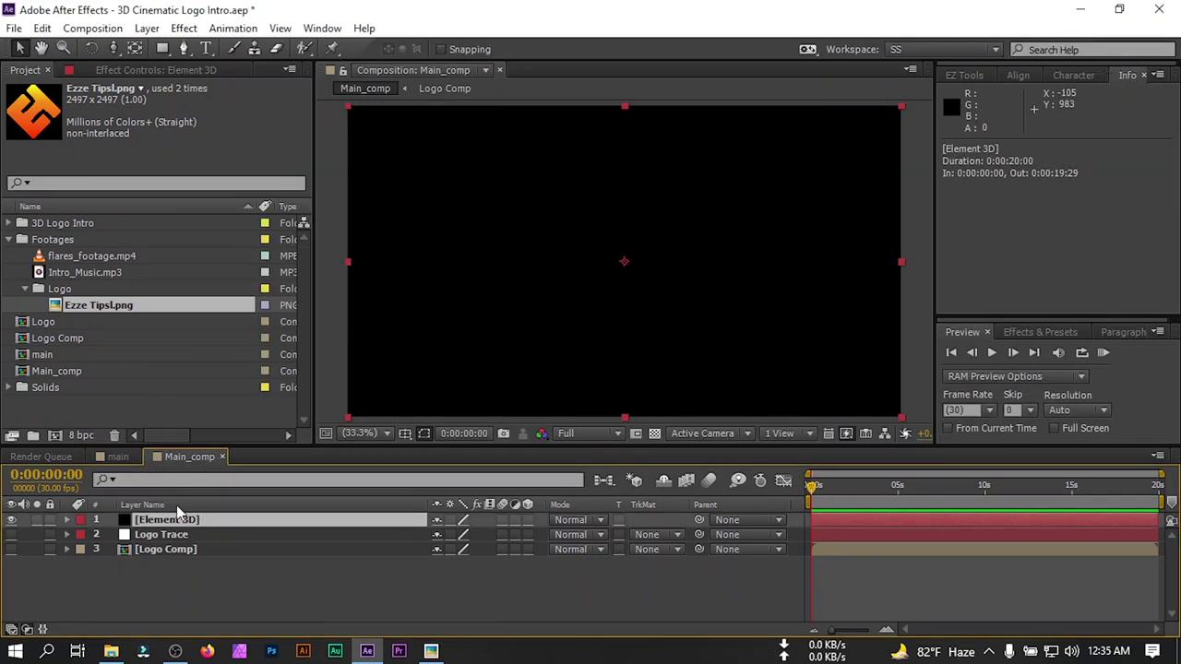
- Apply the Video Copilot Element effect to the Element 3D solid
click(183, 27)
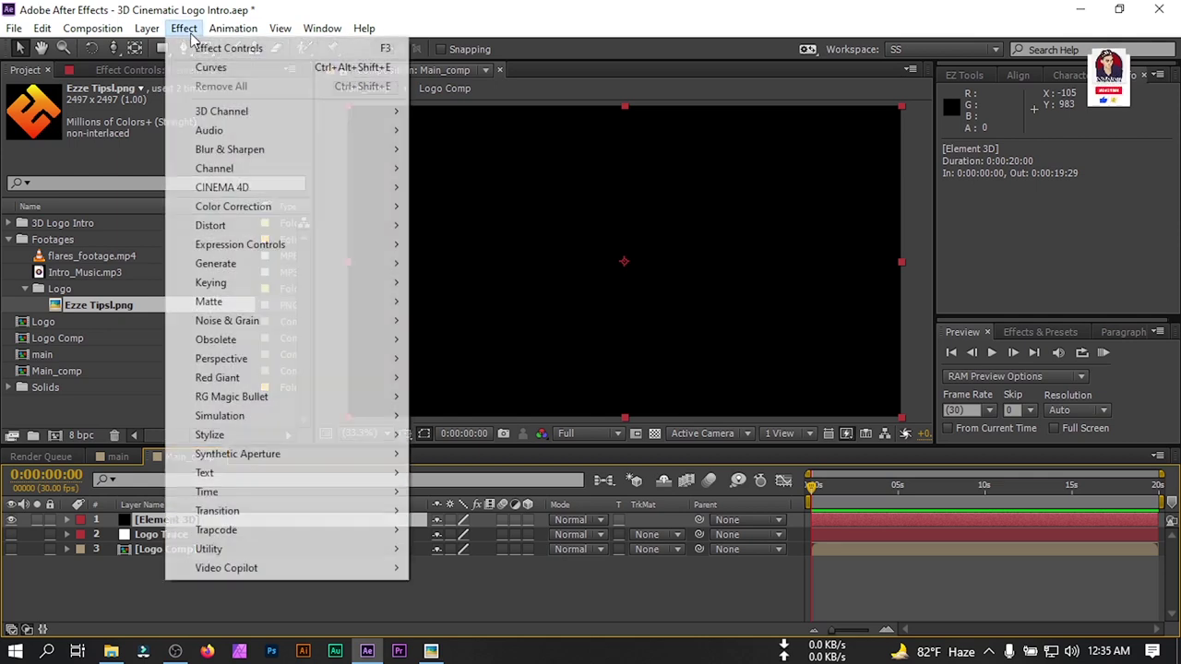
mouse_move(264, 569)
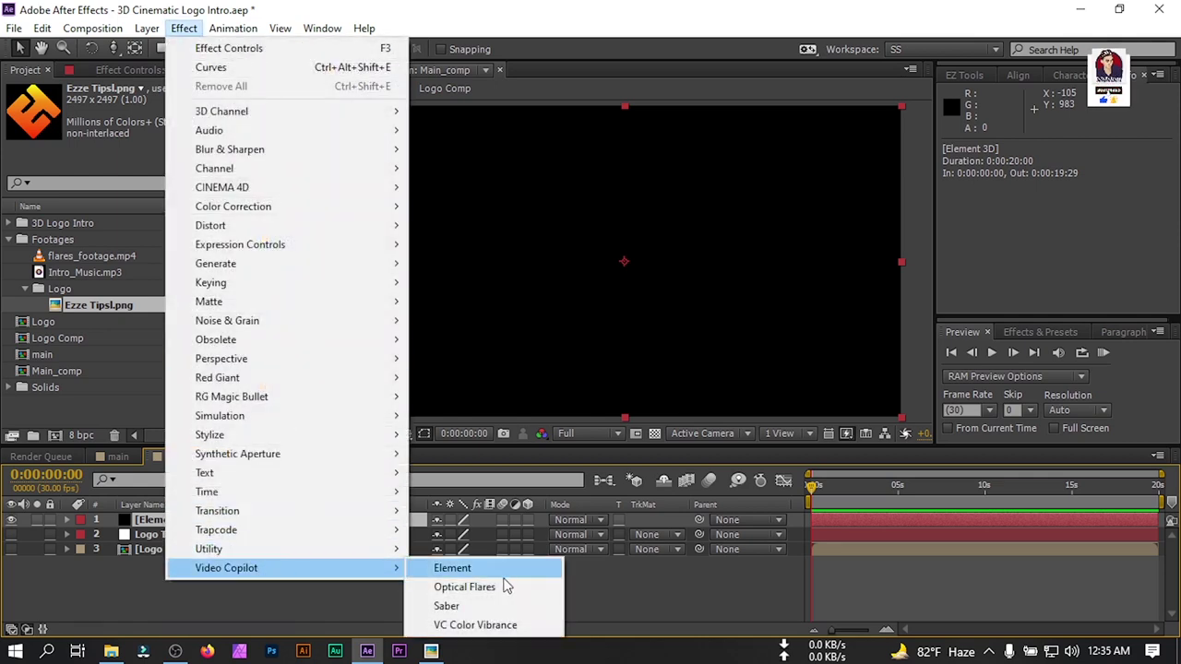
click(473, 570)
- Assign the Logo Trace layer to Path Layer 1 in the Element effect's custom text and masks
click(23, 264)
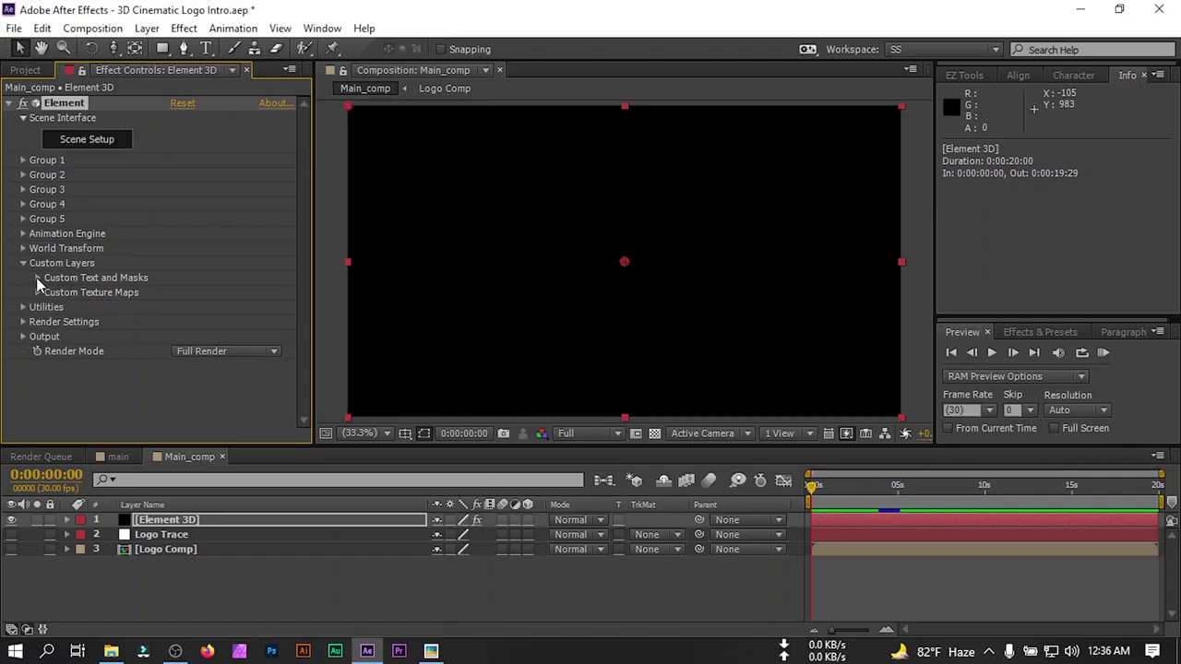
click(39, 279)
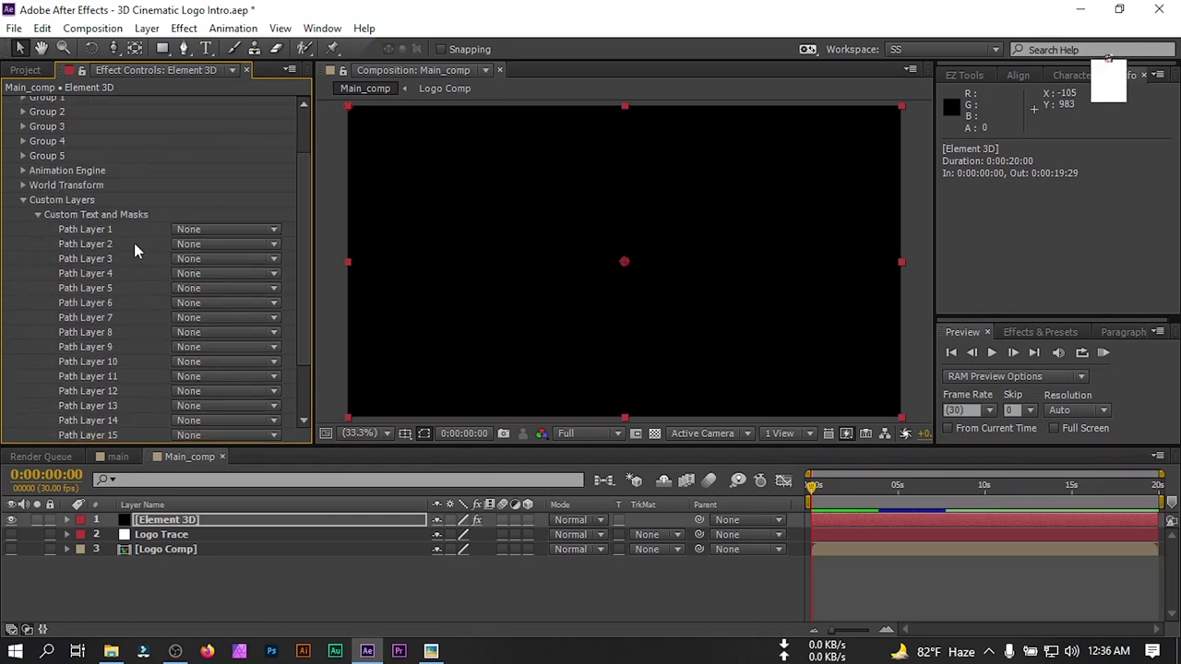
click(198, 231)
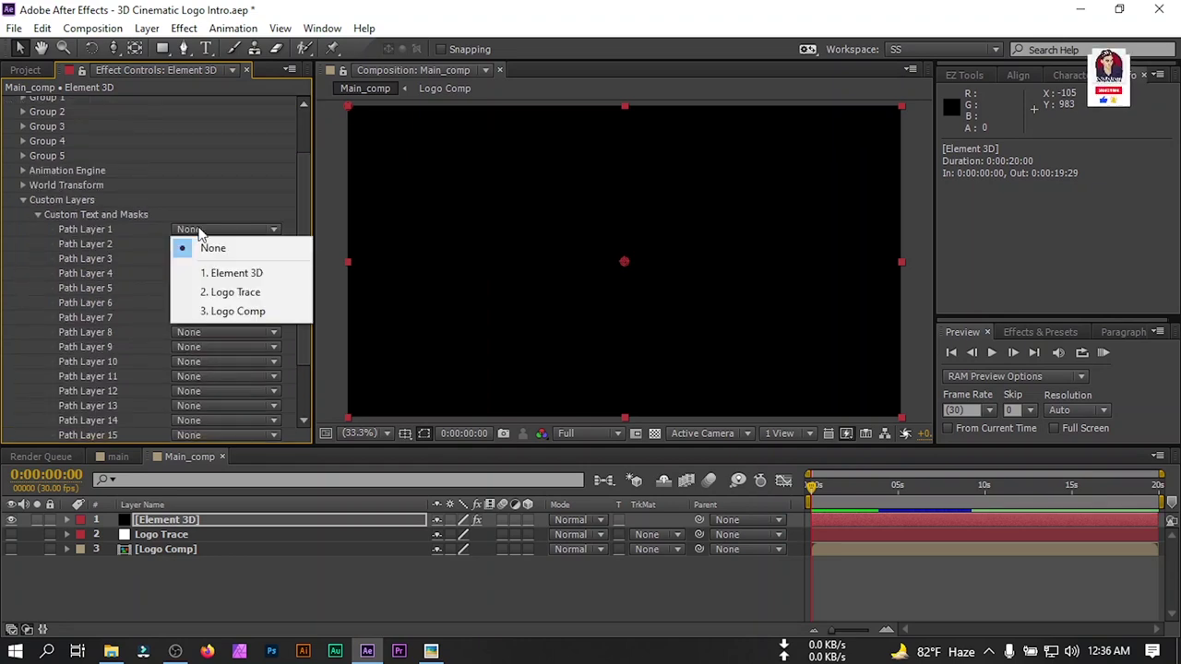
click(247, 296)
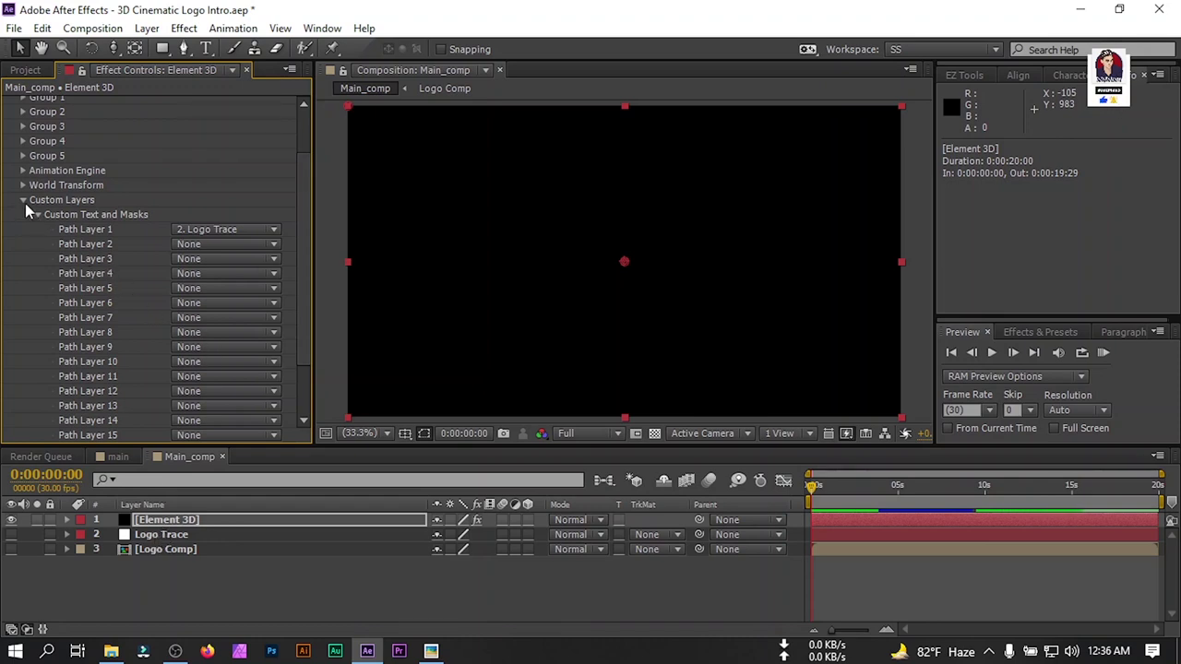
click(24, 203)
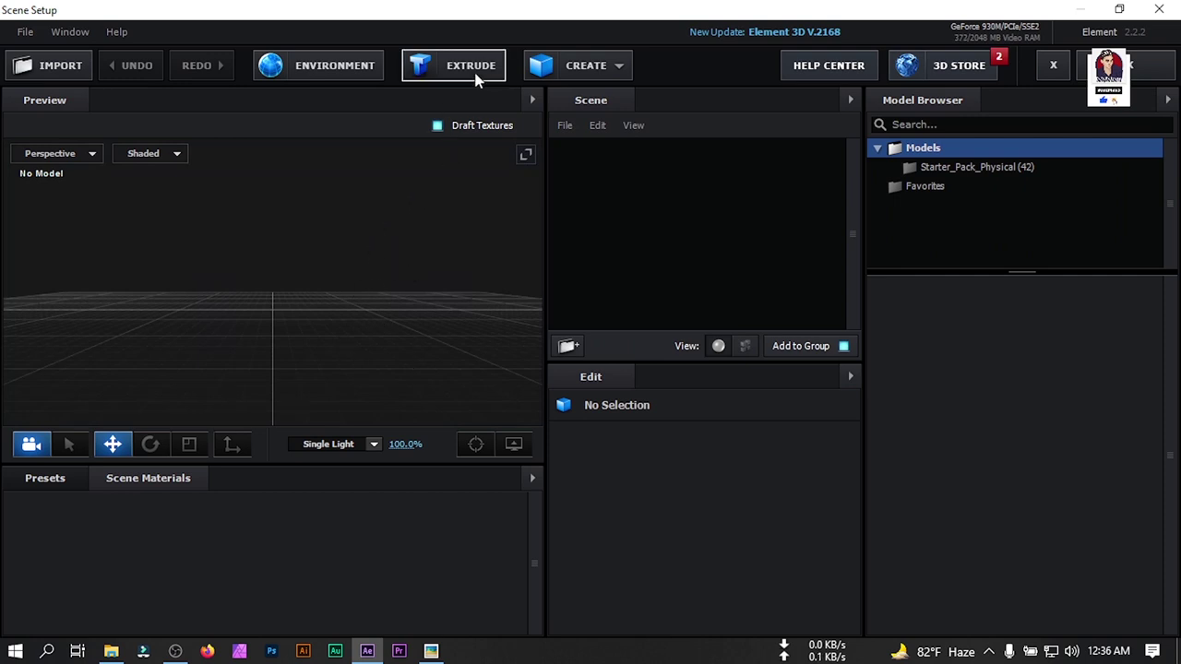
- Extrude the logo path into a 3D model in Element's Scene Setup
click(471, 66)
drag(342, 236, 353, 274)
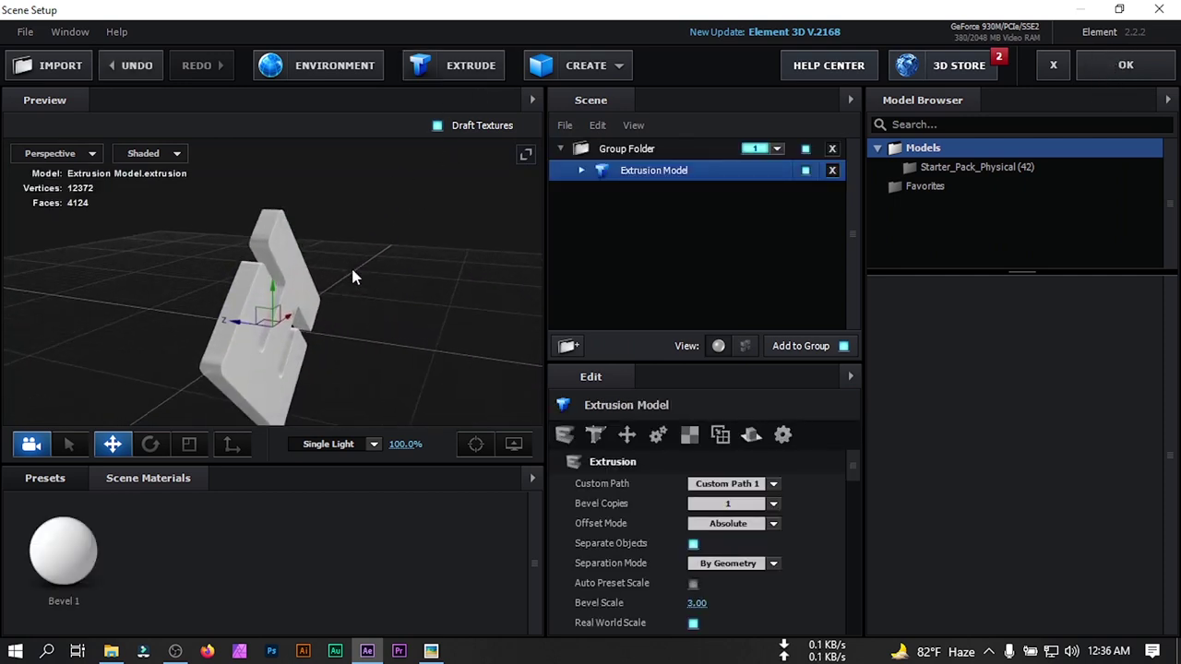
- Set both the Bevel Segments and the Bevel Depth of the extrusion model's Bevel 1 to 0
click(582, 171)
click(694, 194)
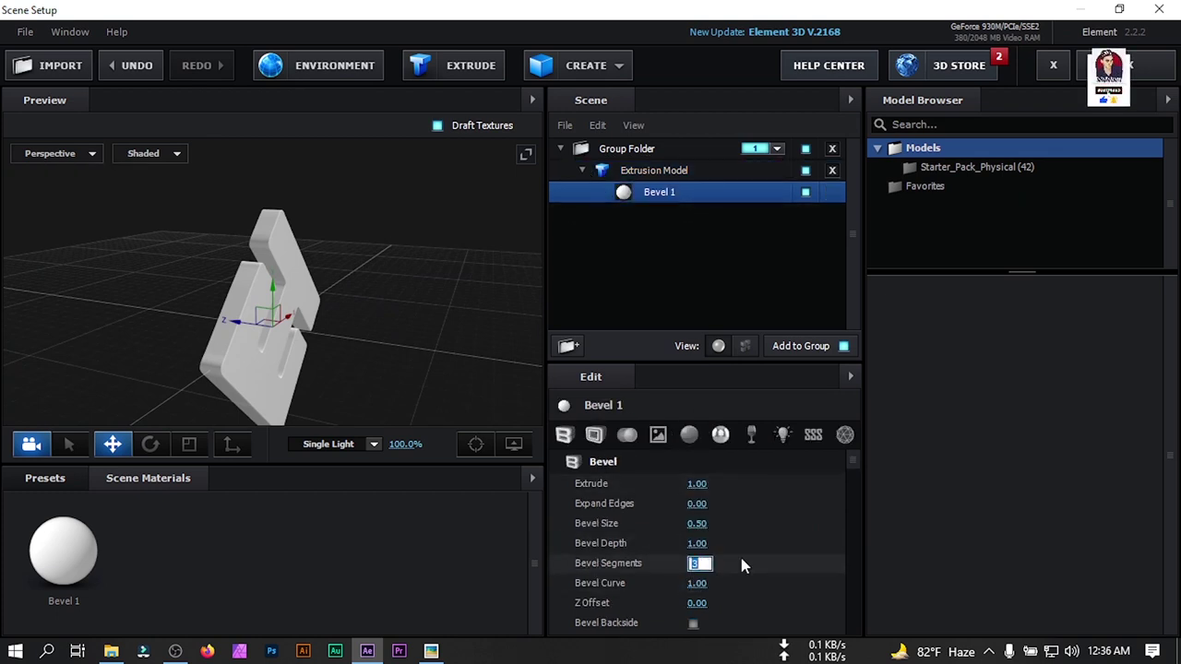
text(0)
key(Return)
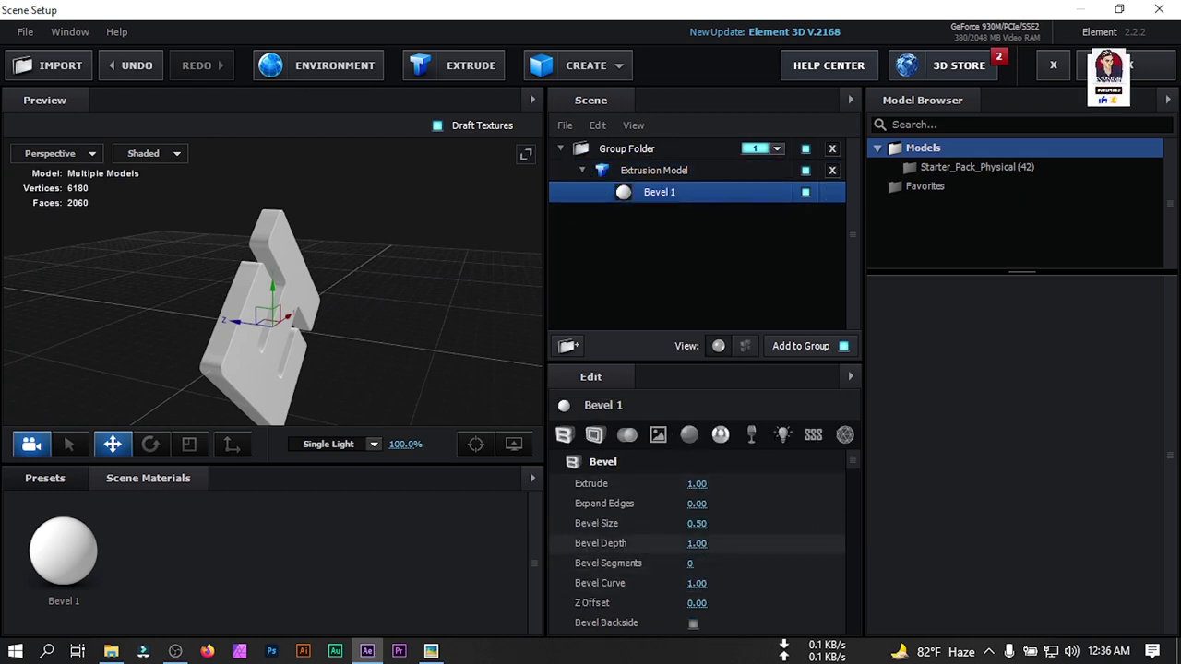
click(697, 544)
text(0)
key(Return)
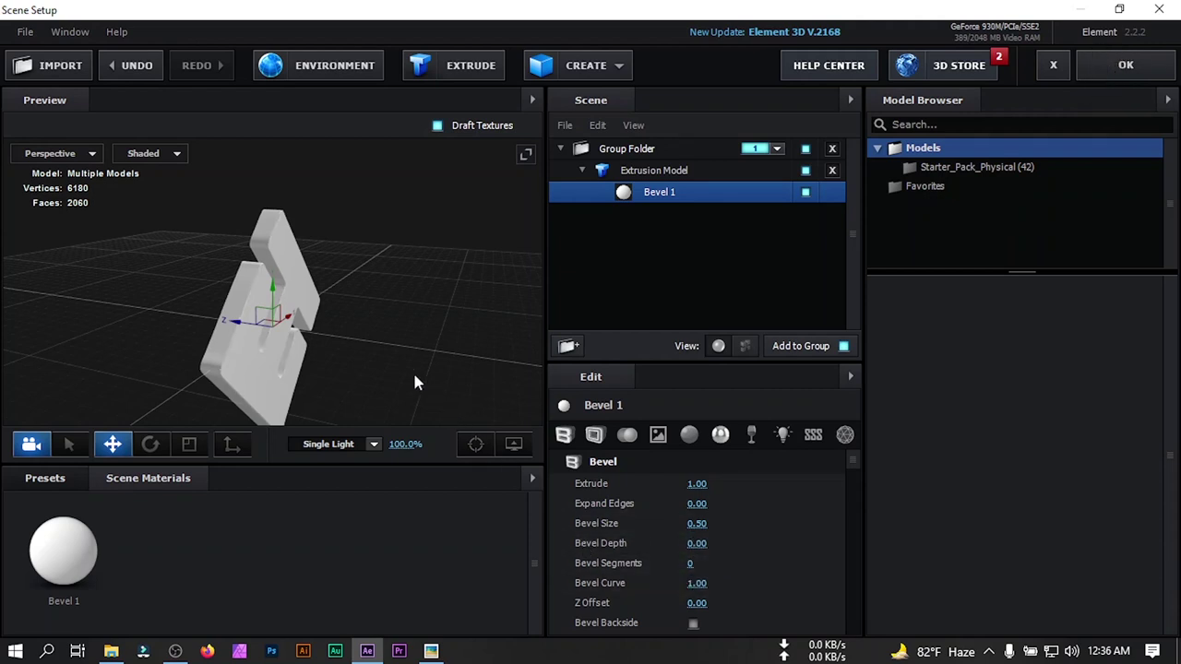
- Set Bevel 1's Extrude value to 8 to thicken the logo
click(708, 485)
text(8)
key(Return)
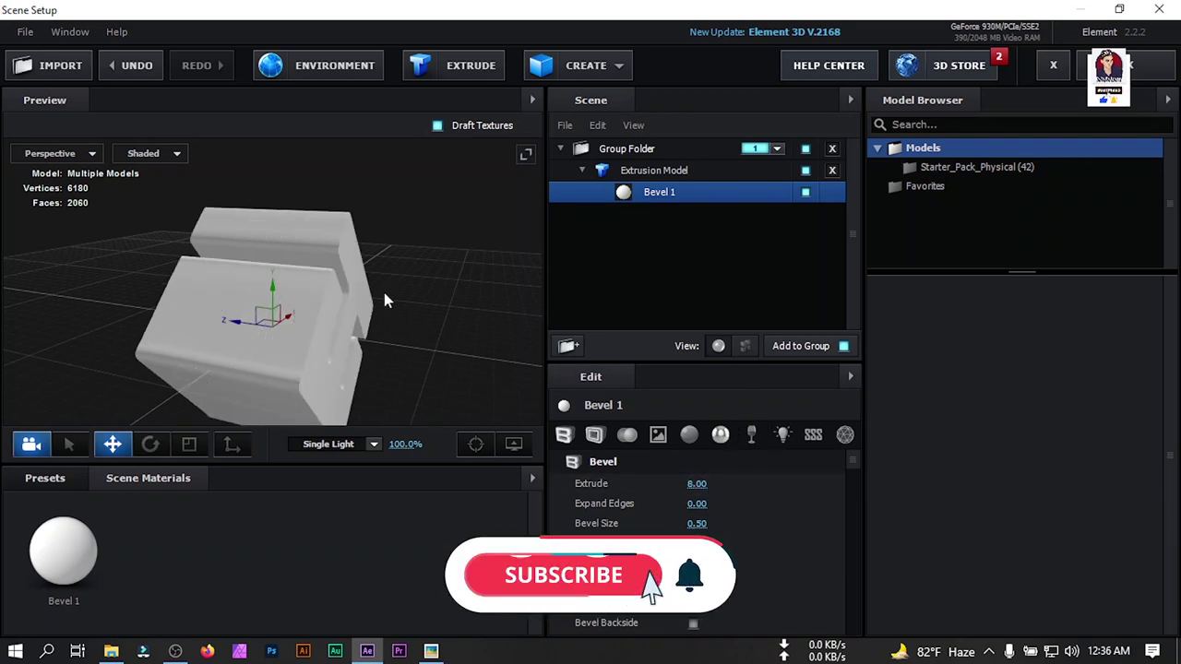
drag(306, 286, 361, 280)
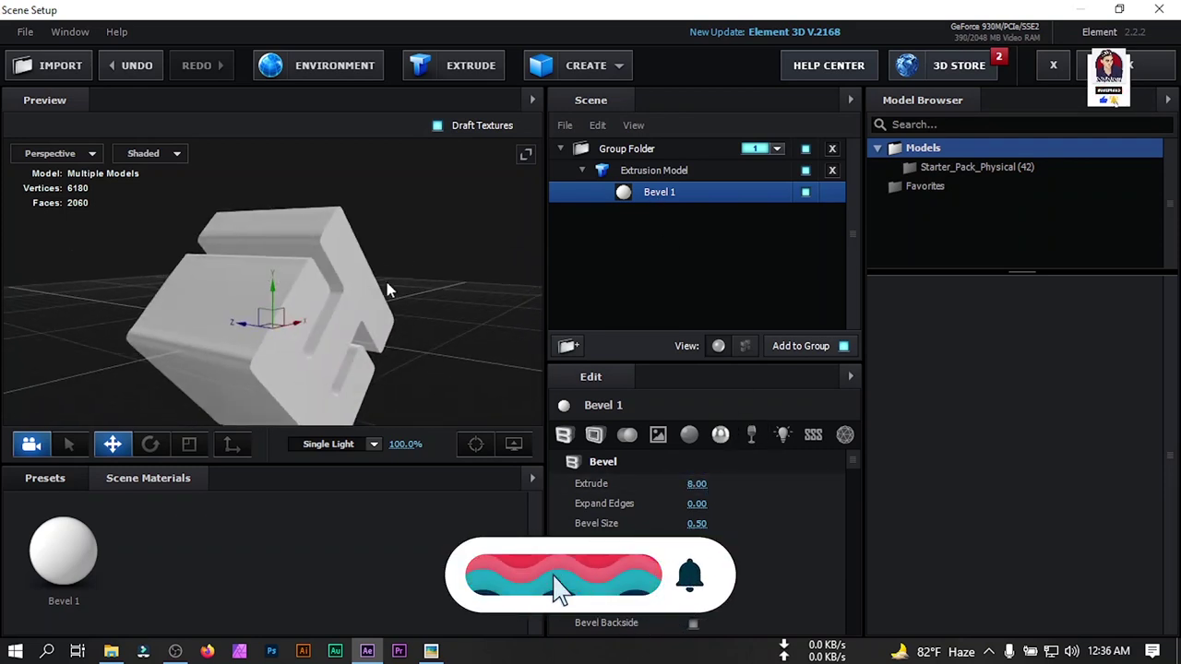
- Set the extrusion model's tessellation Path Resolution to Extreme
click(665, 175)
scroll(793, 516, down, 5)
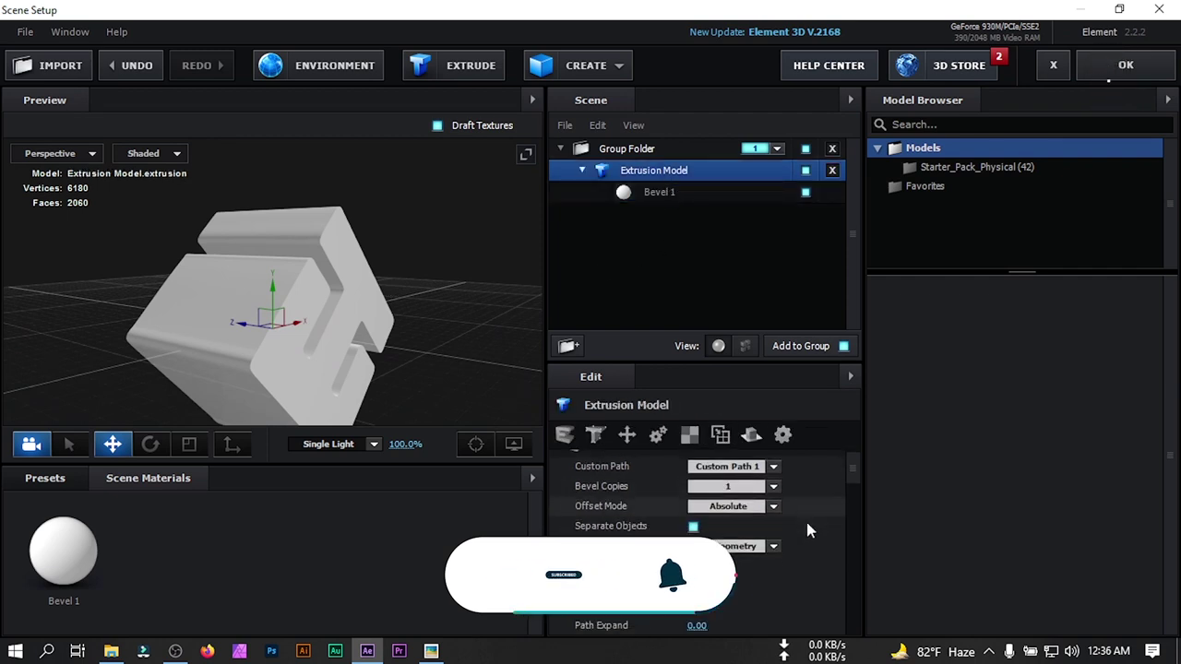
click(773, 574)
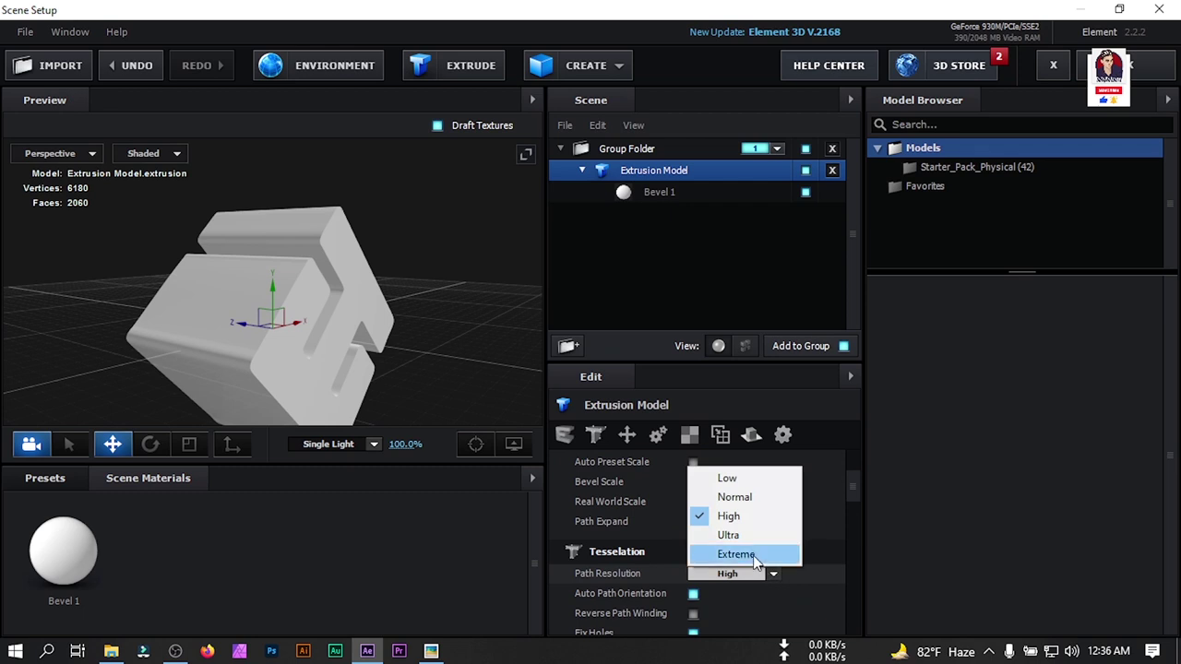
click(780, 555)
scroll(794, 540, up, 3)
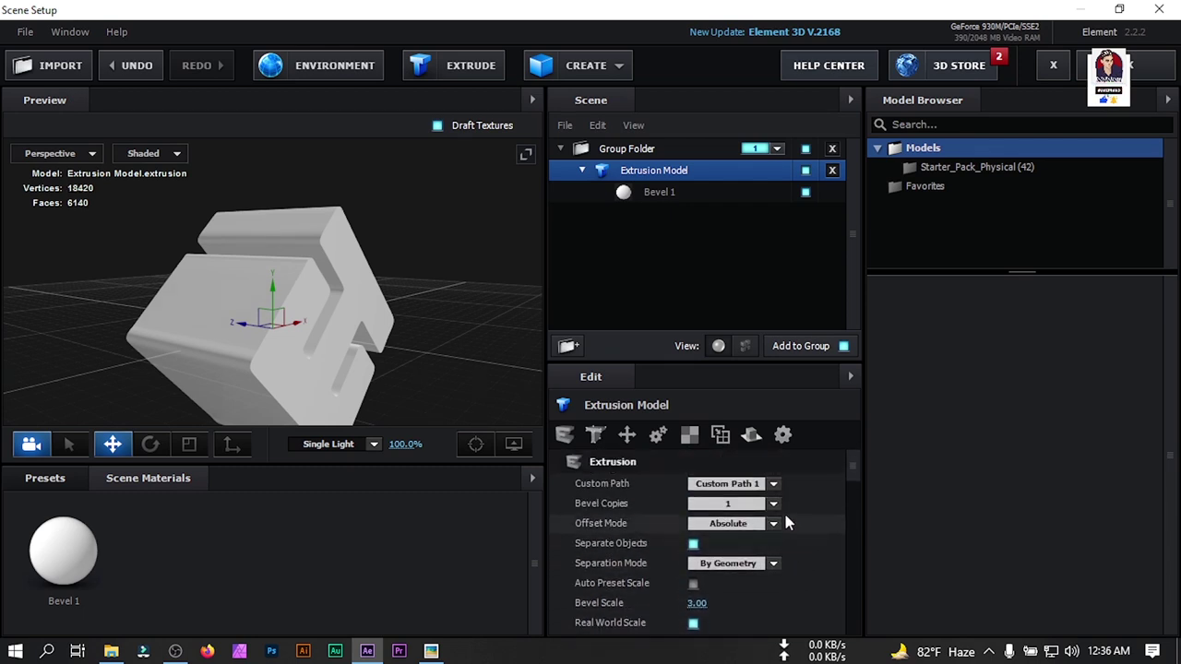
- Set the extrusion model's Bevel Copies to 4 and disable Bevel 3 and Bevel 4
click(773, 504)
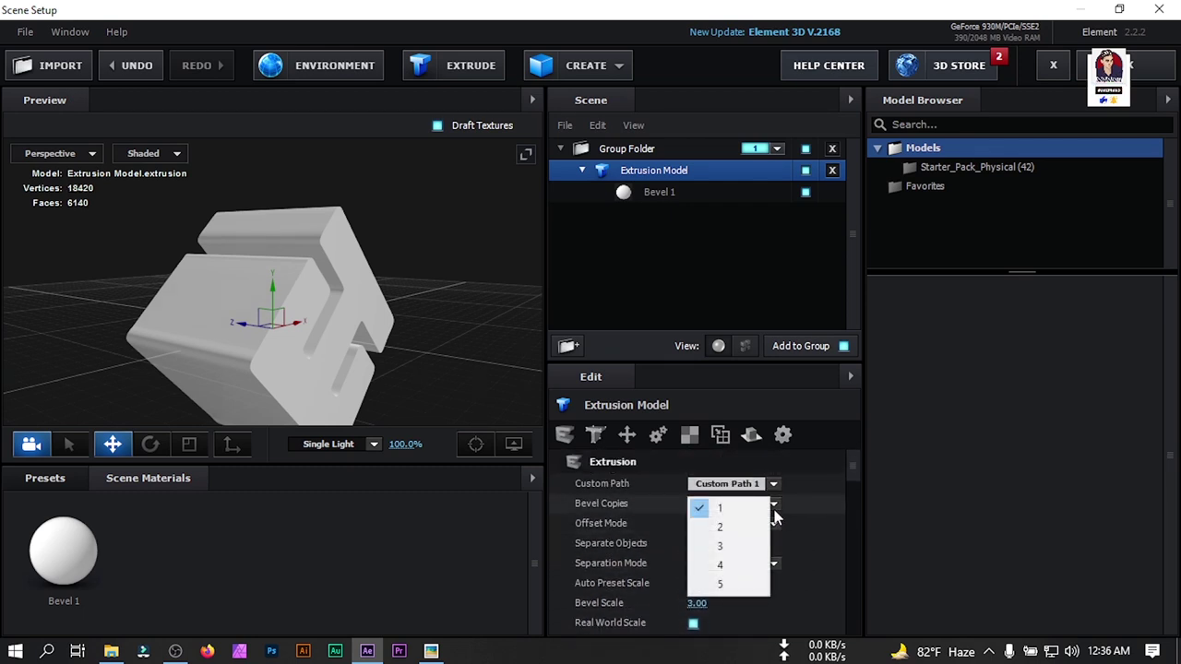
click(729, 566)
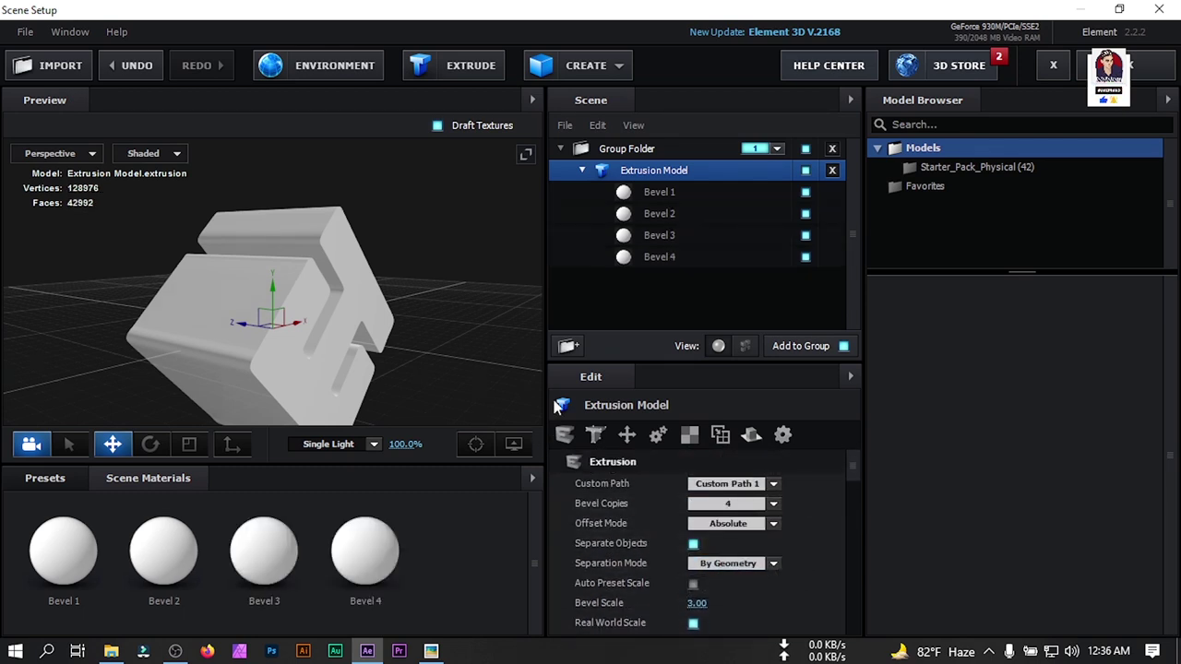
click(806, 235)
click(806, 257)
- Apply the Dark Metal material from the Physical presets to Bevel 1
click(666, 193)
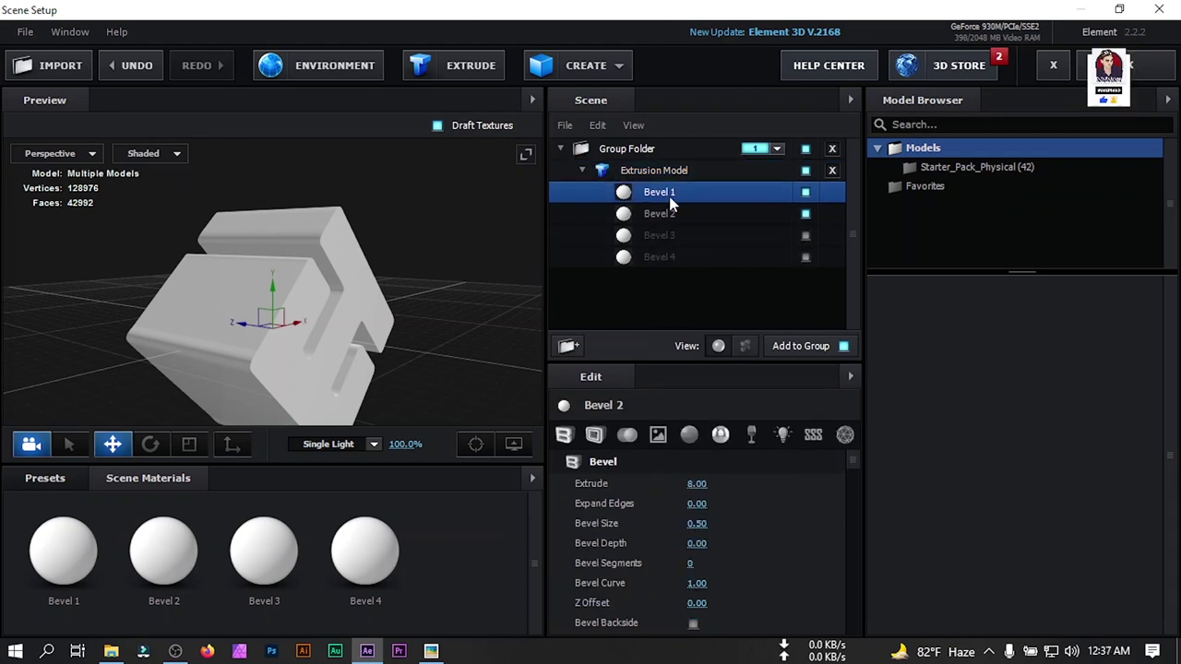
click(48, 481)
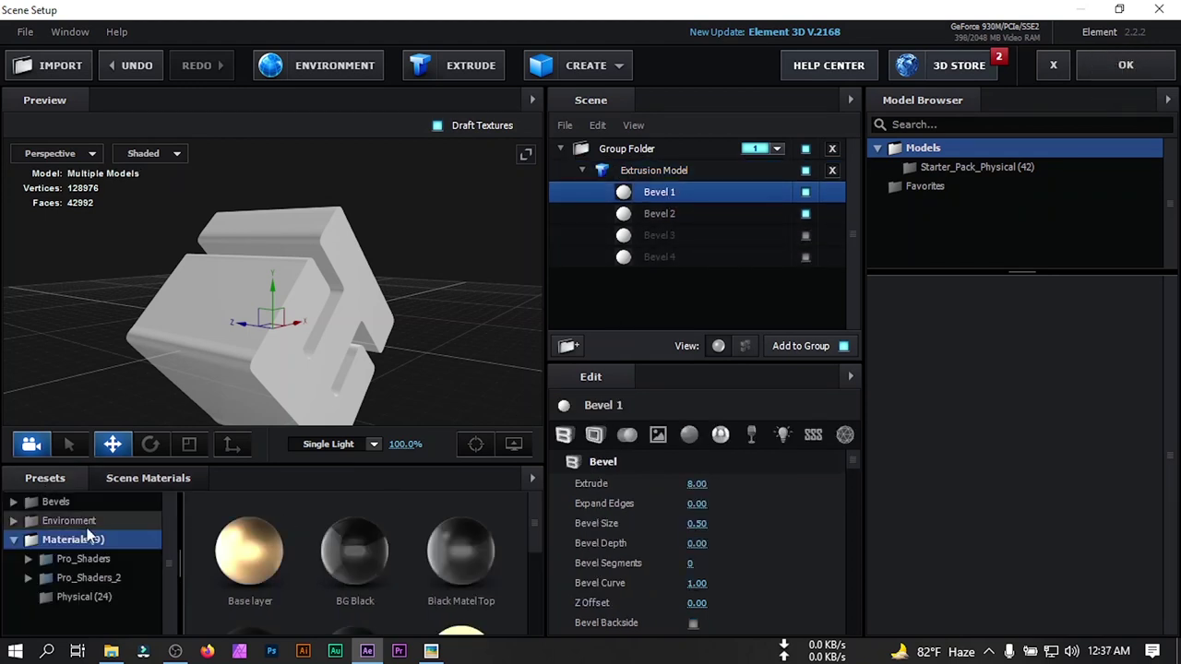
click(93, 597)
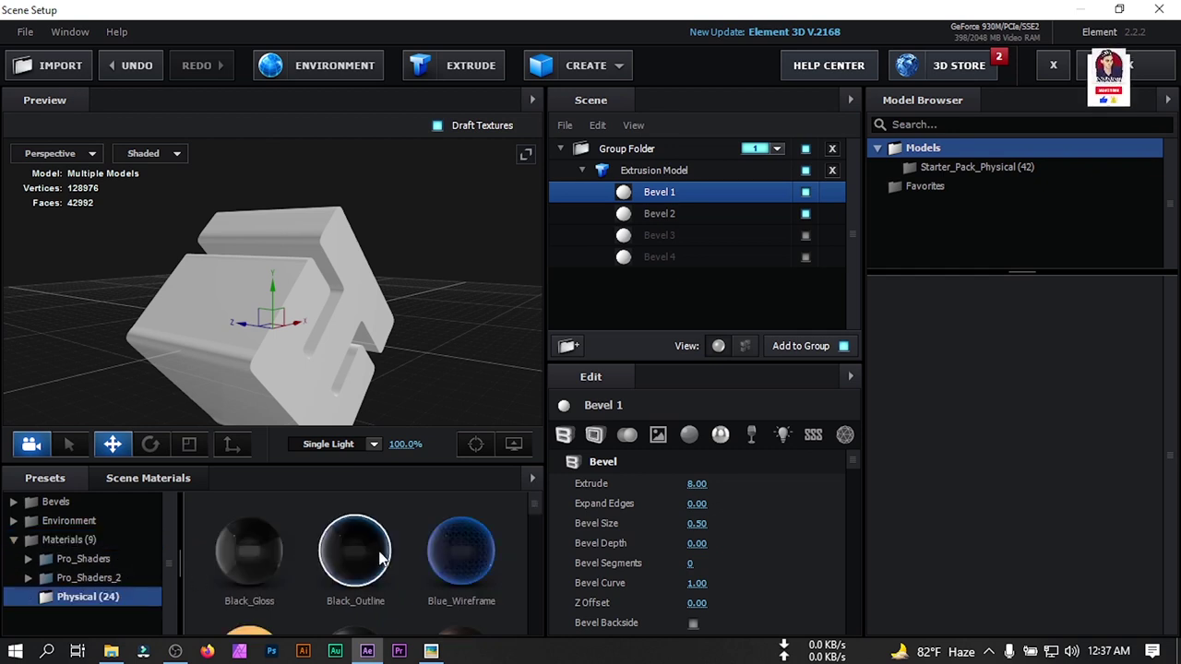
scroll(383, 554, down, 5)
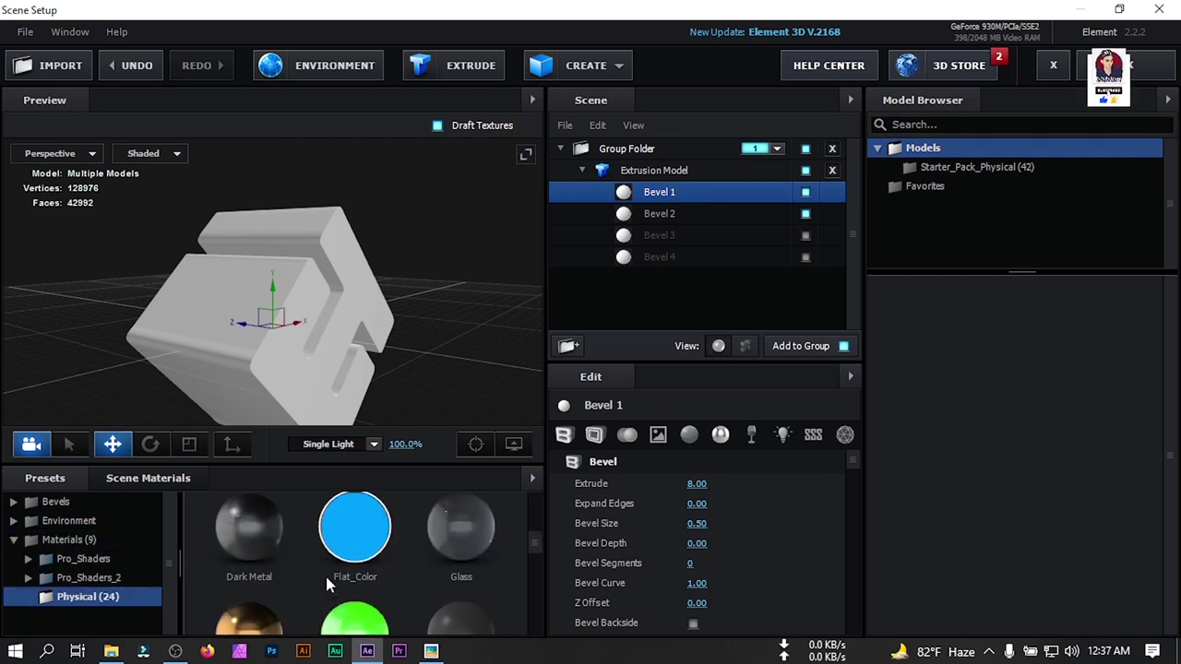
scroll(268, 576, down, 2)
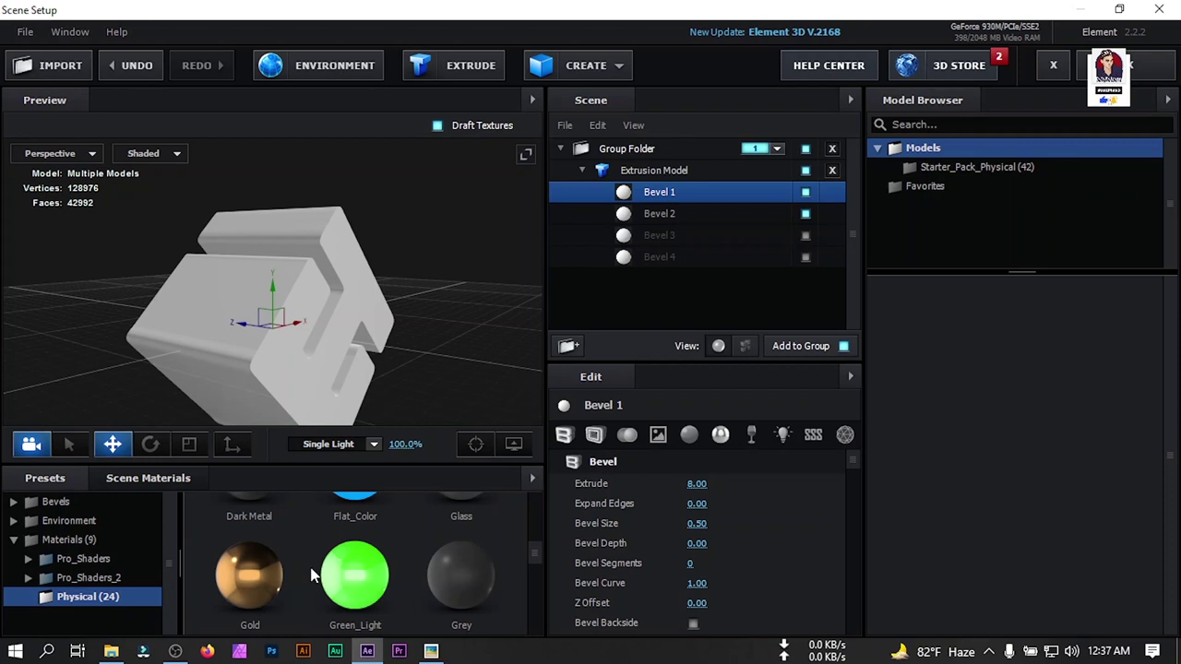
scroll(312, 575, up, 3)
drag(261, 587, 688, 199)
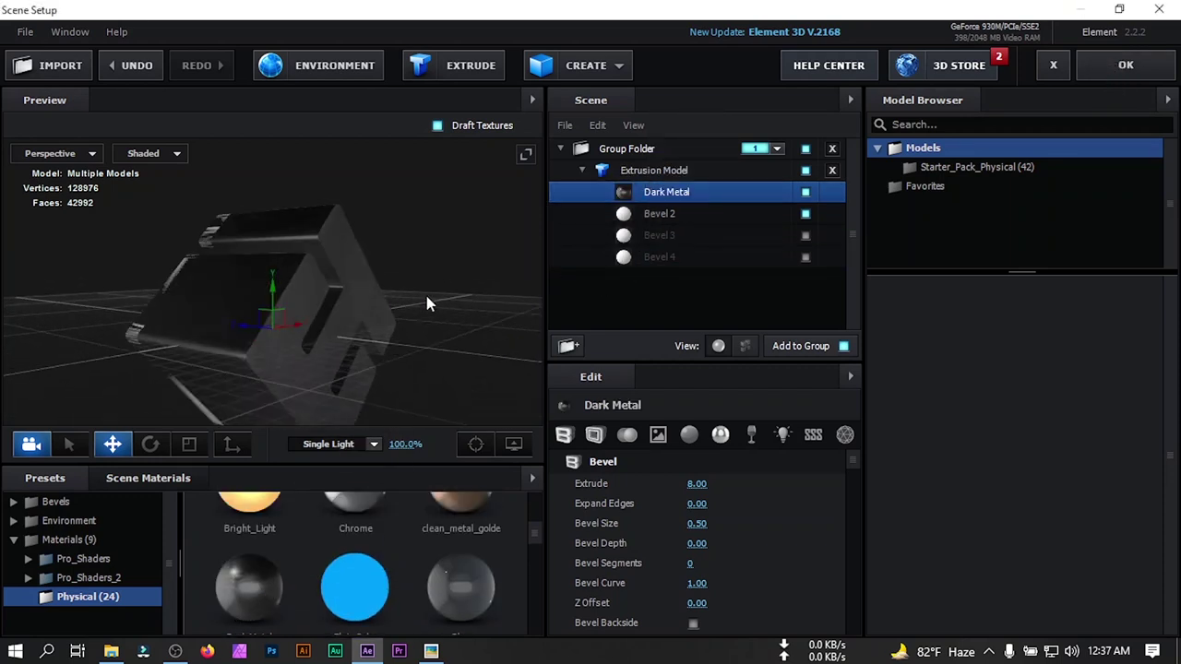
- Hide the grid in the scene preview
click(514, 444)
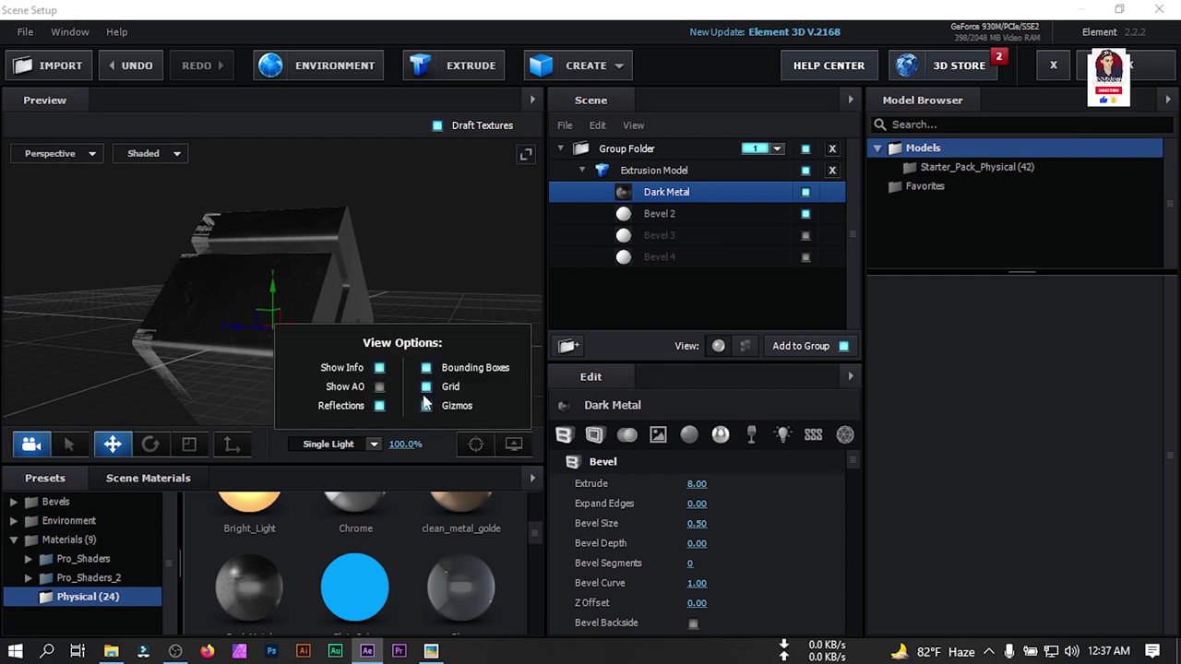
click(425, 387)
drag(437, 252, 416, 329)
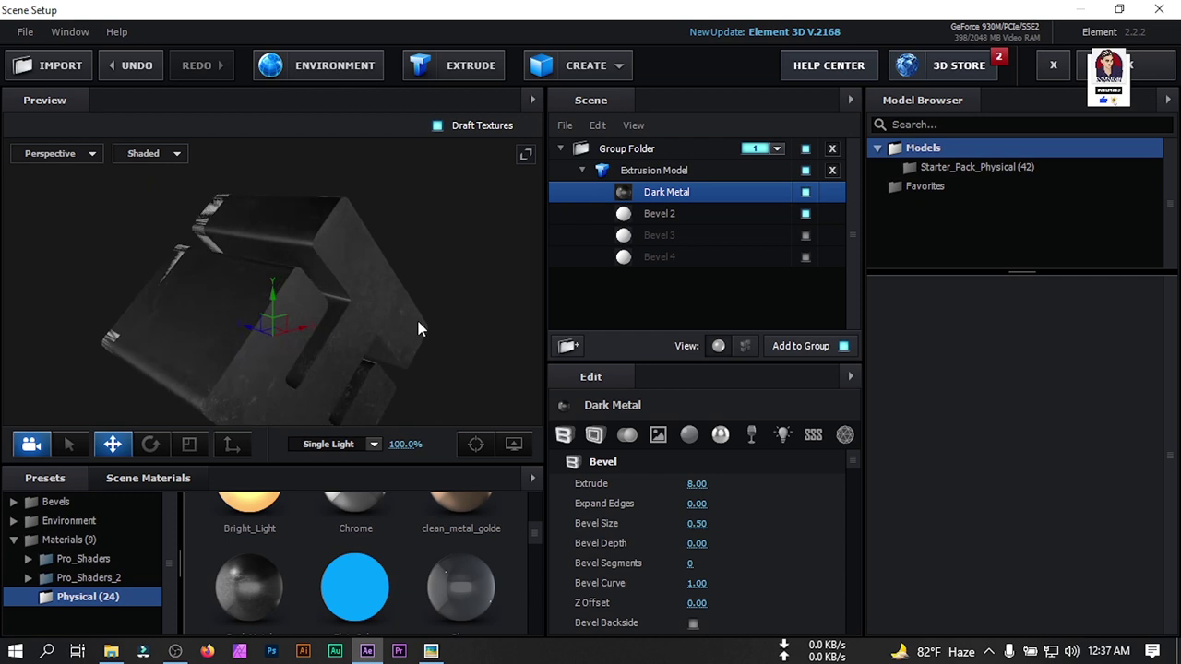
- Raise Bevel 2's Z Offset to 7.12 so it sits at the front face of the logo
click(716, 217)
drag(447, 333, 479, 334)
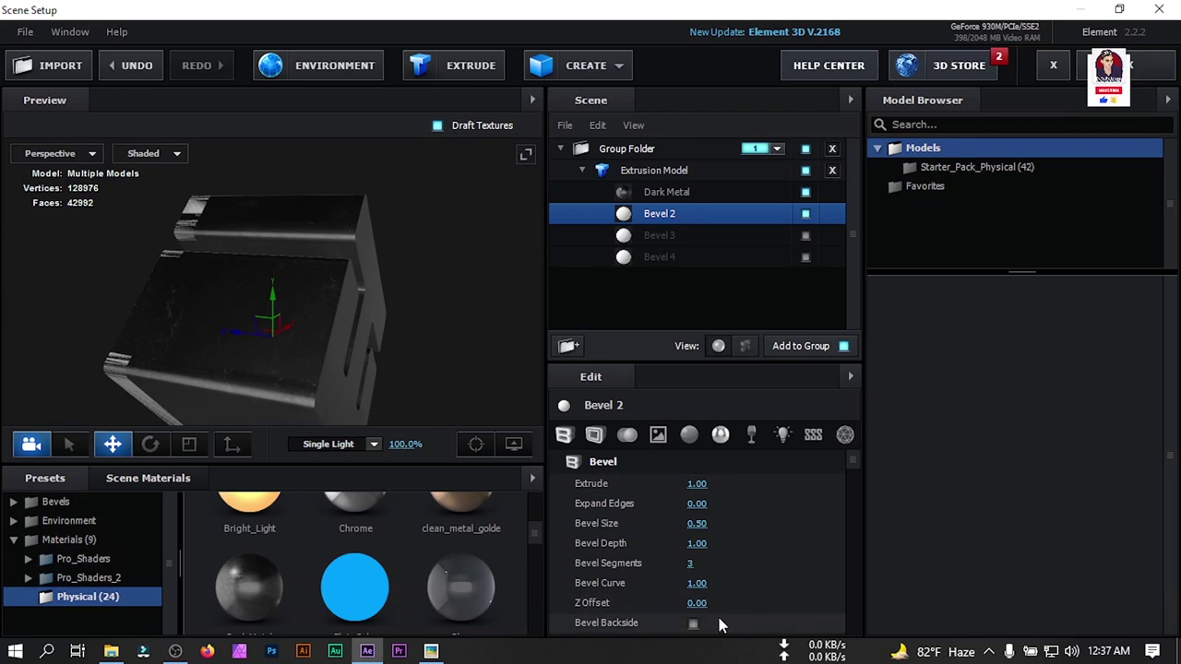
drag(692, 604, 762, 604)
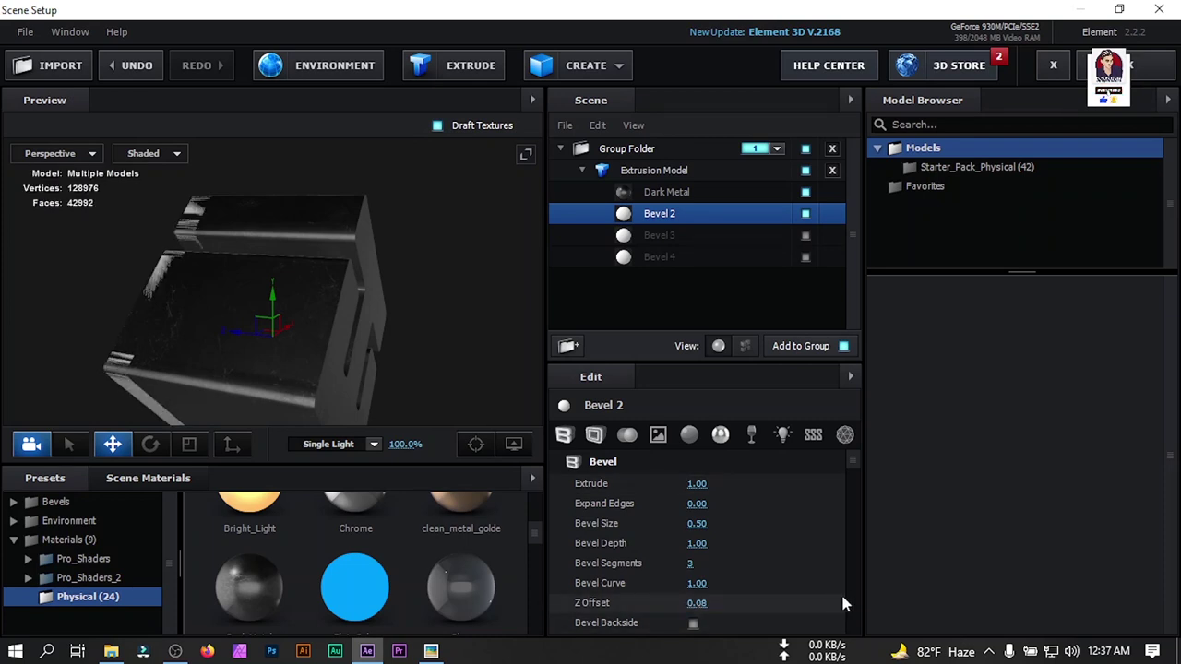
drag(885, 583, 797, 597)
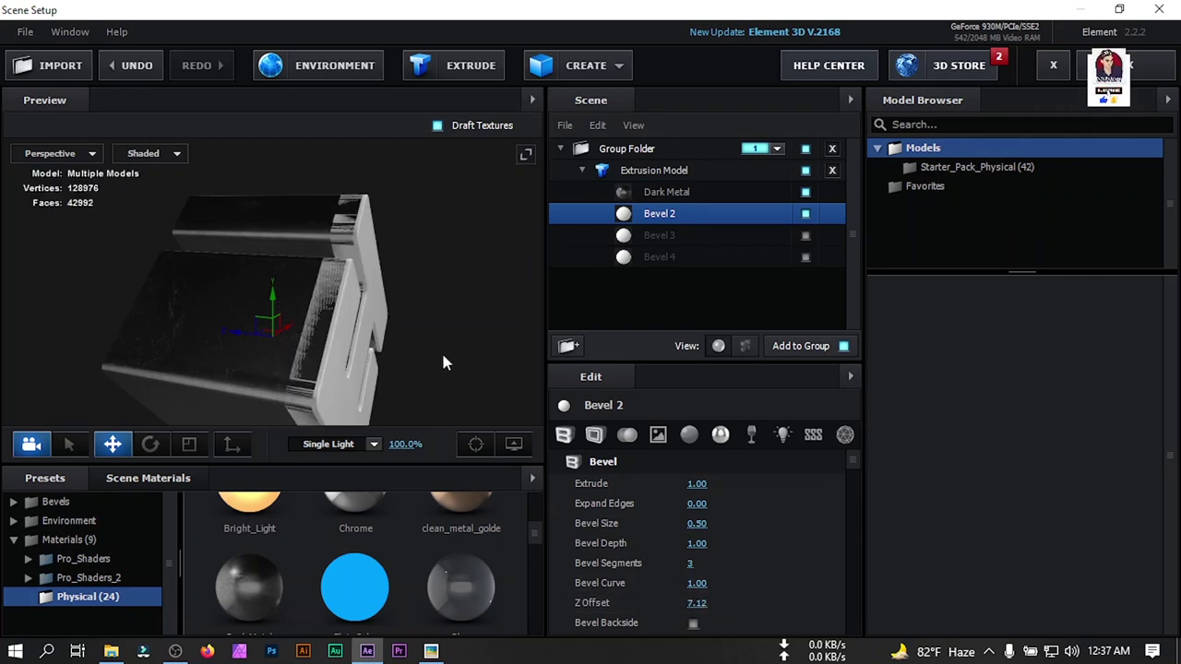
- Set Bevel 2's Bevel Size to 0 and shrink its Expand Edges to -3.86
click(701, 504)
drag(625, 497, 616, 498)
drag(699, 523, 656, 523)
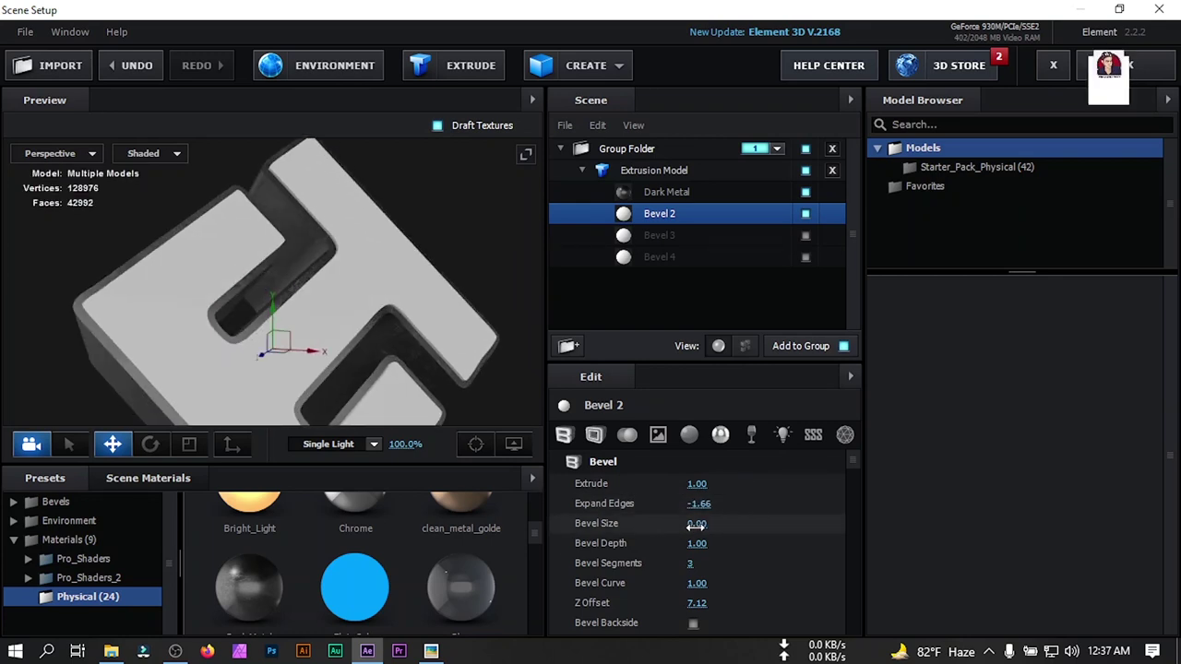
drag(639, 503, 501, 489)
drag(390, 279, 429, 308)
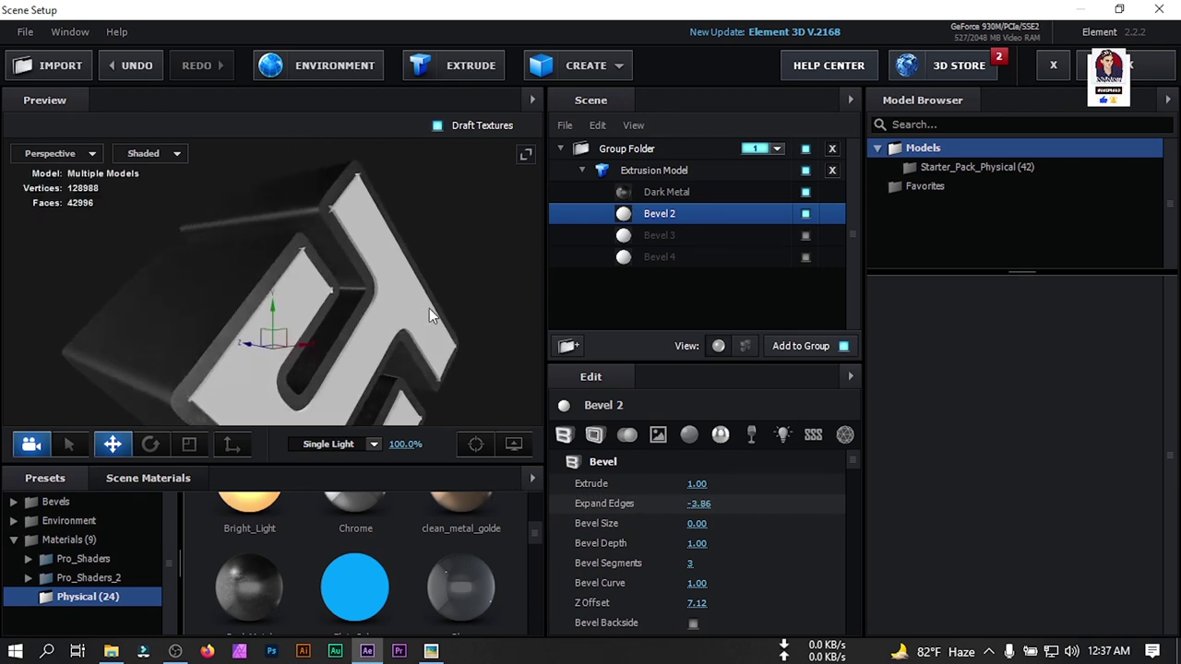
- Enable Bevel 3 and increase its Z Offset to about 5.35
click(802, 236)
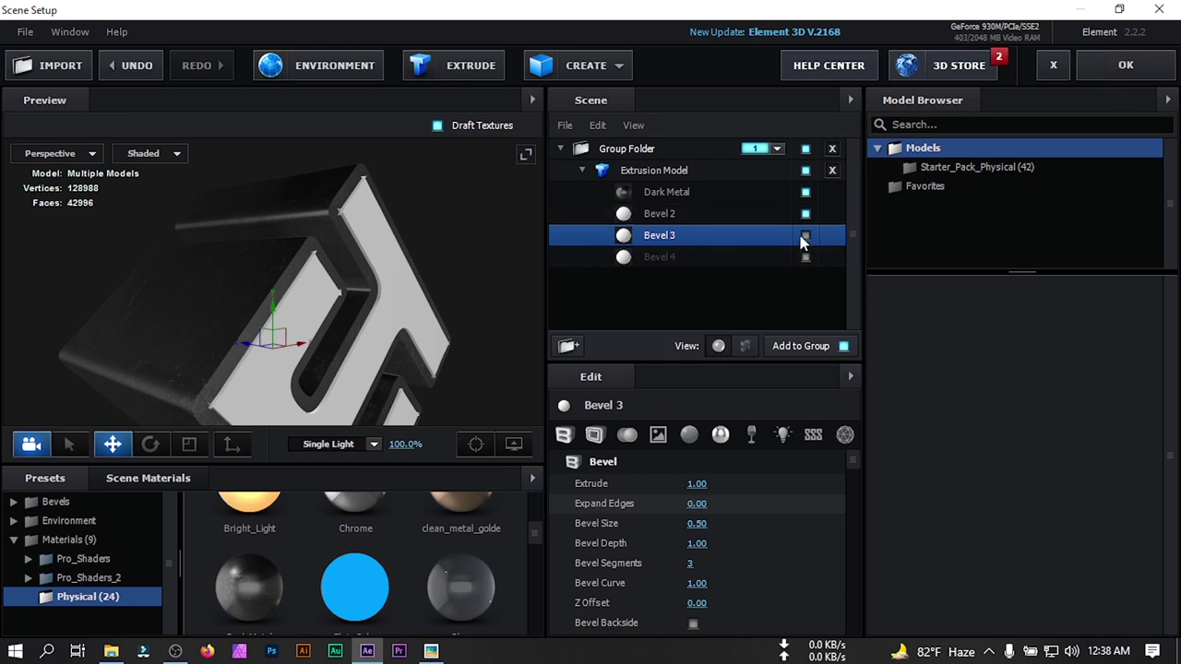
drag(502, 304, 383, 287)
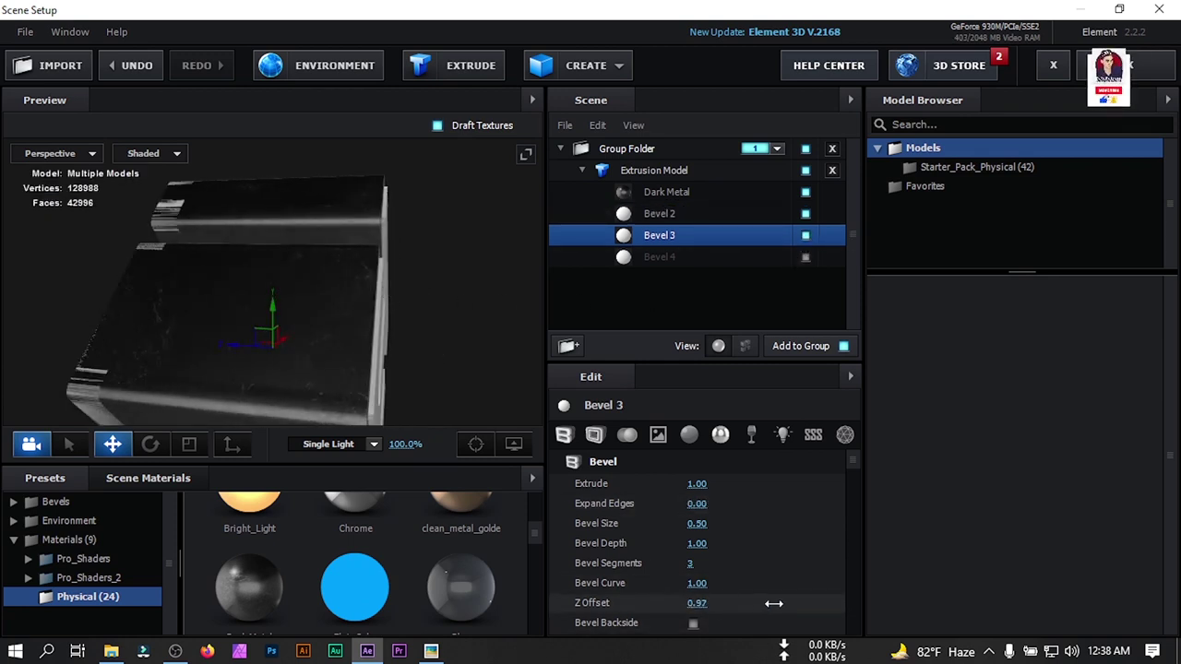
drag(774, 603, 935, 593)
drag(688, 603, 883, 593)
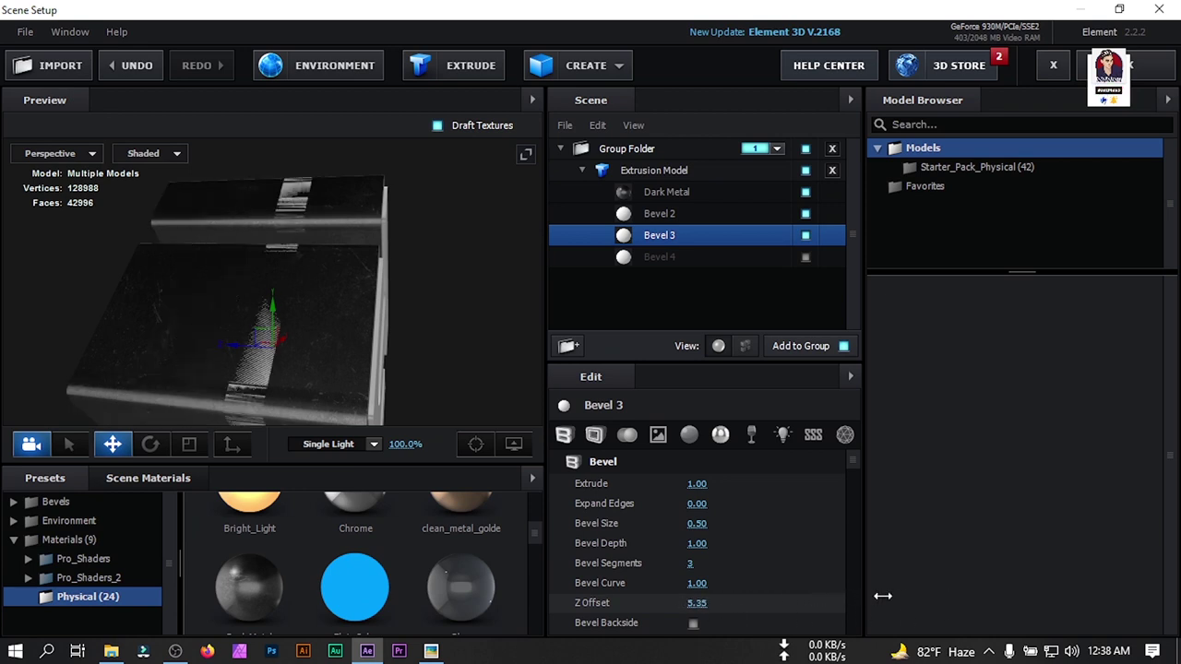
- Enable the Bevel Outline on Bevel 3 and set its Z Offset to 7.07
click(624, 441)
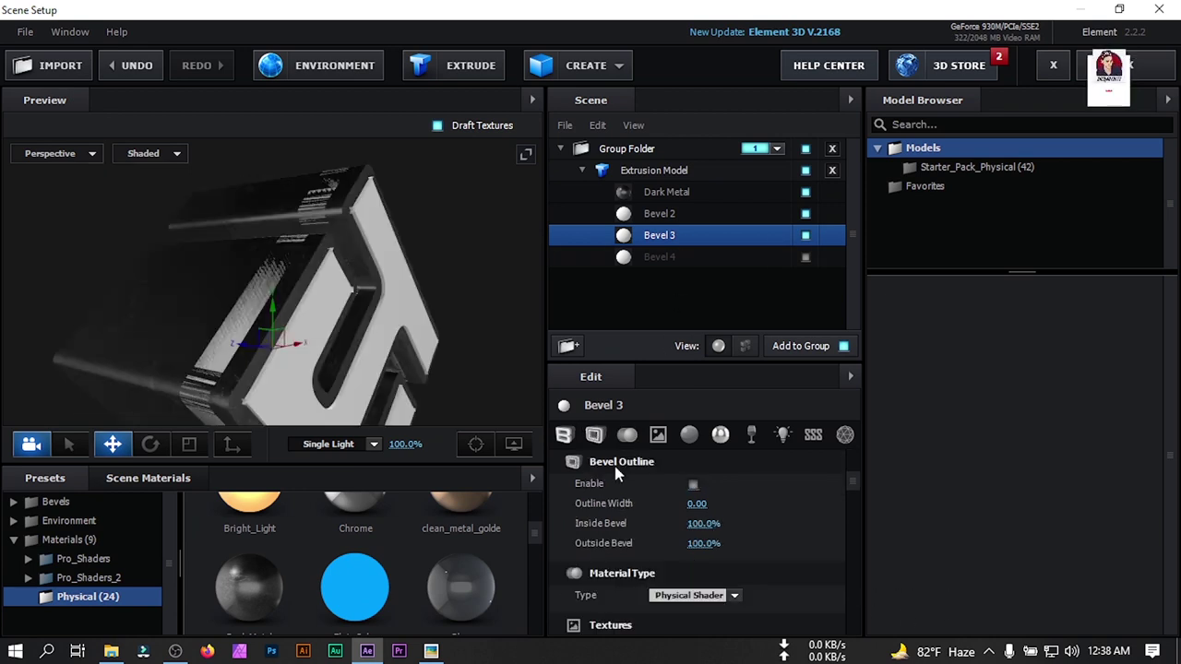
click(693, 486)
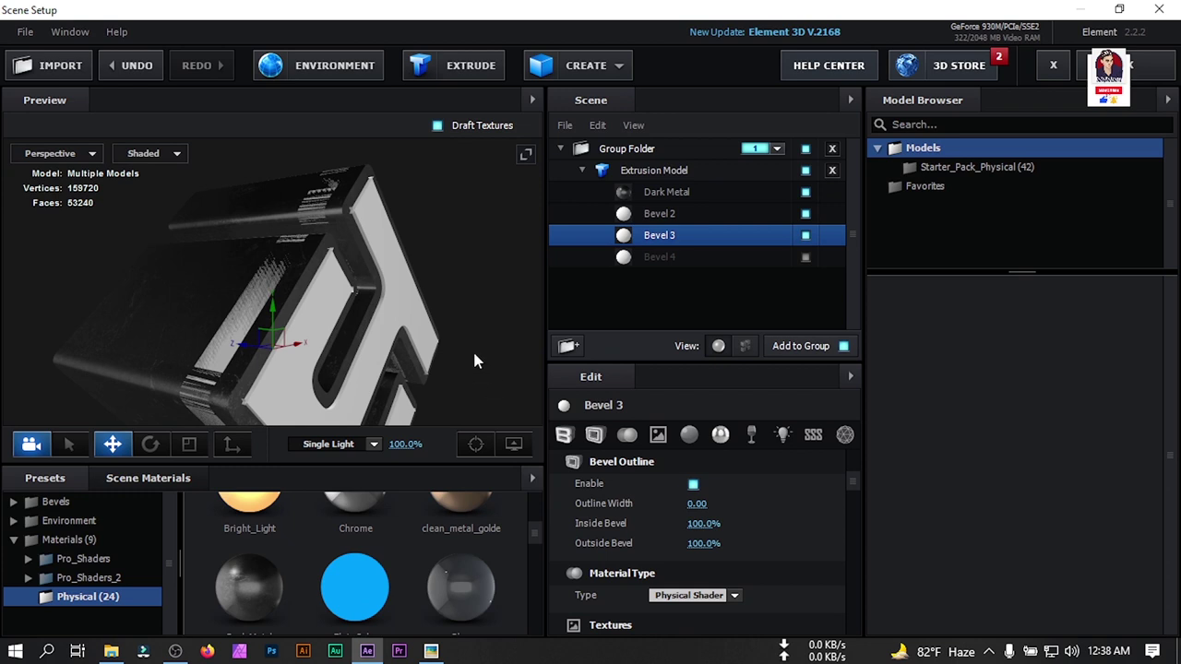
key(Up)
scroll(738, 554, up, 4)
drag(702, 503, 585, 503)
click(663, 234)
drag(740, 601, 750, 602)
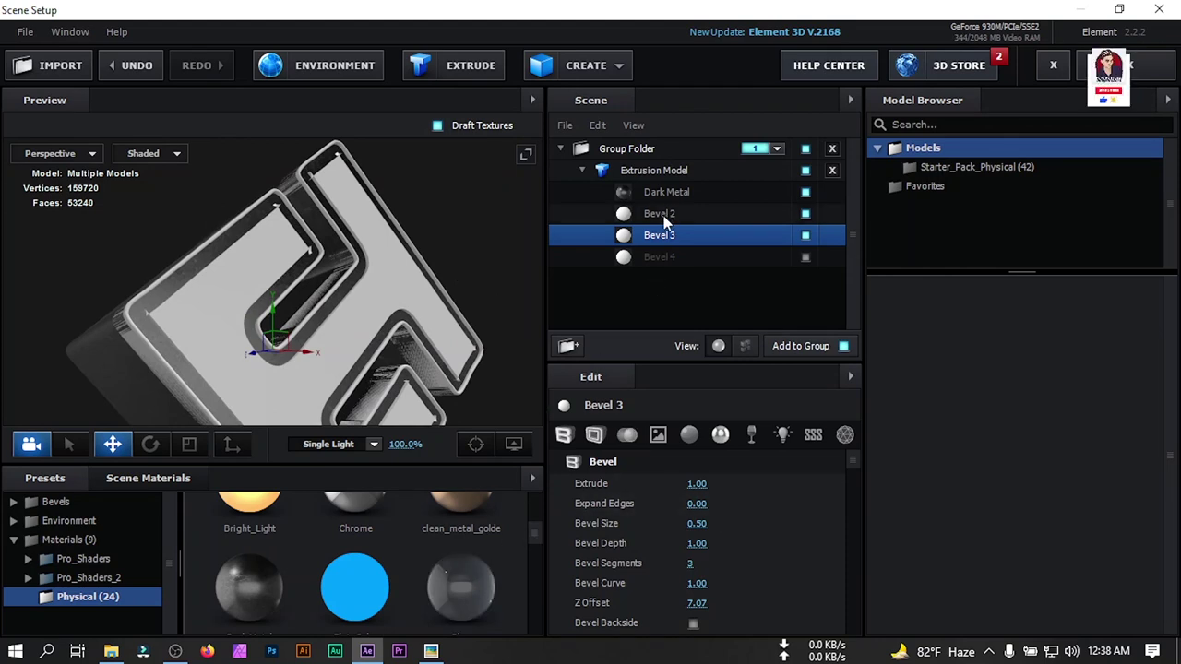
- Apply the Chrome material from the Physical presets to Bevel 3
scroll(346, 590, down, 1)
scroll(353, 580, up, 2)
click(354, 579)
scroll(453, 560, down, 1)
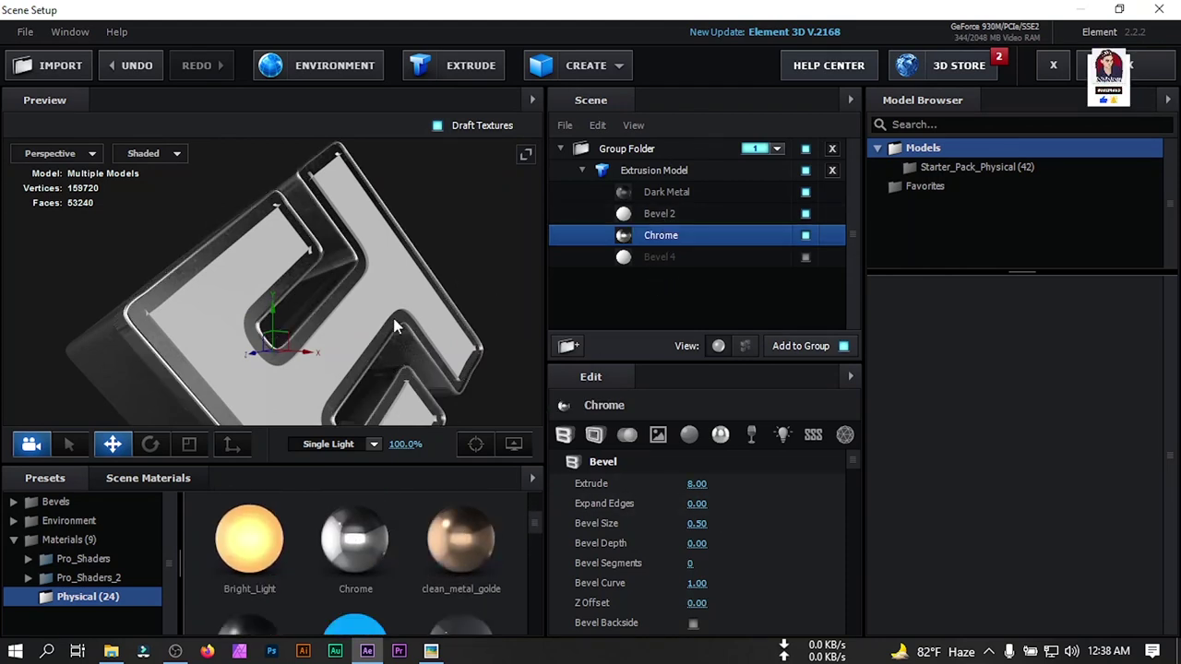
- Set the Chrome bevel's Expand Edges to 2.88 and its Bevel Size, Depth, Segments and Curve to 0
drag(395, 326, 369, 314)
drag(697, 504, 591, 501)
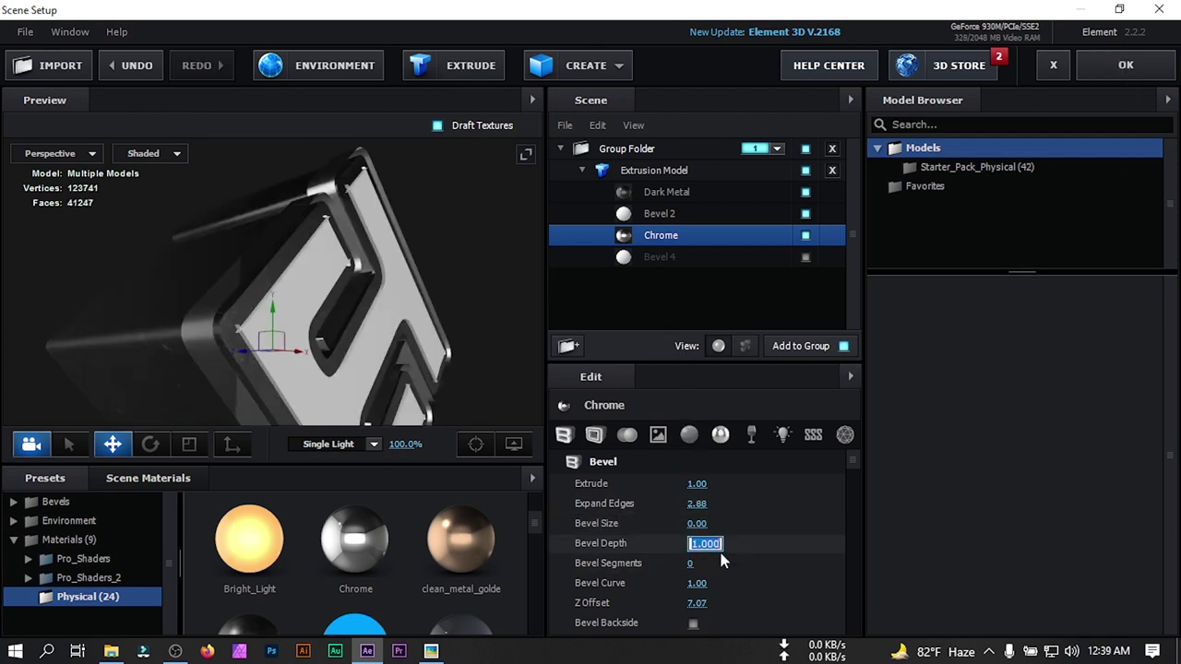
click(703, 583)
text(0)
key(Return)
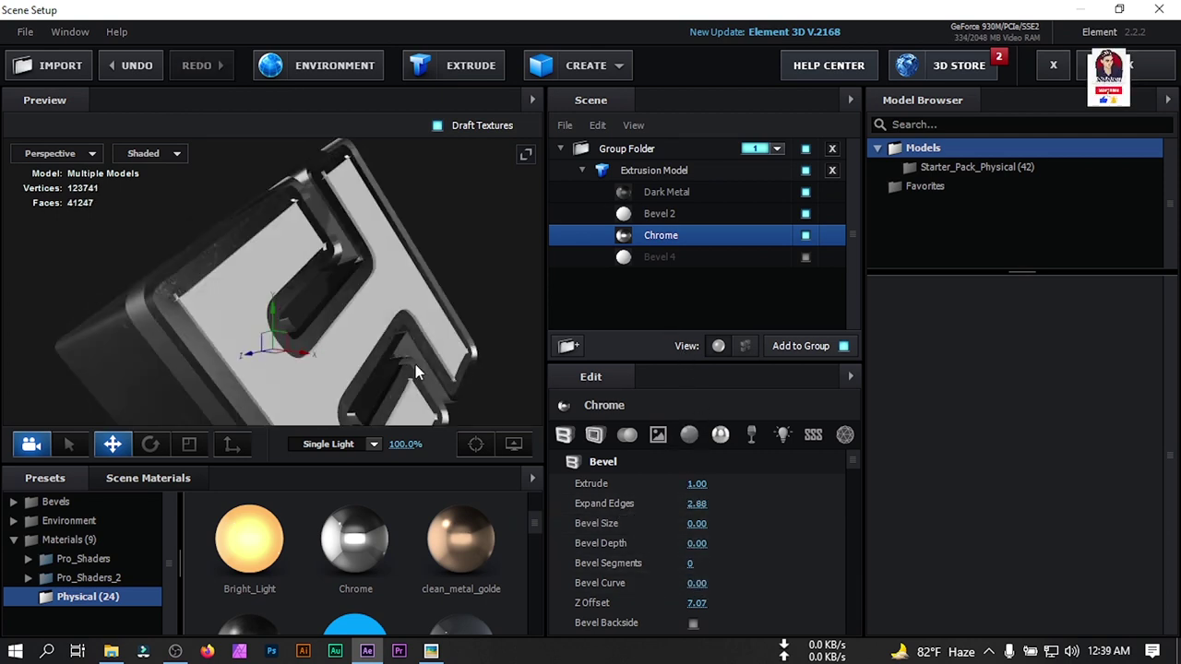
- Adjust the Chrome bevel to Extrude 1.16, Expand Edges about -3.16, Bevel Size 1.37 and Z Offset 7.29
drag(697, 503, 650, 504)
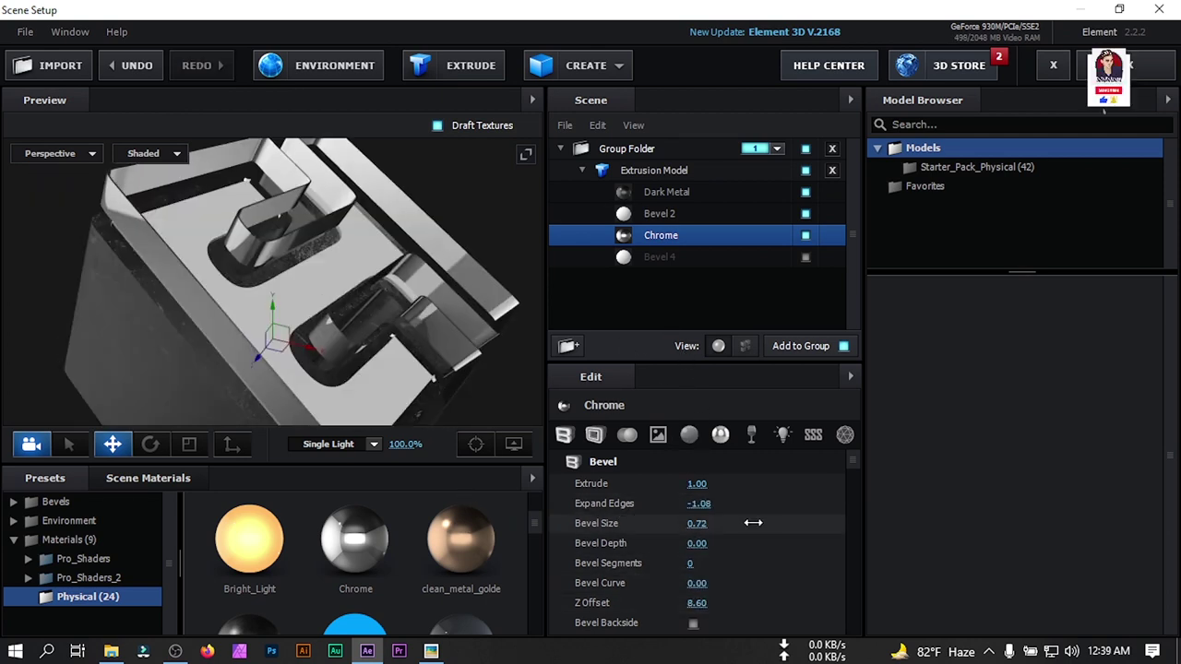
drag(751, 523, 799, 526)
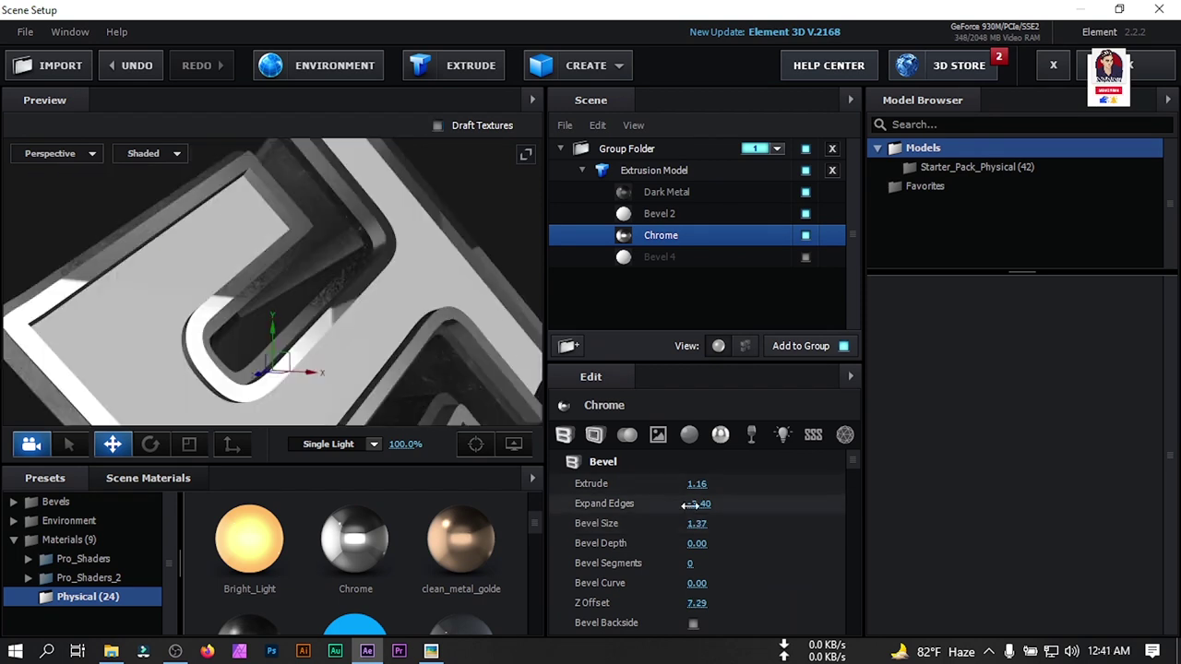
mouse_move(700, 505)
mouse_down()
mouse_move(716, 504)
mouse_move(696, 505)
mouse_up()
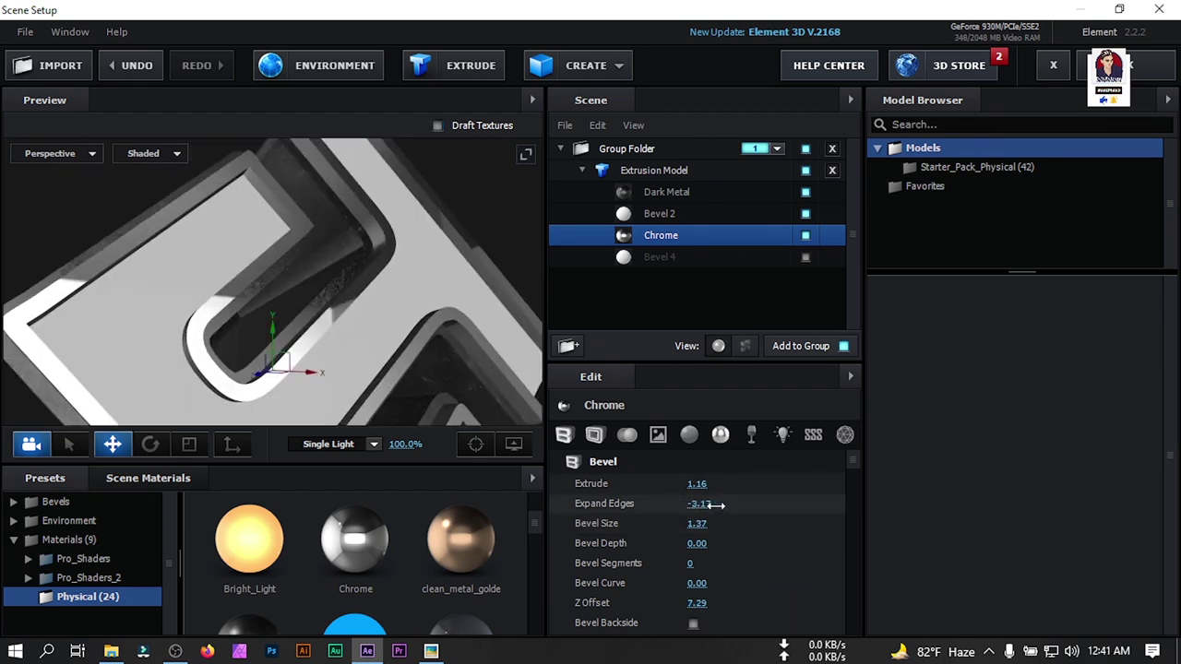
- Apply the Black_Gloss preset to the third bevel and the clean_metal_golden preset to Bevel 2
scroll(410, 552, down, 1)
scroll(433, 537, up, 1)
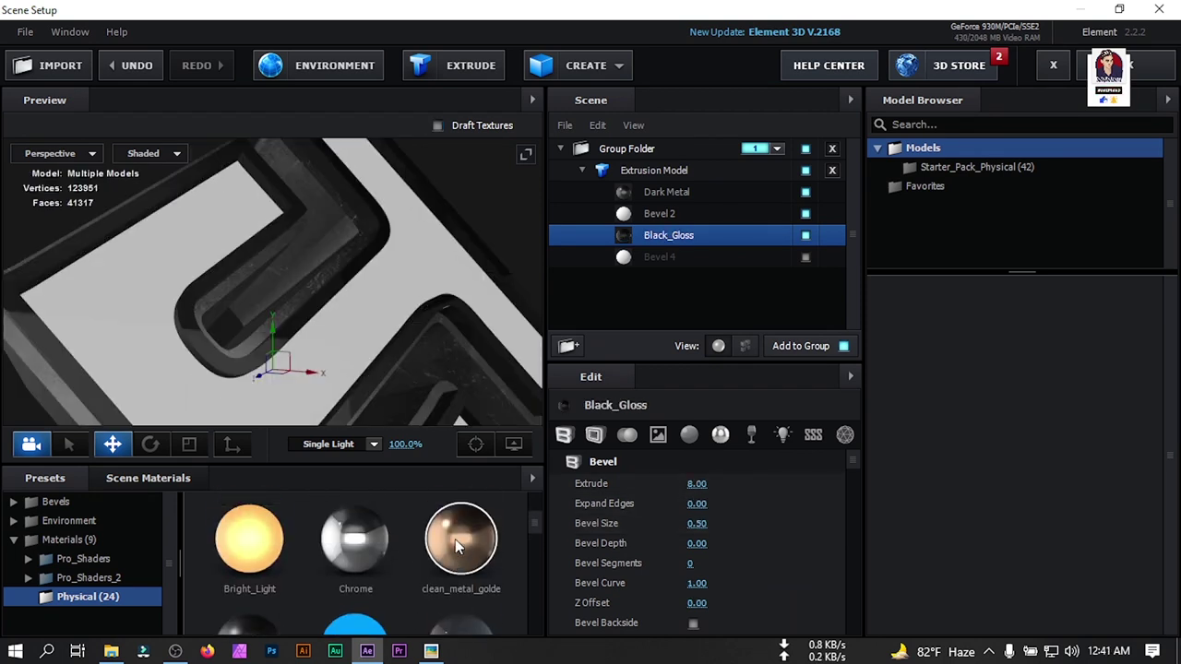
click(663, 256)
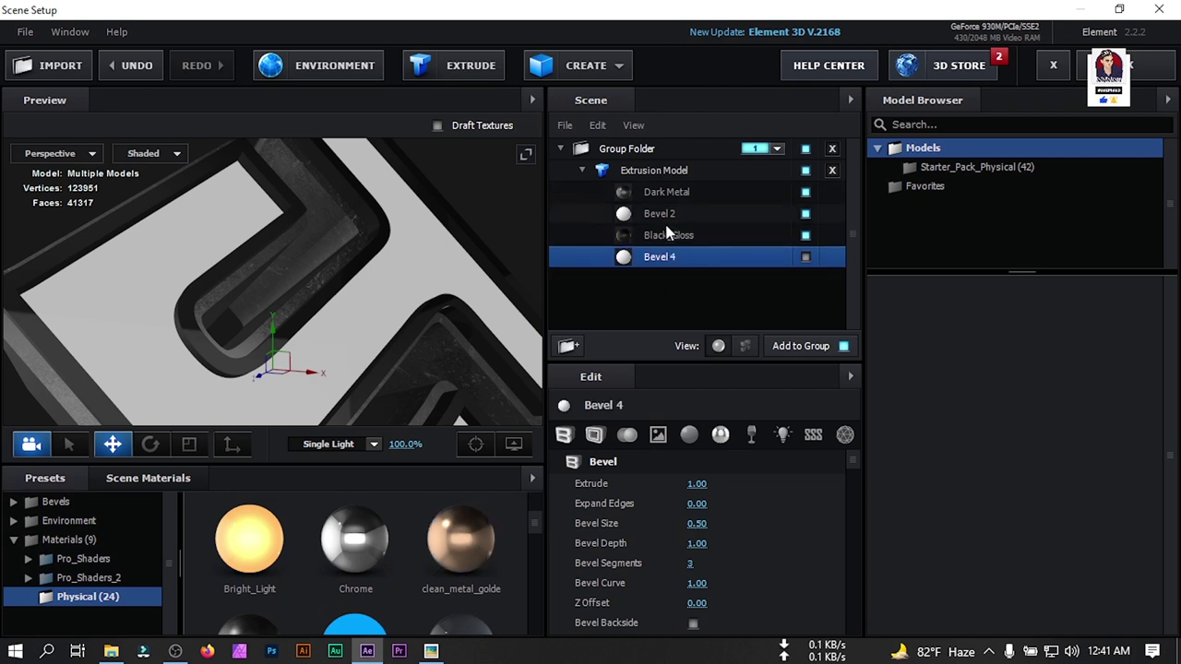
drag(464, 545, 665, 213)
drag(498, 332, 436, 254)
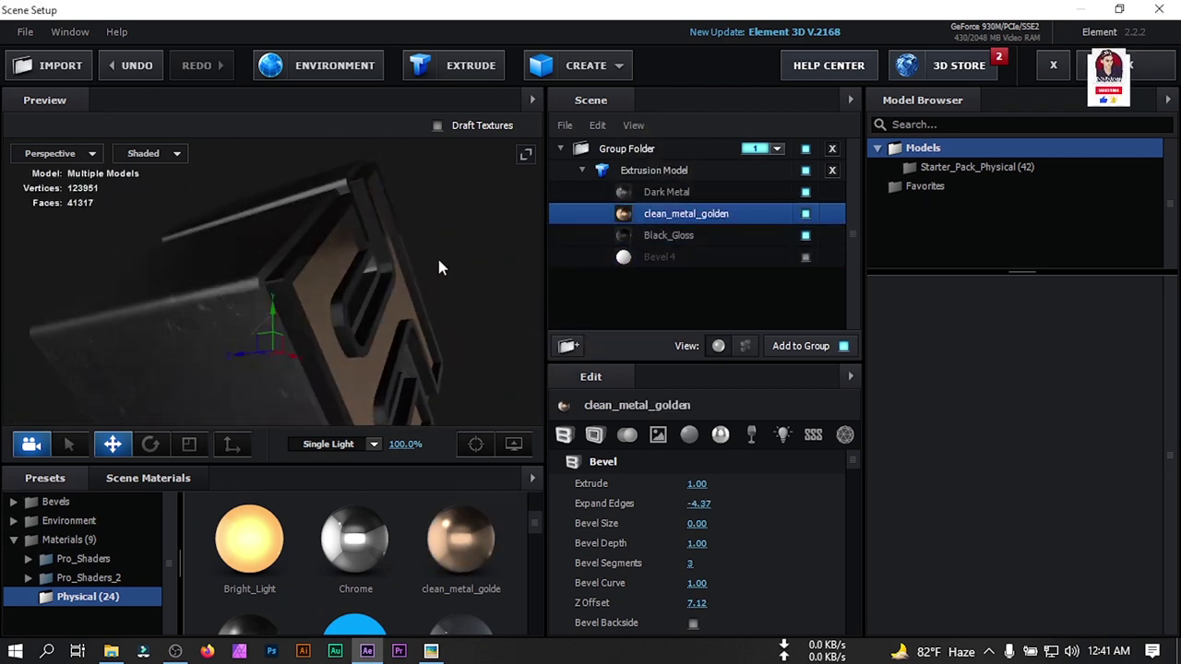
- Enable Bevel 4 and set its Bevel Depth, Bevel Segments and Bevel Curve to 0
click(690, 258)
click(806, 258)
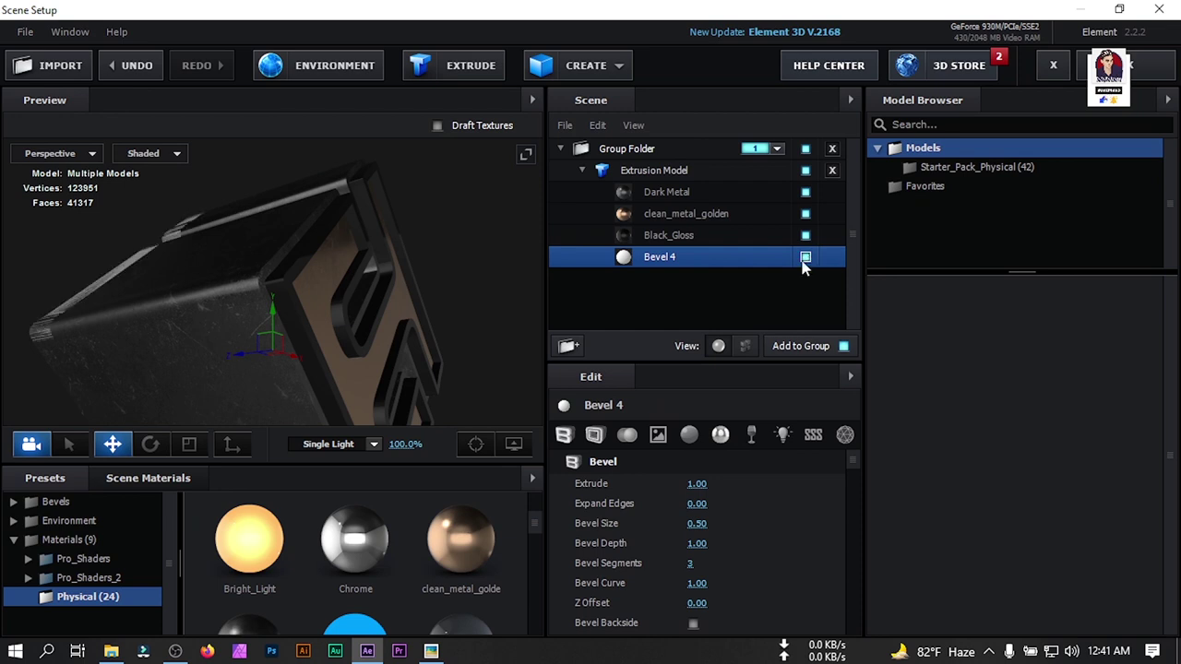
click(690, 565)
text(0)
click(704, 544)
key(Return)
text(0)
key(Return)
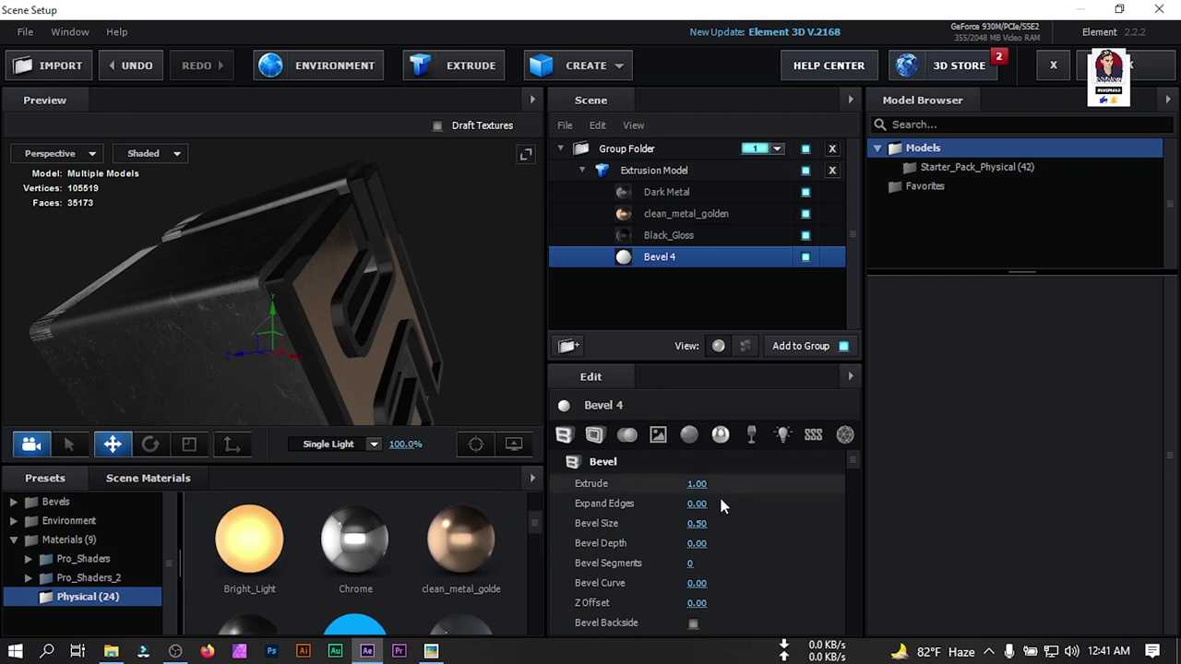
- Set Bevel 4's Bevel Size to 2.72 and its Z Offset to 6.41
mouse_move(744, 518)
mouse_down()
mouse_move(775, 518)
mouse_move(742, 517)
mouse_up()
drag(722, 603, 729, 603)
drag(809, 589, 849, 601)
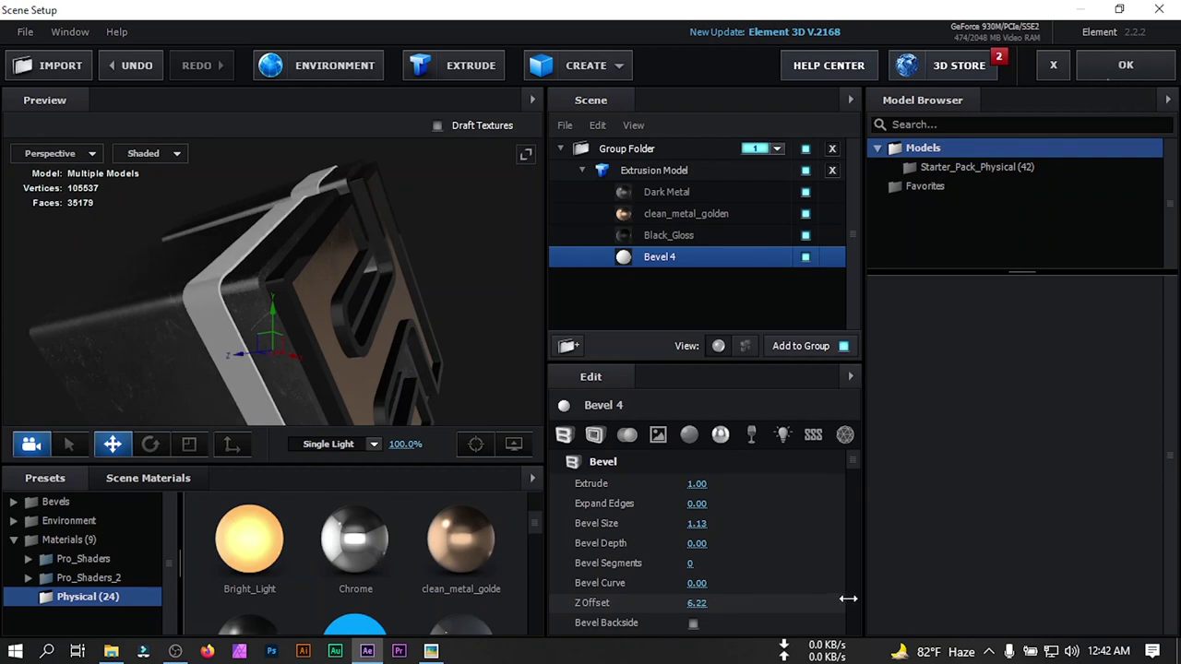
drag(690, 524, 845, 519)
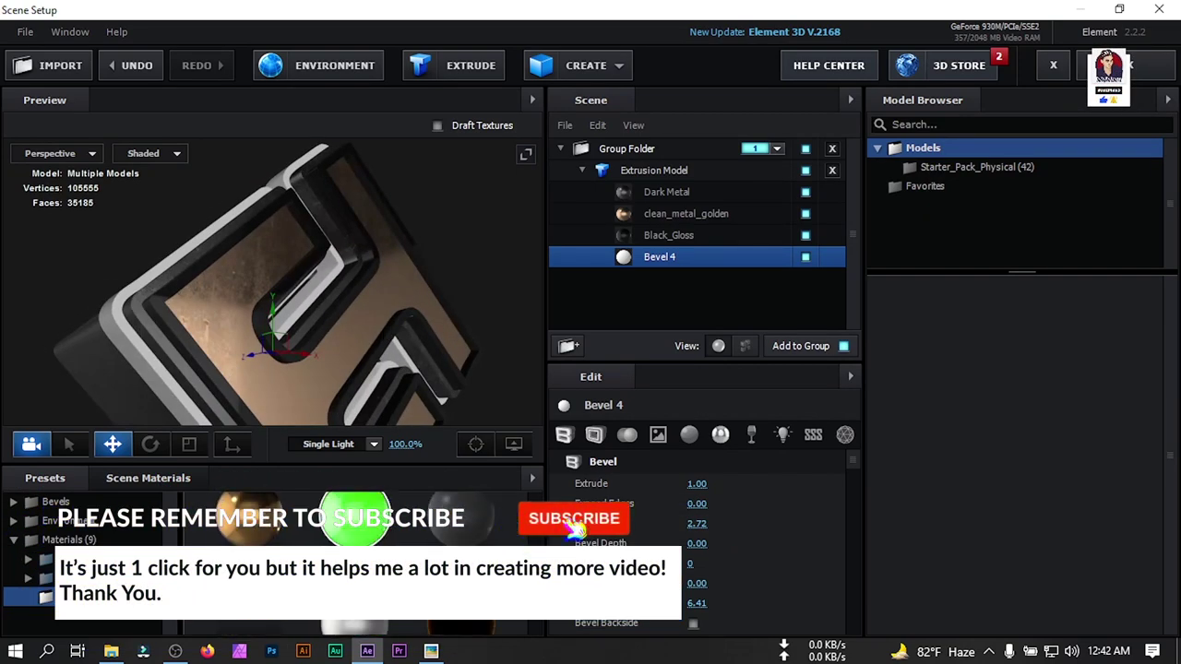
- Apply Black_Gloss to Bevel 4 and Chrome to the third bevel, and accept the Element 3D scene
scroll(351, 535, up, 3)
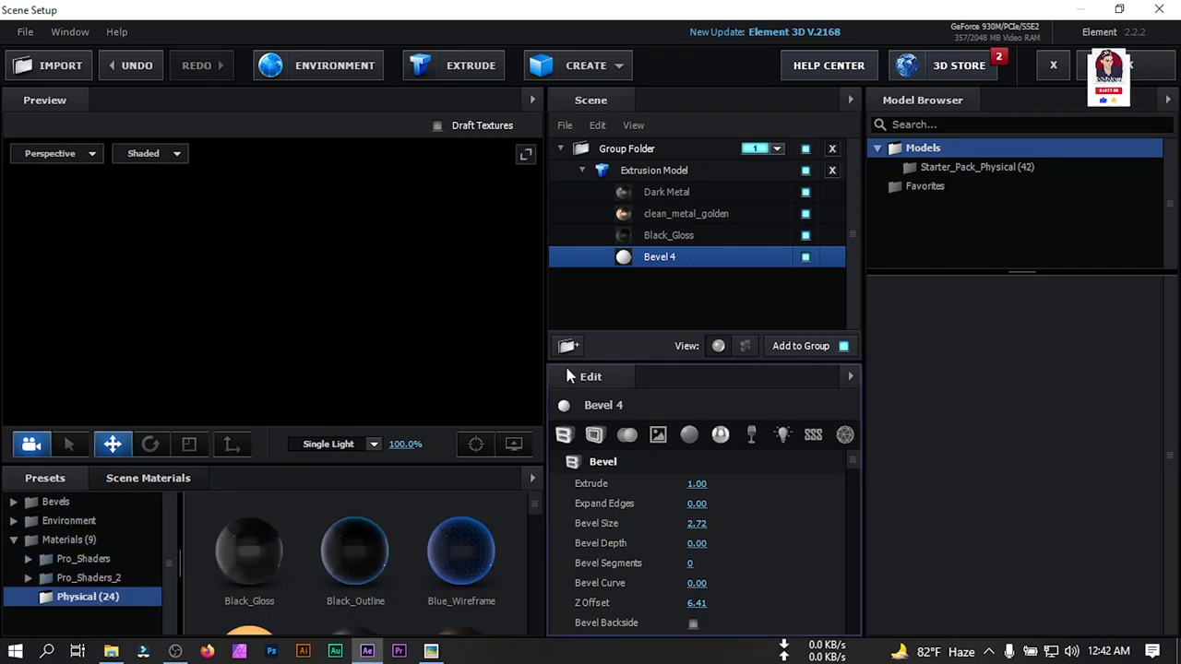
drag(273, 559, 649, 265)
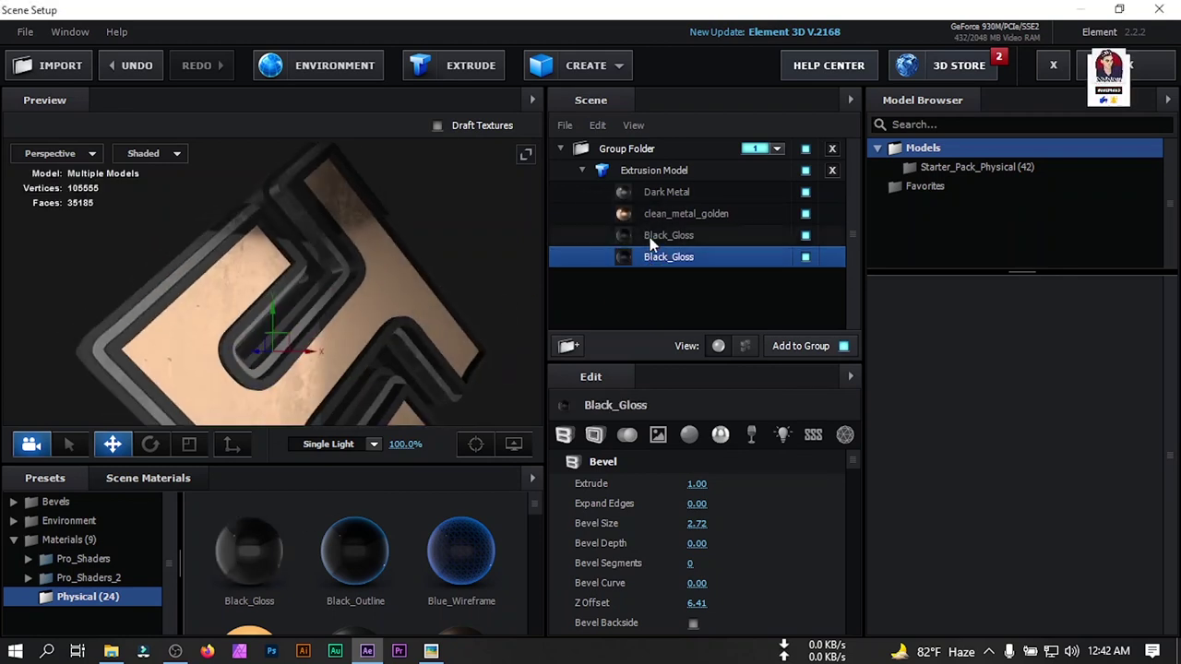
click(678, 238)
scroll(378, 553, down, 1)
drag(368, 602, 637, 238)
drag(452, 296, 387, 266)
drag(394, 319, 311, 293)
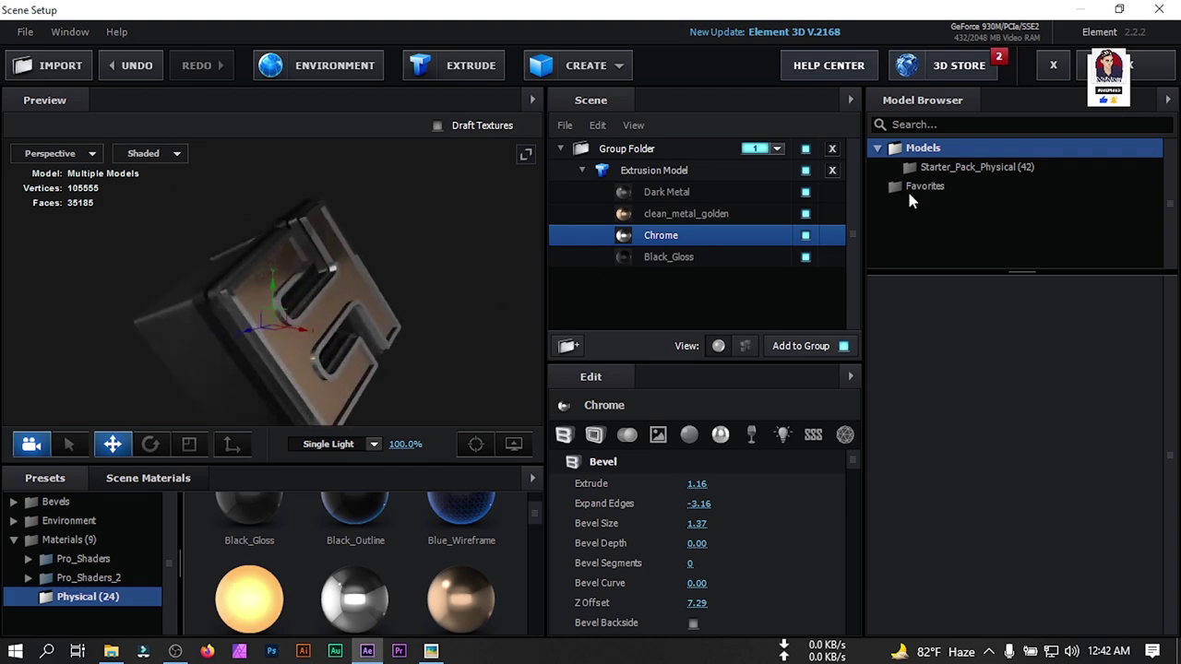
click(1127, 64)
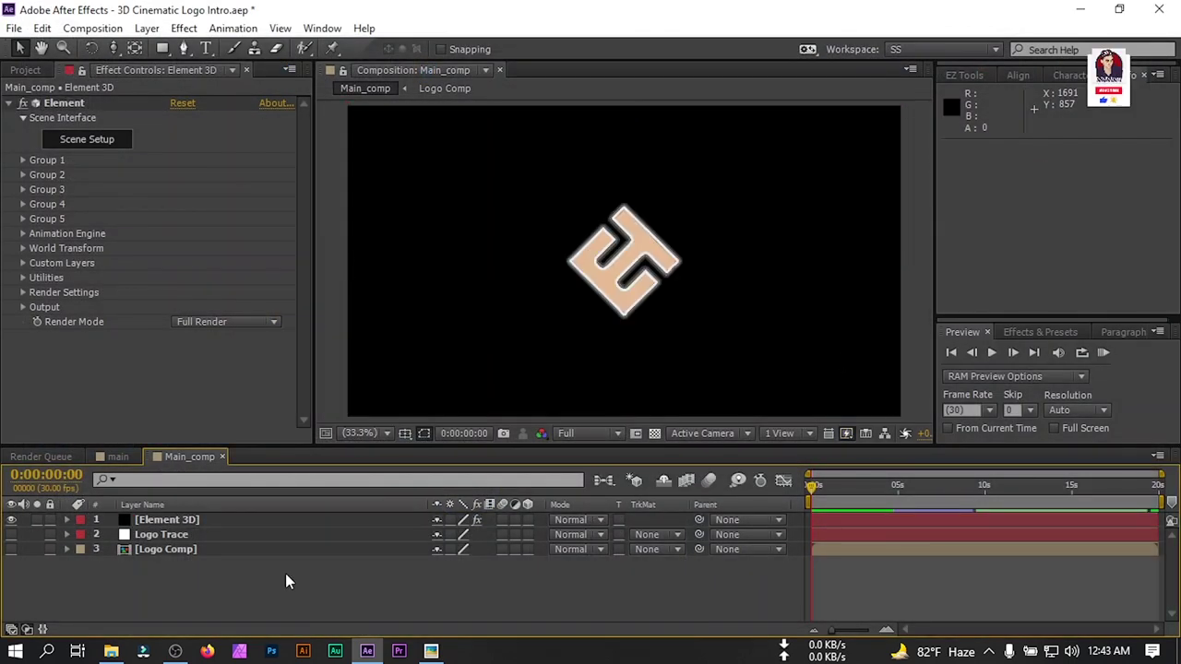
- Add a new camera layer to Main_comp using the offered camera settings
right_click(286, 582)
mouse_move(422, 393)
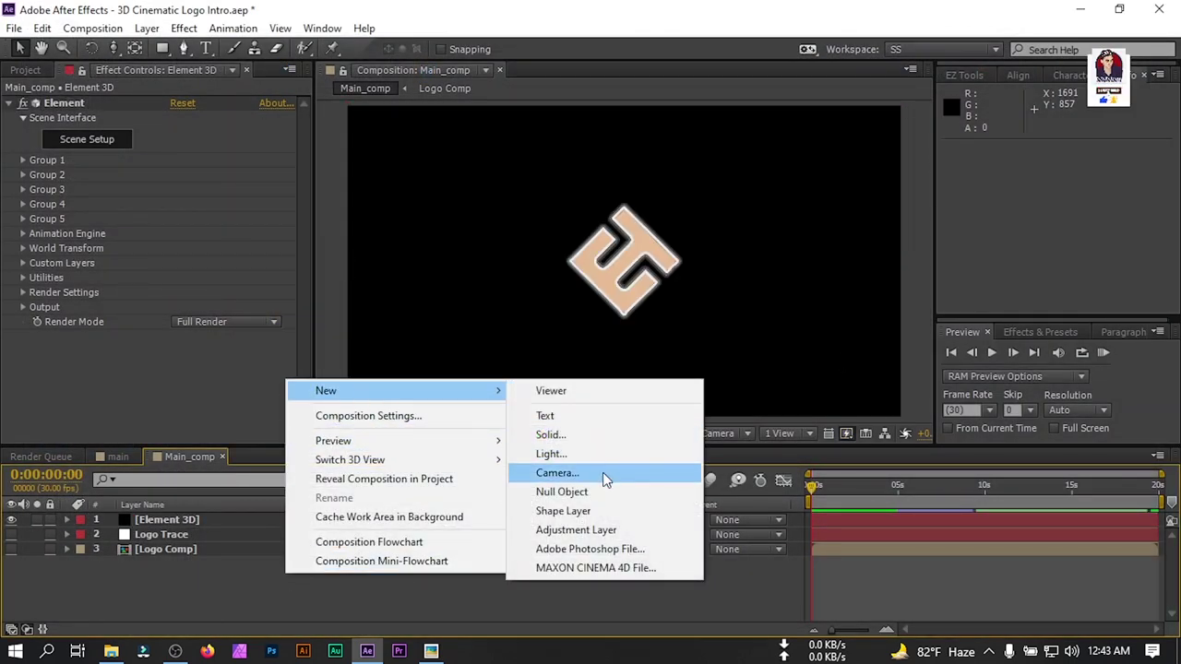
click(559, 473)
click(772, 519)
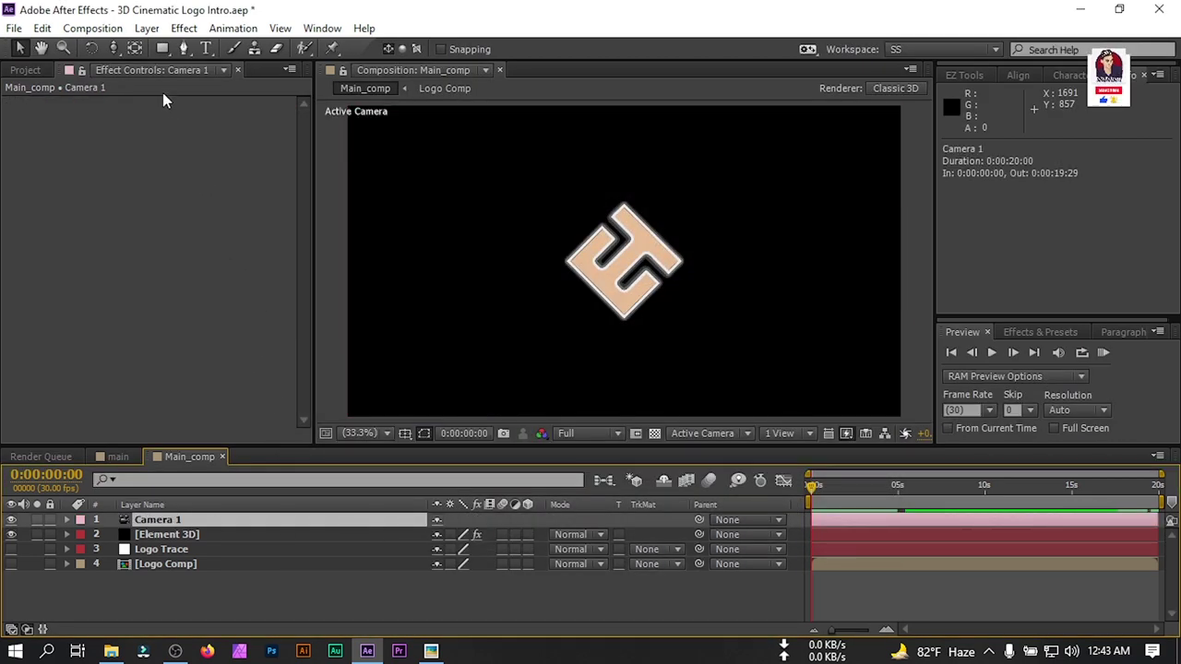
- Lower the preview resolution to Quarter and move Camera 1 to an angled close-up of the logo at about 695.5, 576.3, -293.8
drag(113, 49, 177, 108)
drag(626, 259, 626, 295)
click(591, 433)
click(595, 517)
click(167, 534)
click(590, 433)
click(593, 538)
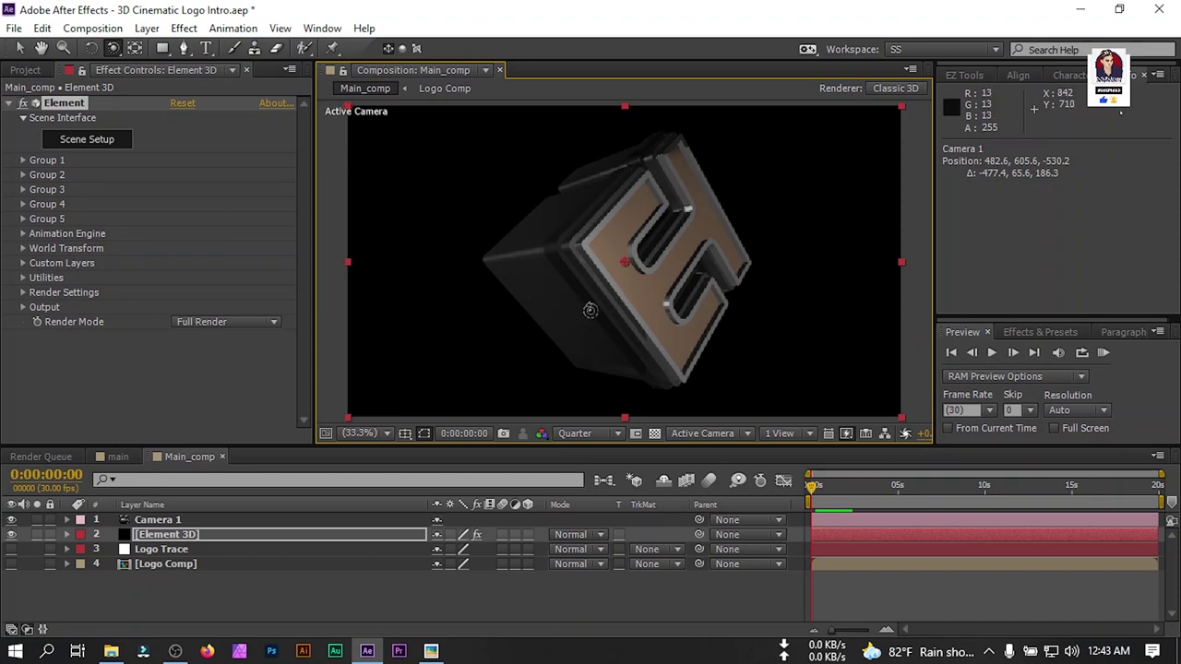
drag(114, 50, 172, 103)
drag(636, 230, 644, 236)
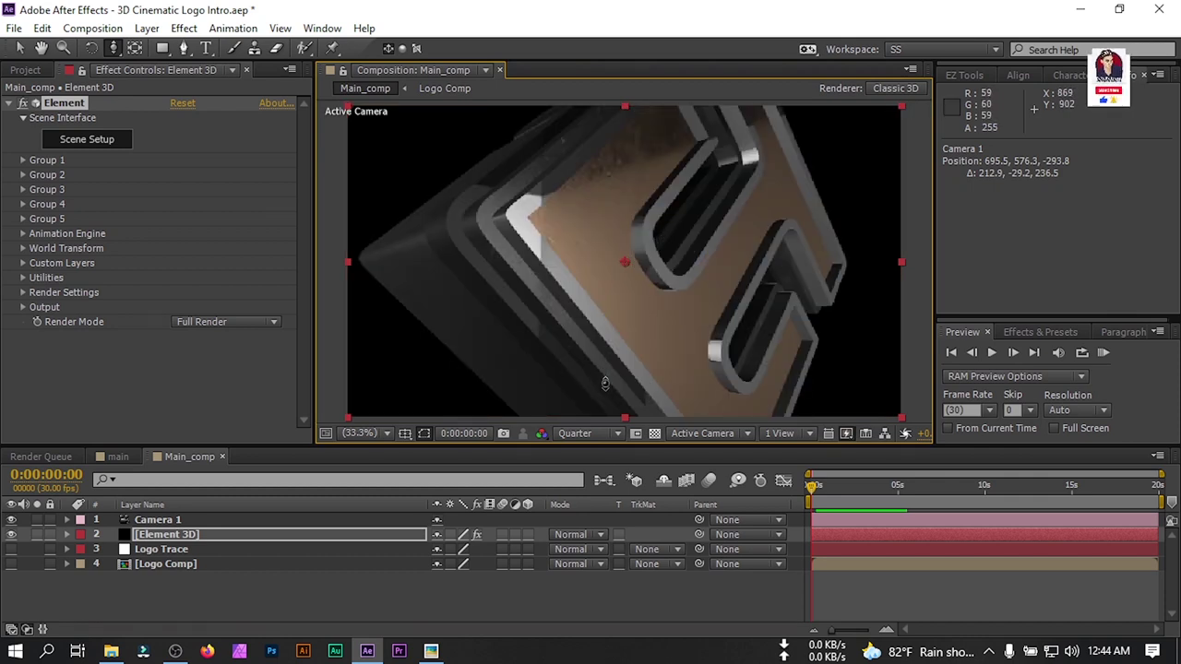
- Keyframe Camera 1's Point of Interest and Position at 0:00:00:00
click(154, 539)
click(165, 521)
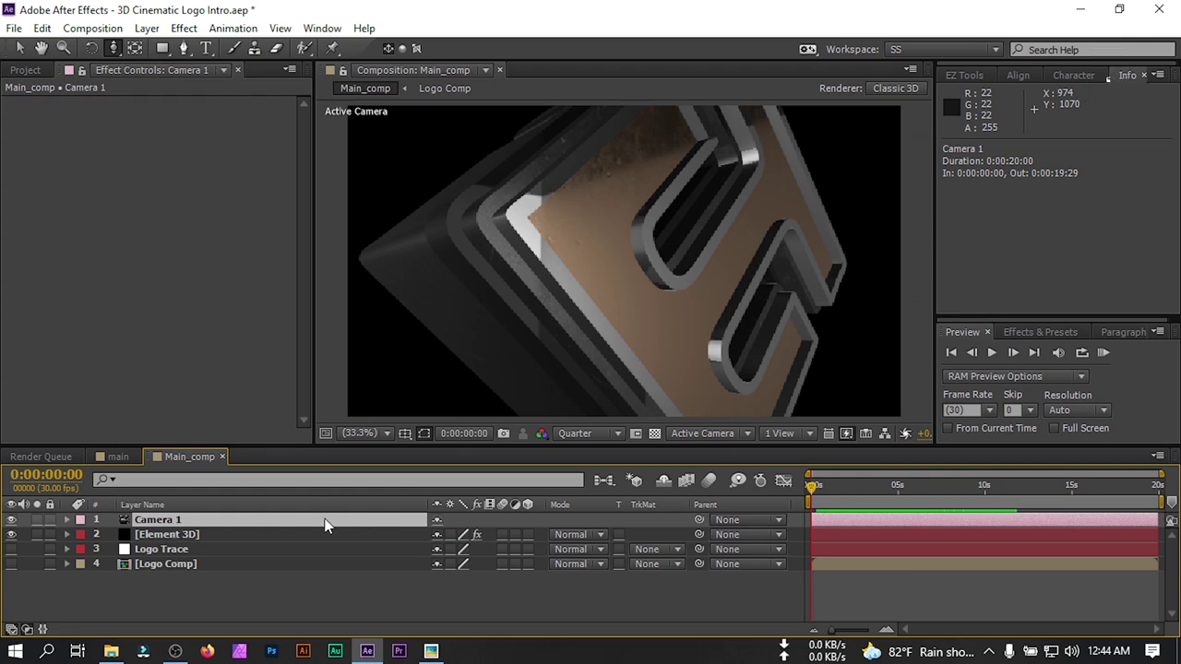
key(p)
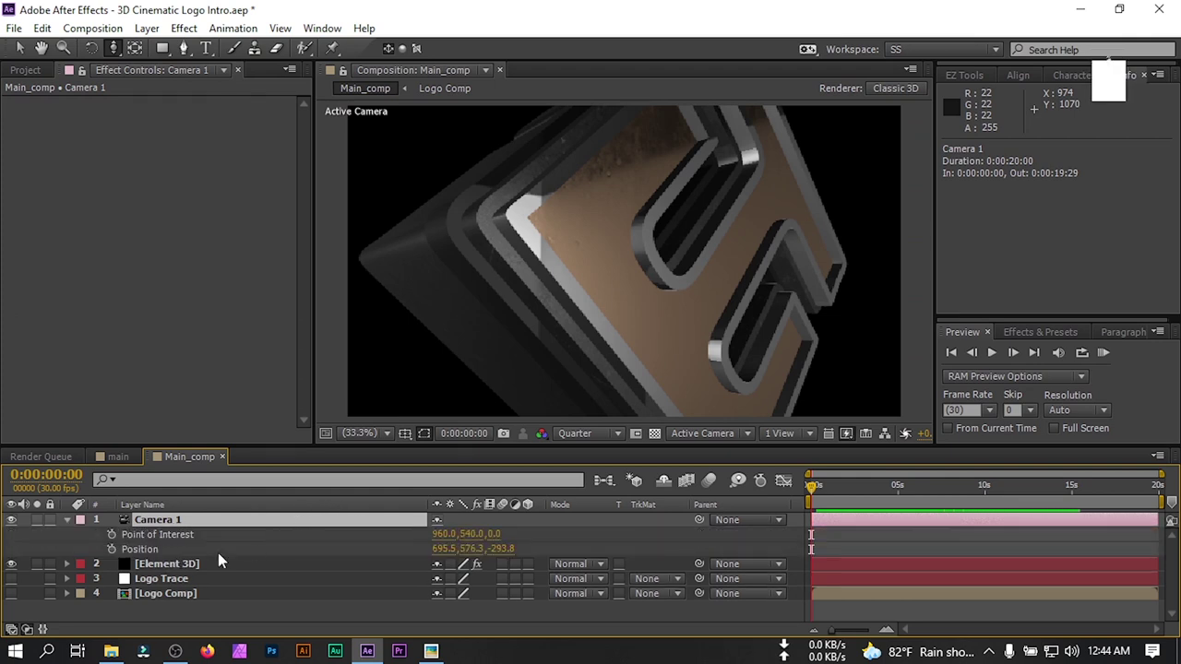
click(112, 549)
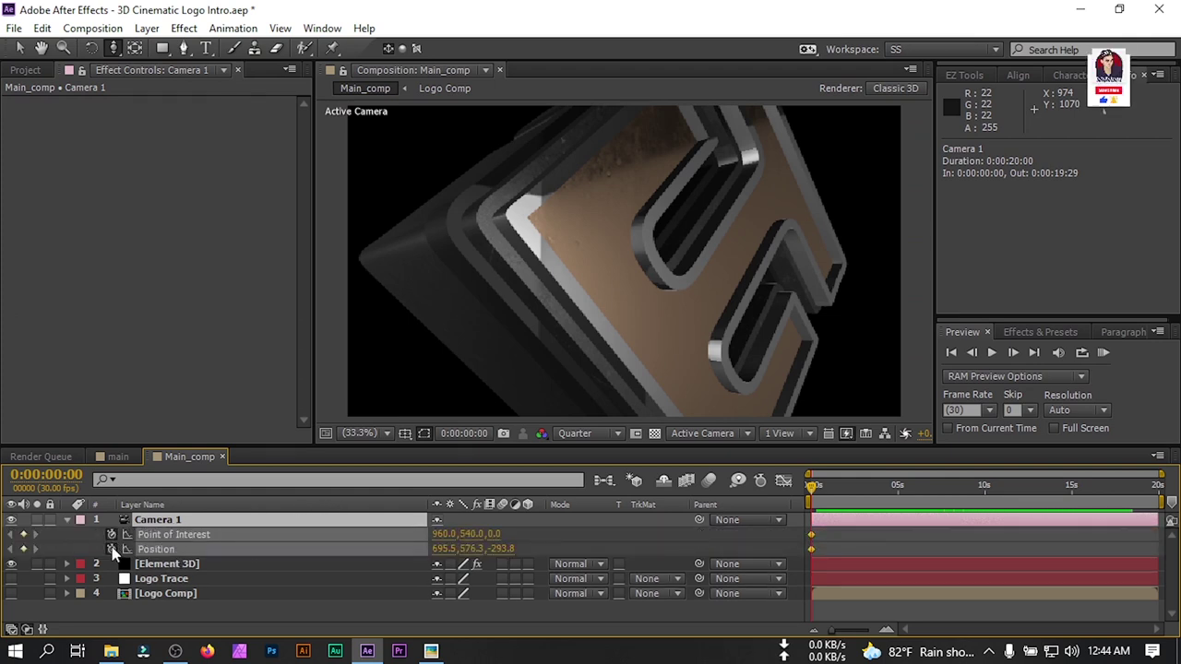
- Orbit Camera 1 slightly at 0:00:04:07 to keyframe its Position at about 727.4, 571.1, -320.2
click(866, 498)
click(885, 498)
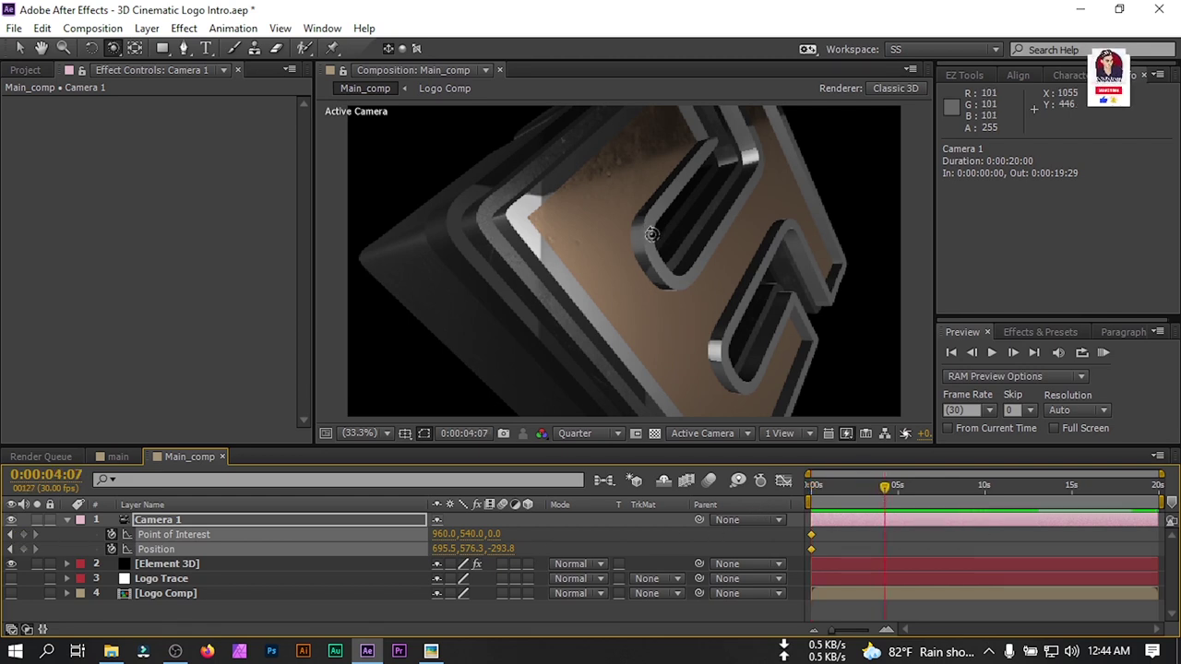
drag(652, 235, 644, 236)
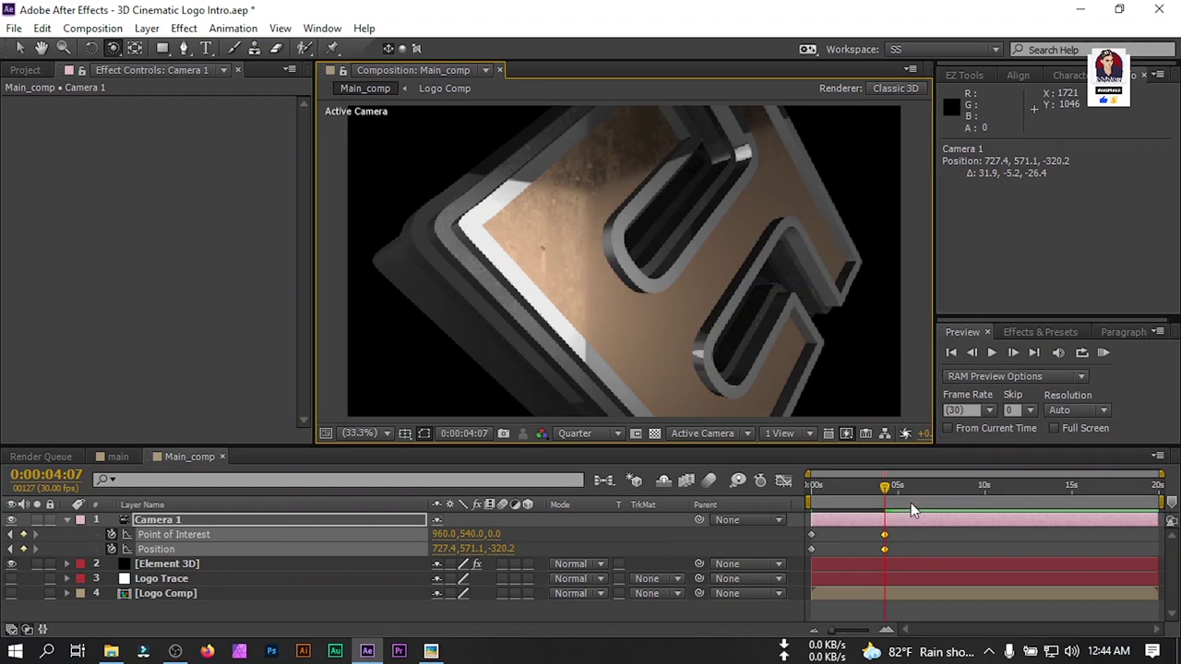
- Split Camera 1 at 0:00:04:07 and remove the Point of Interest and Position keyframes from the new Camera 2
click(208, 520)
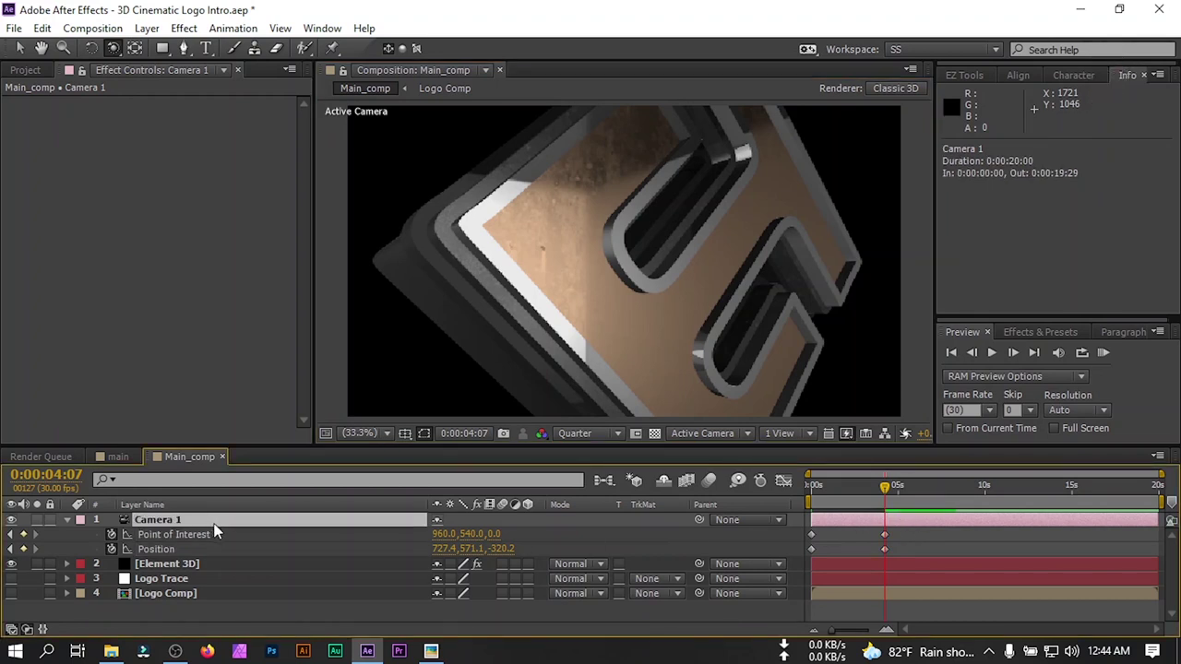
key(ctrl+d)
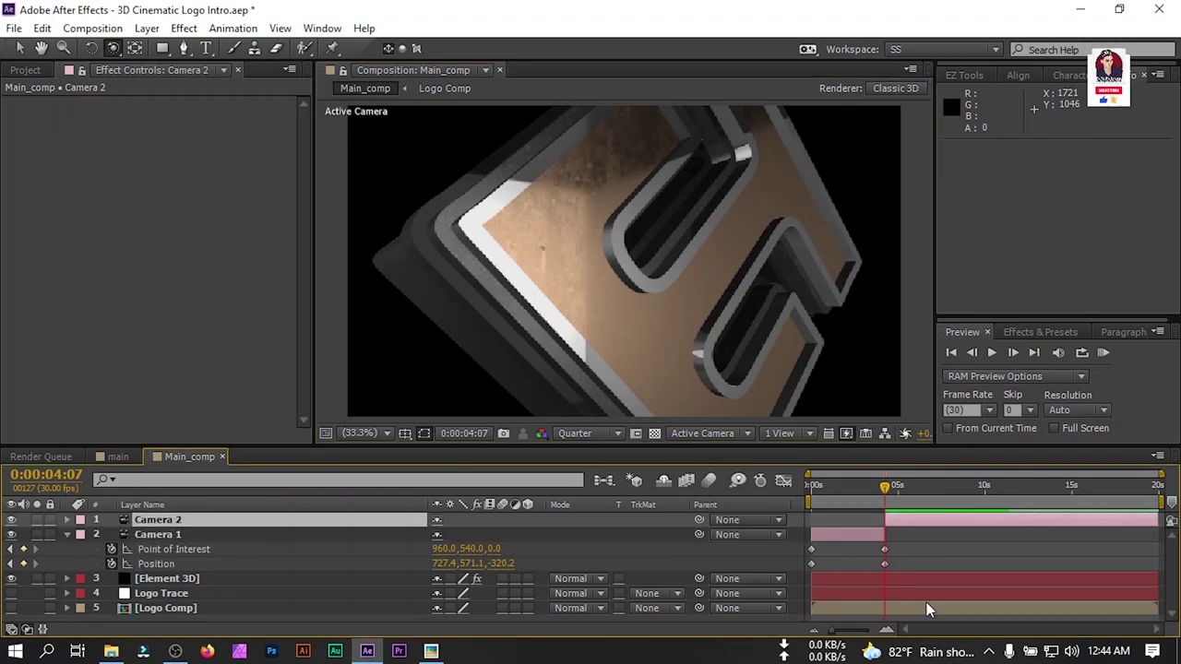
key(u)
drag(923, 532, 806, 562)
key(Delete)
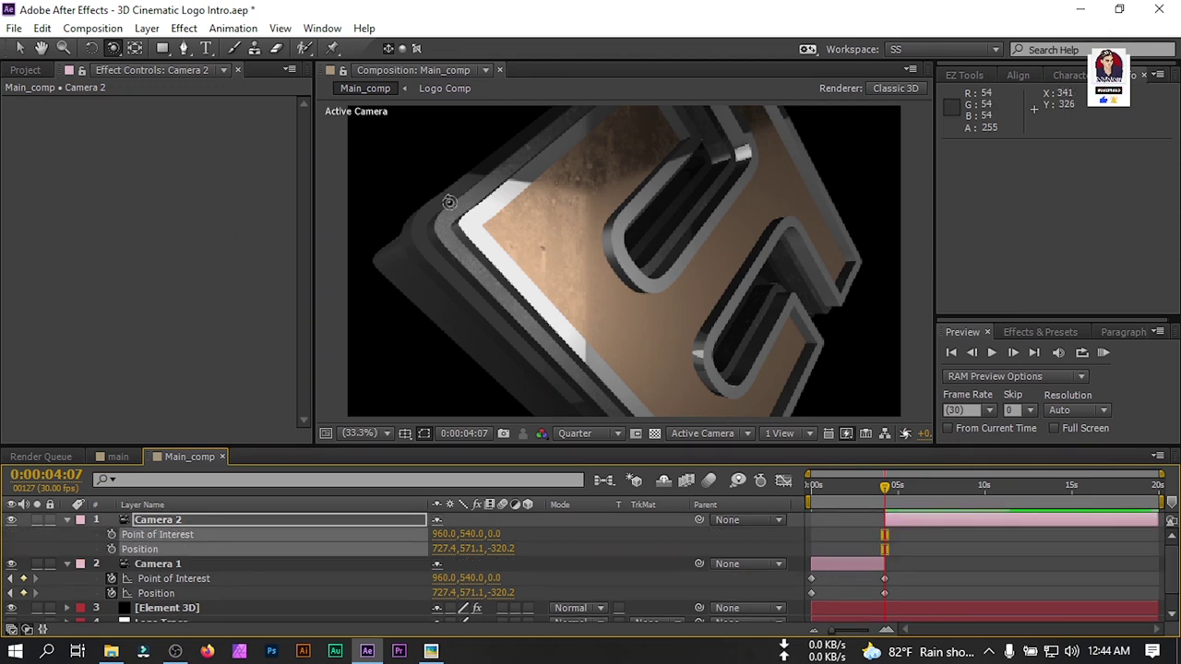
- Reframe Camera 2 on the logo's opposite side, with Position about 1108.7, 671.4, -365.7 and Point of Interest about 866.8, 534.0, -82.5
drag(112, 48, 152, 103)
drag(713, 328, 590, 314)
drag(112, 48, 198, 87)
drag(540, 249, 642, 261)
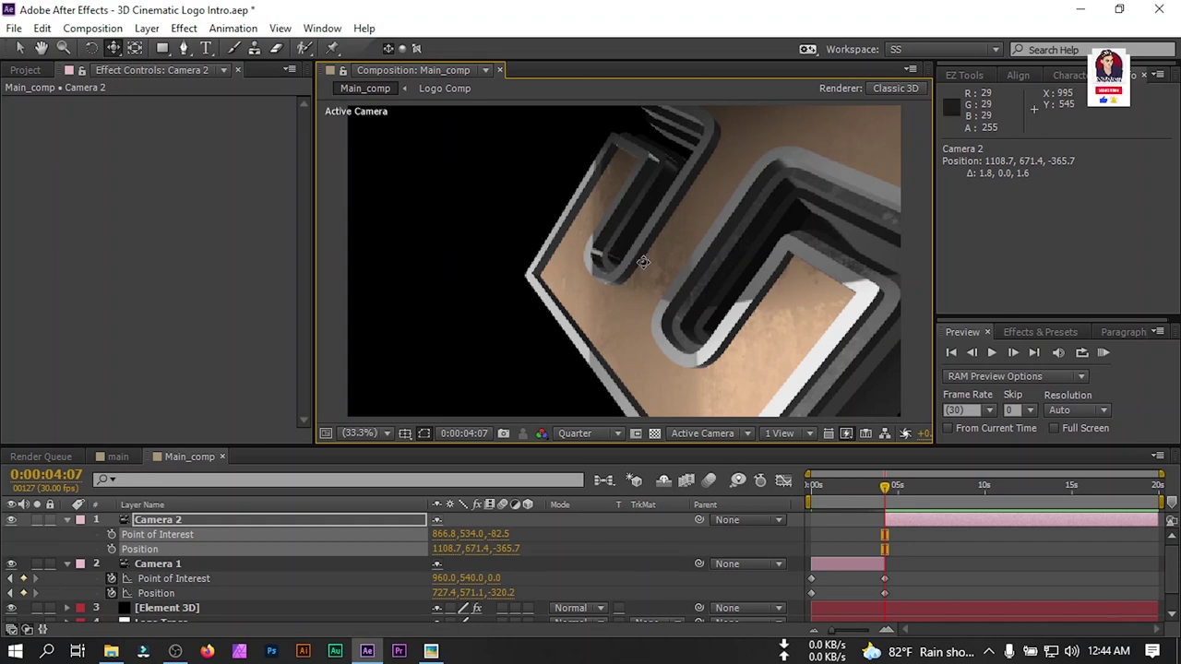
- Keyframe Camera 2's Point of Interest and Position at 0:00:04:07, and orbit it to about 1129.9, 704.9, -325.7 at 0:00:07:24
click(112, 535)
click(112, 549)
click(946, 505)
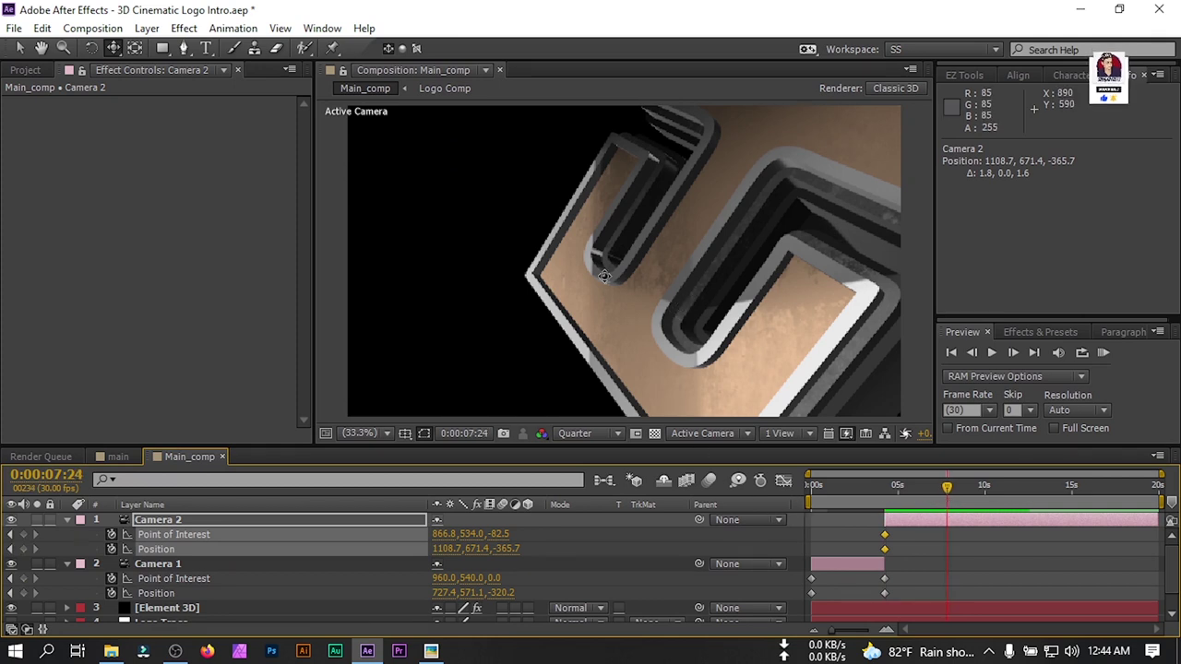
drag(643, 270, 636, 264)
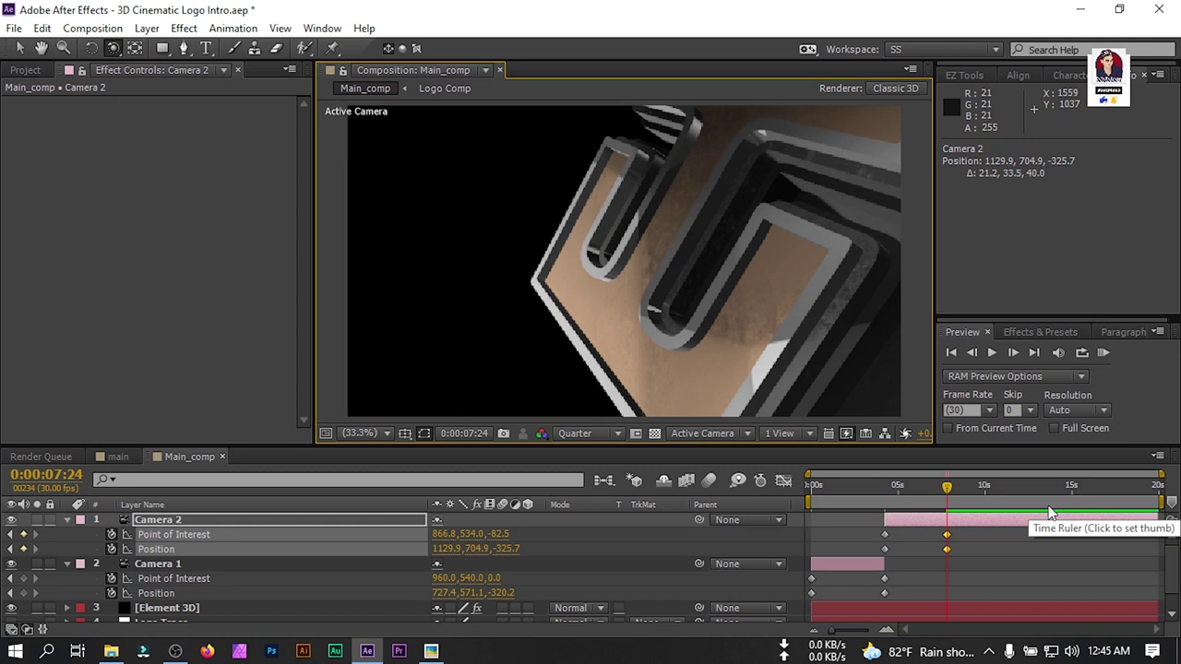
- Split Camera 2 at 0:00:07:24 and delete the resulting Camera 3
key(u)
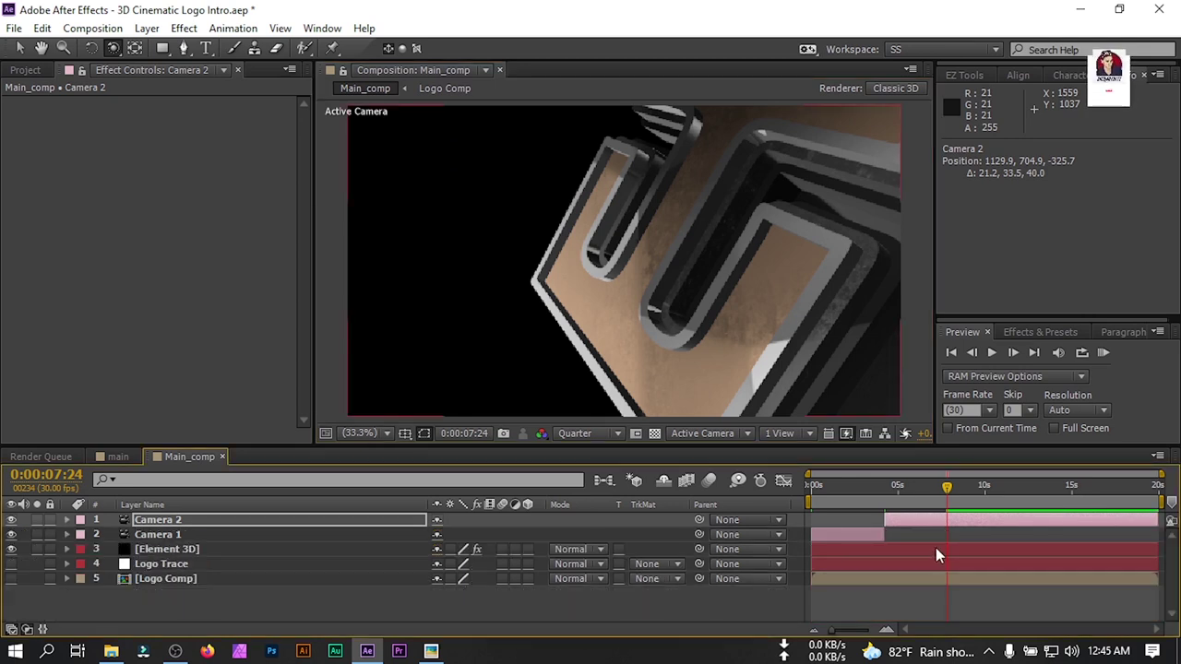
key(ctrl+shift+d)
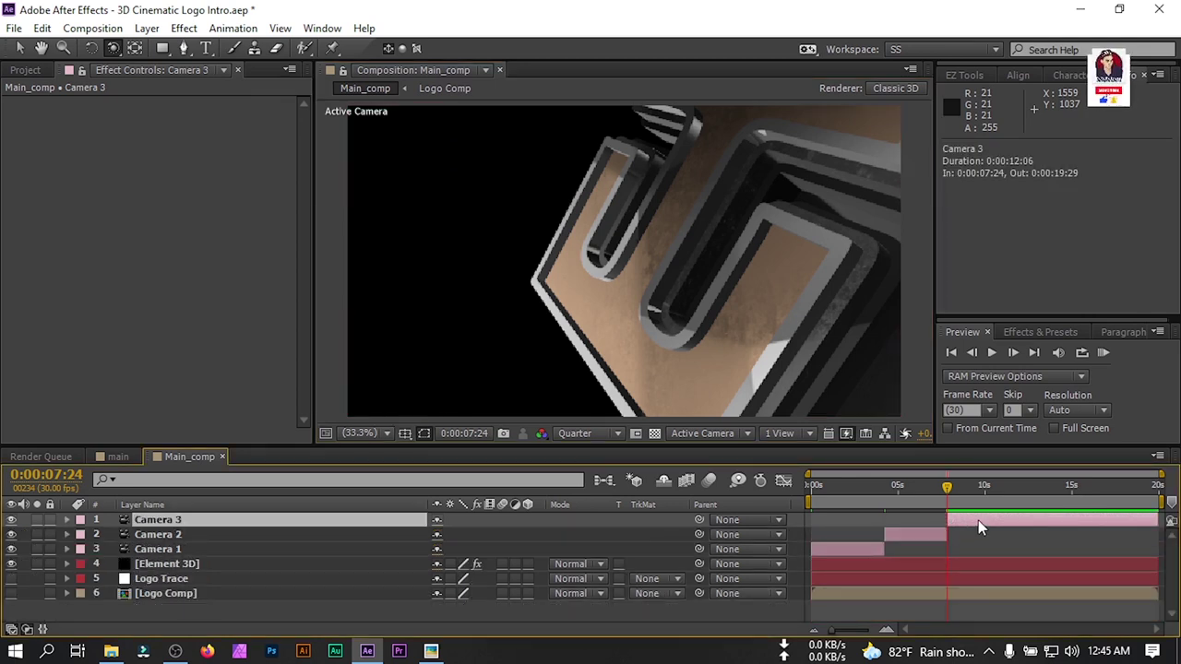
key(Delete)
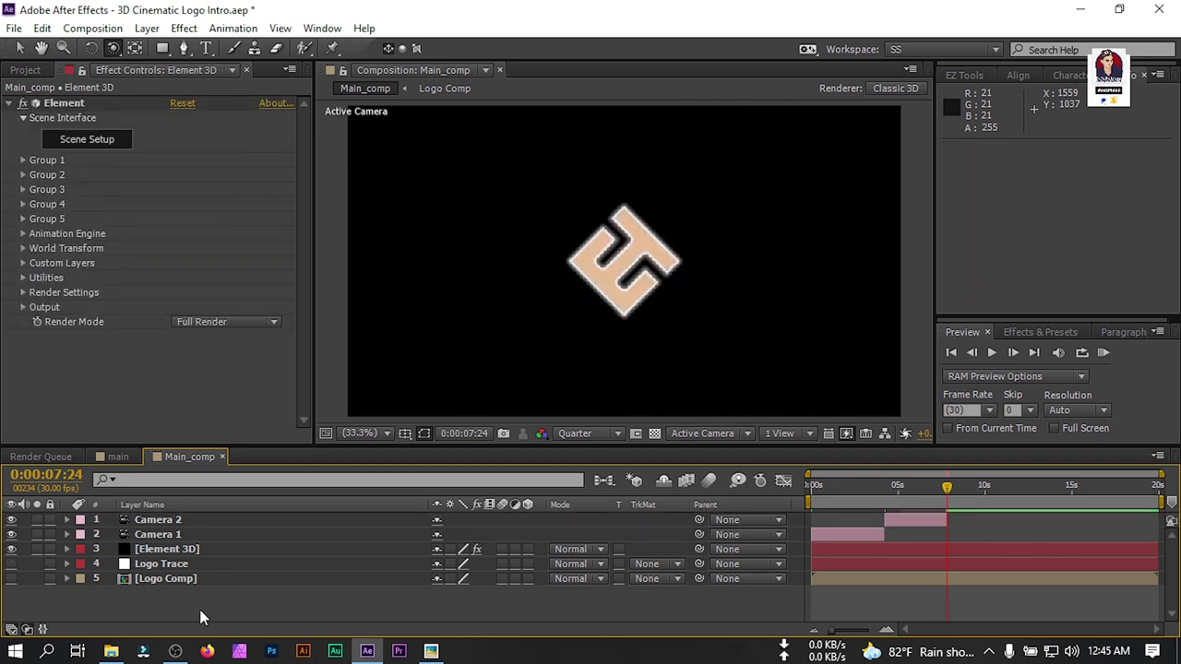
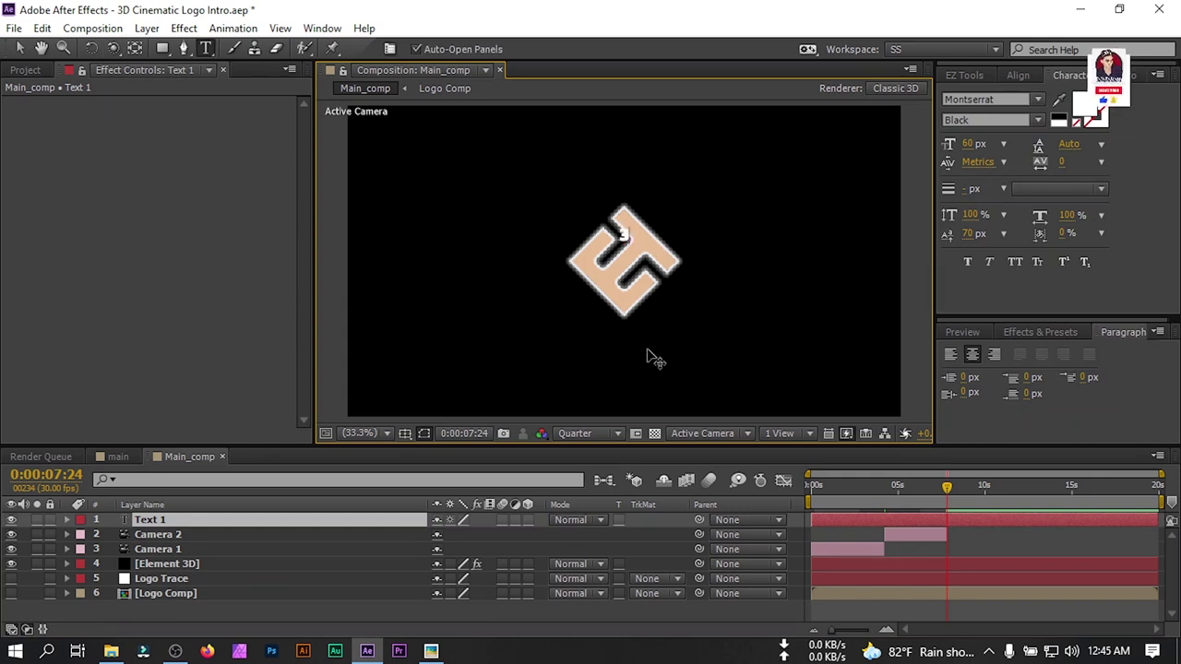
- Enter "3D Logo Intro" as the title text and centre it vertically in the composition
text(3D Logo Intro)
click(156, 525)
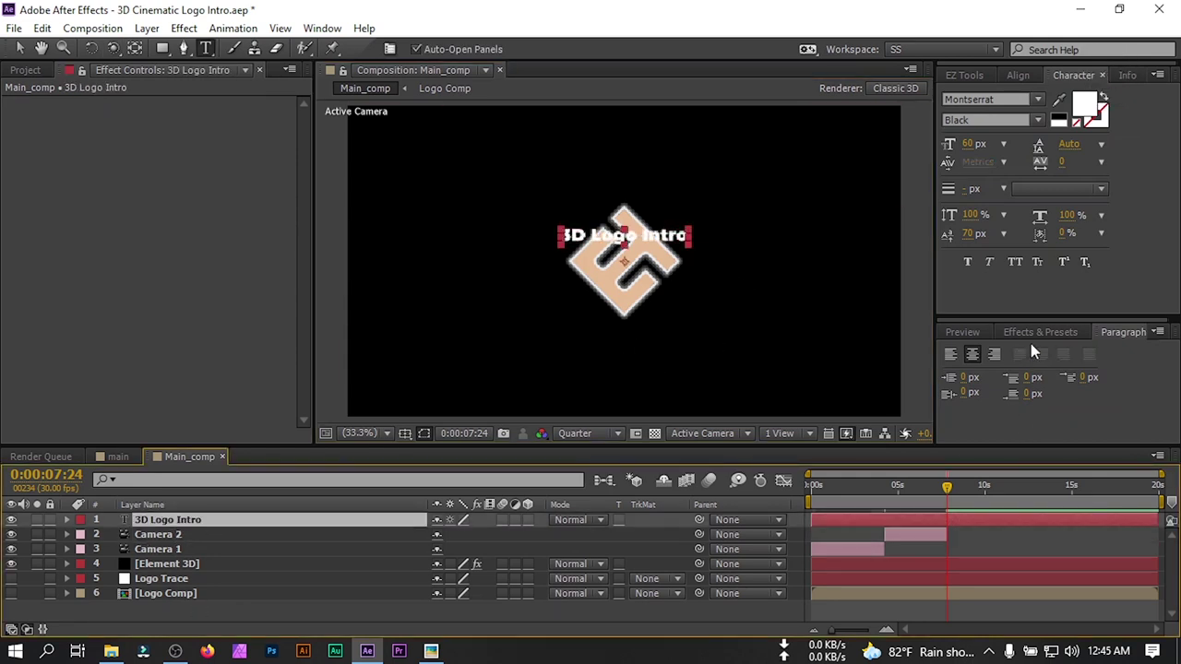
click(1018, 76)
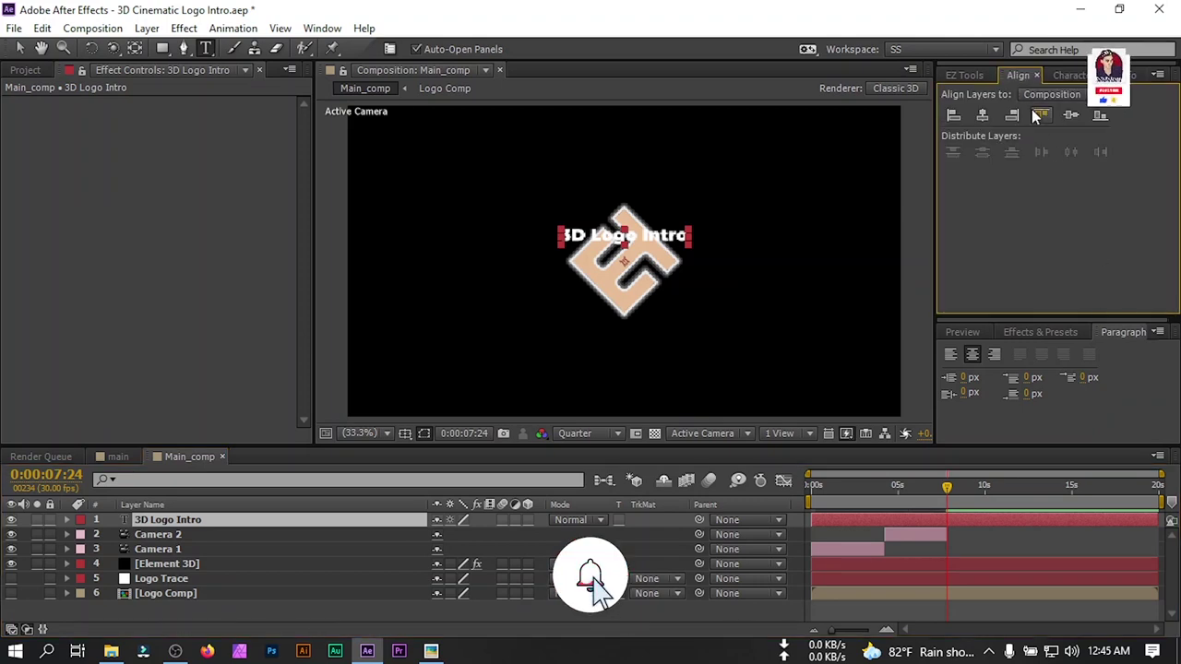
click(1070, 116)
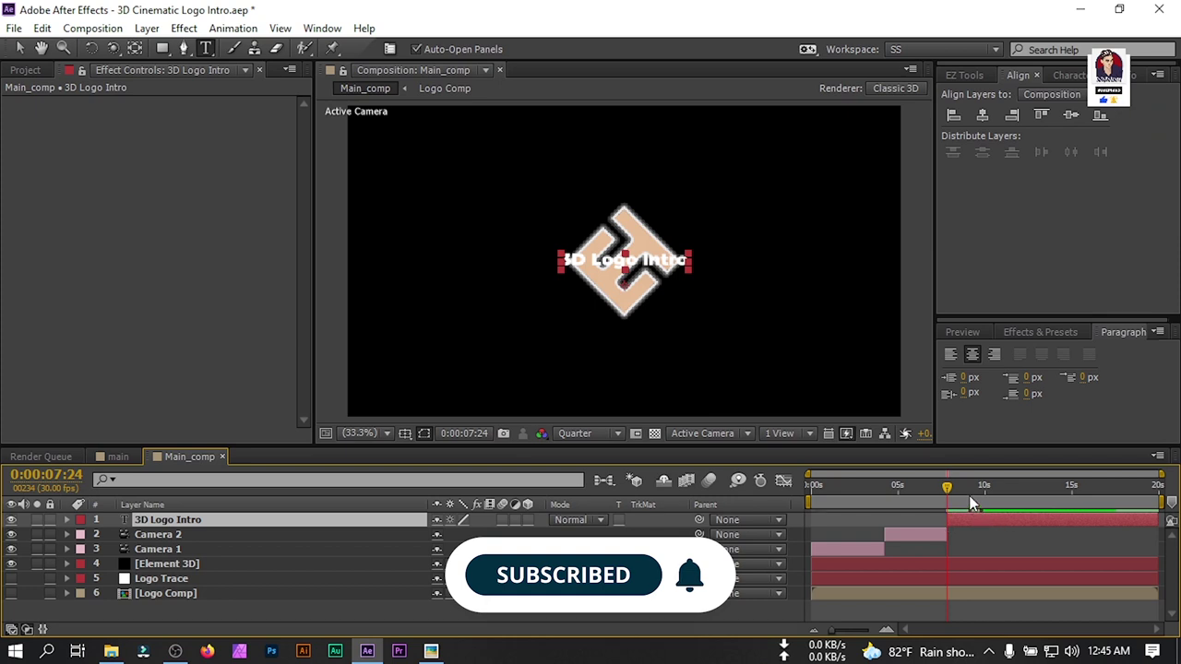
- Trim the 3D Logo Intro layer to end at 0:00:09:00
click(972, 503)
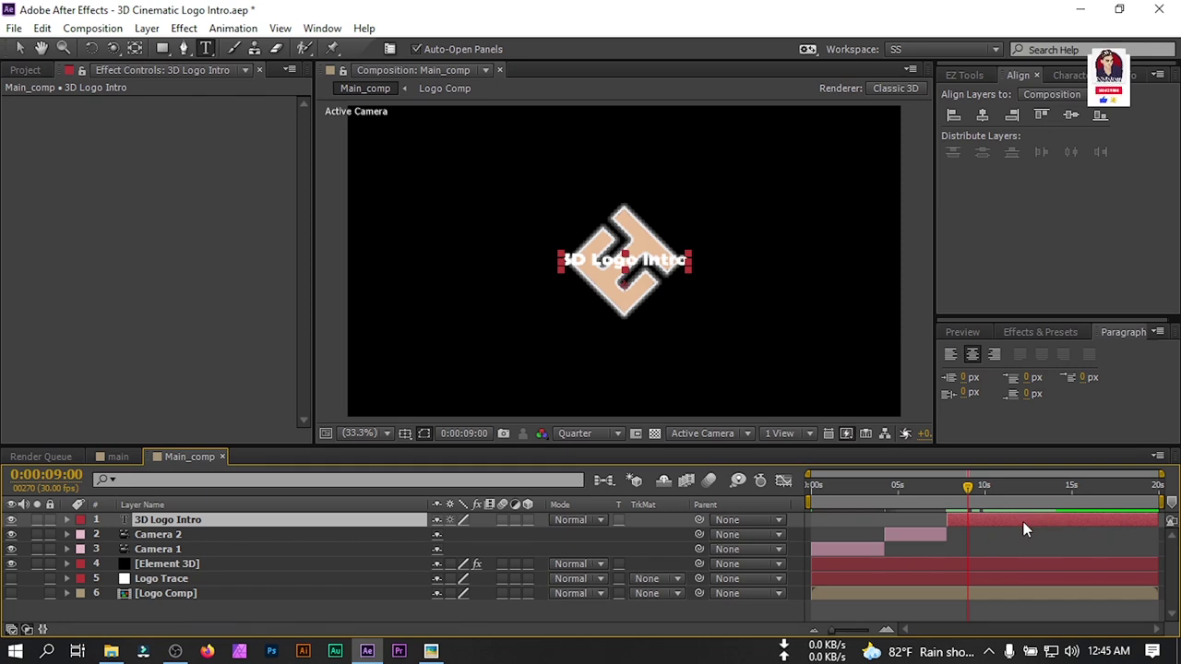
key(alt+bracketright)
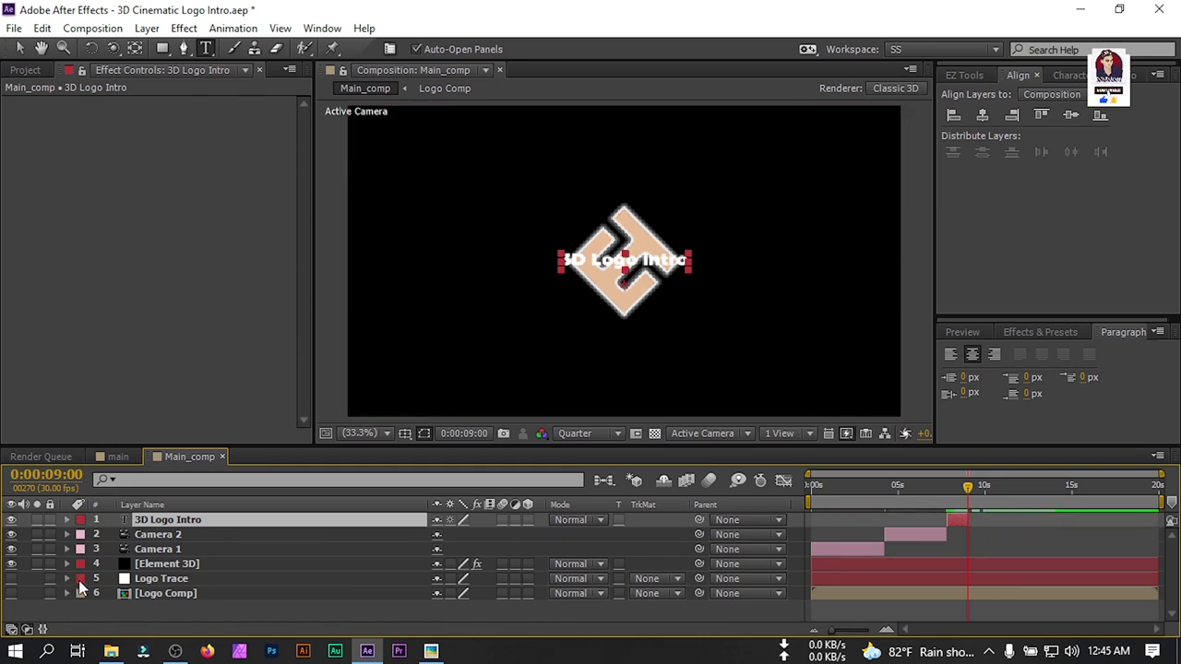
- Move the Logo Comp layer to the top of the stack and trim it to run from 0:00:09:00 to 0:00:11:28
drag(149, 593, 181, 515)
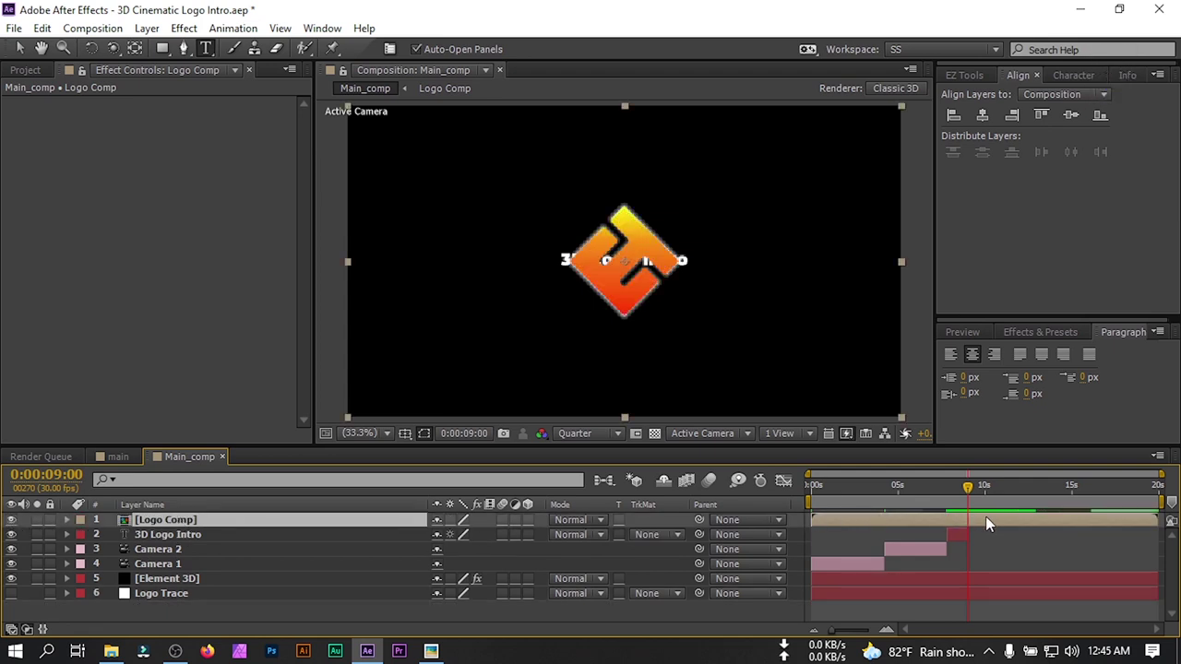
key(alt+bracketleft)
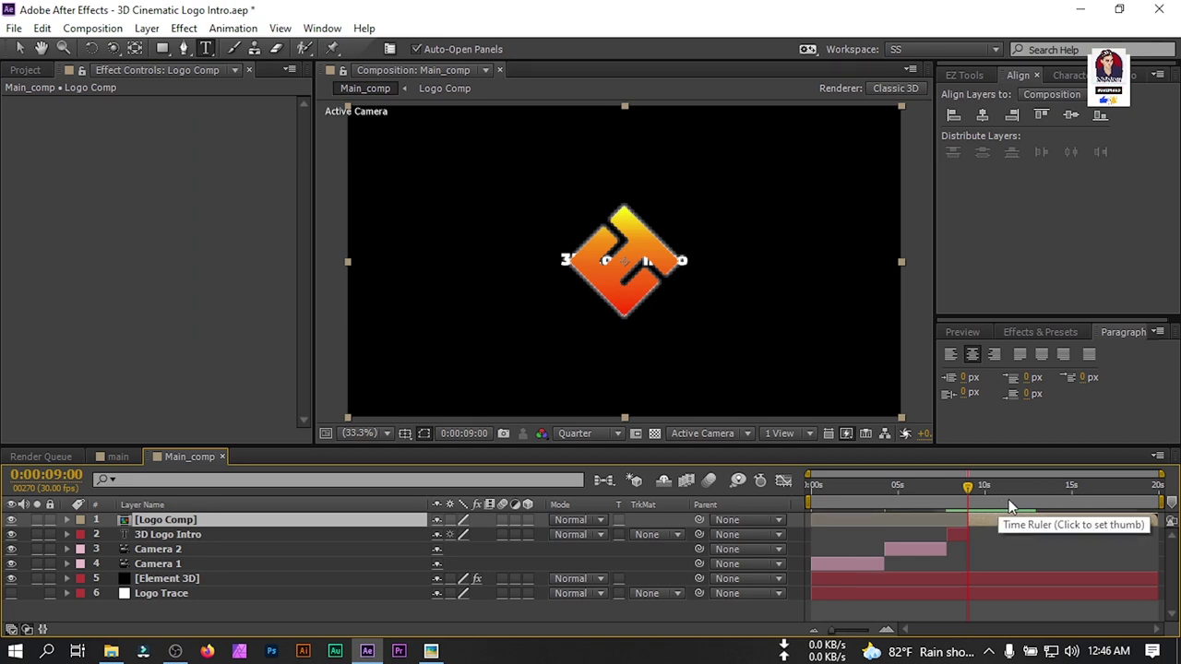
click(1019, 499)
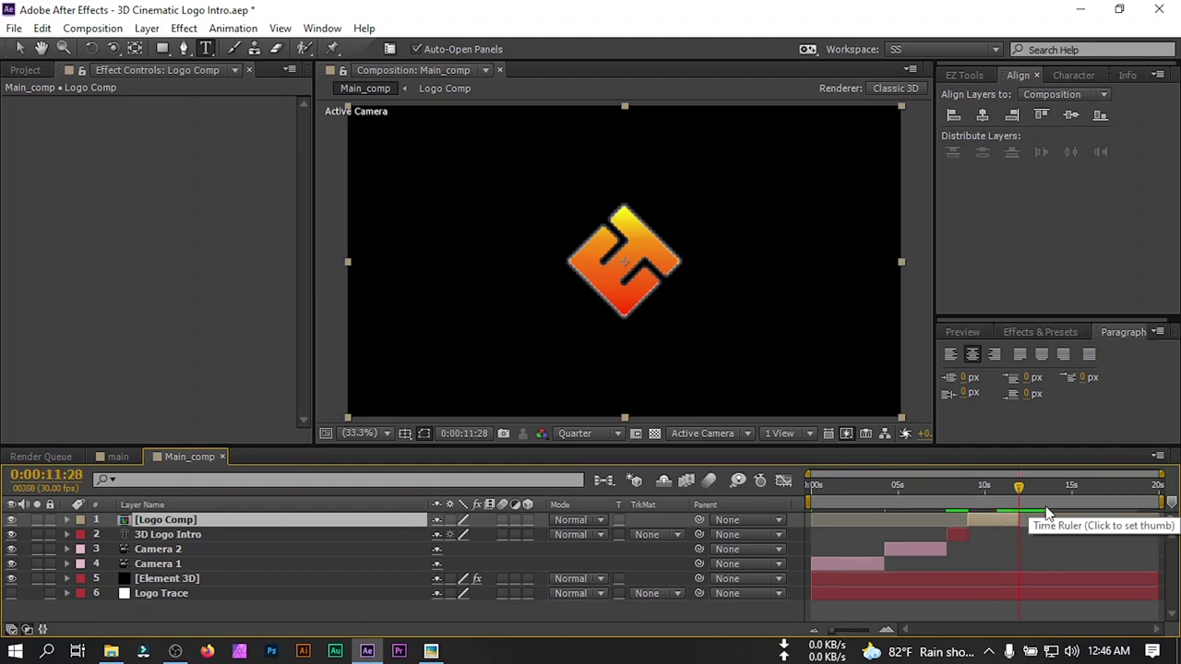
- End the work area where the Logo Comp layer ends and trim Main_comp to it
click(992, 503)
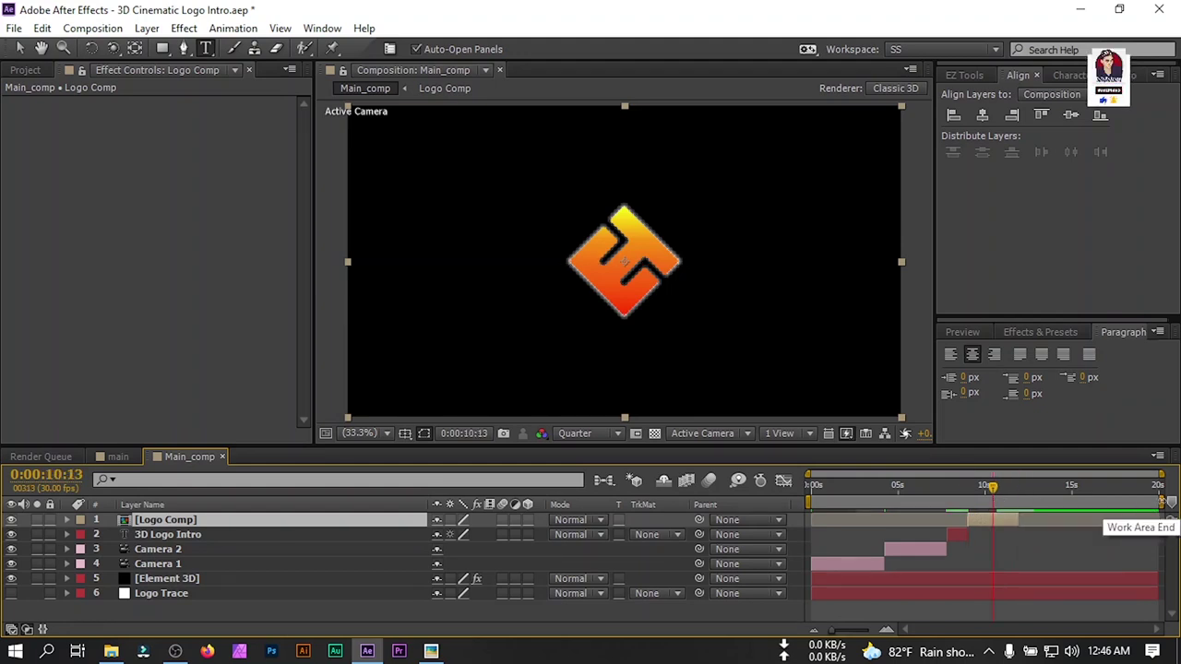
drag(1163, 503, 1027, 501)
right_click(1008, 503)
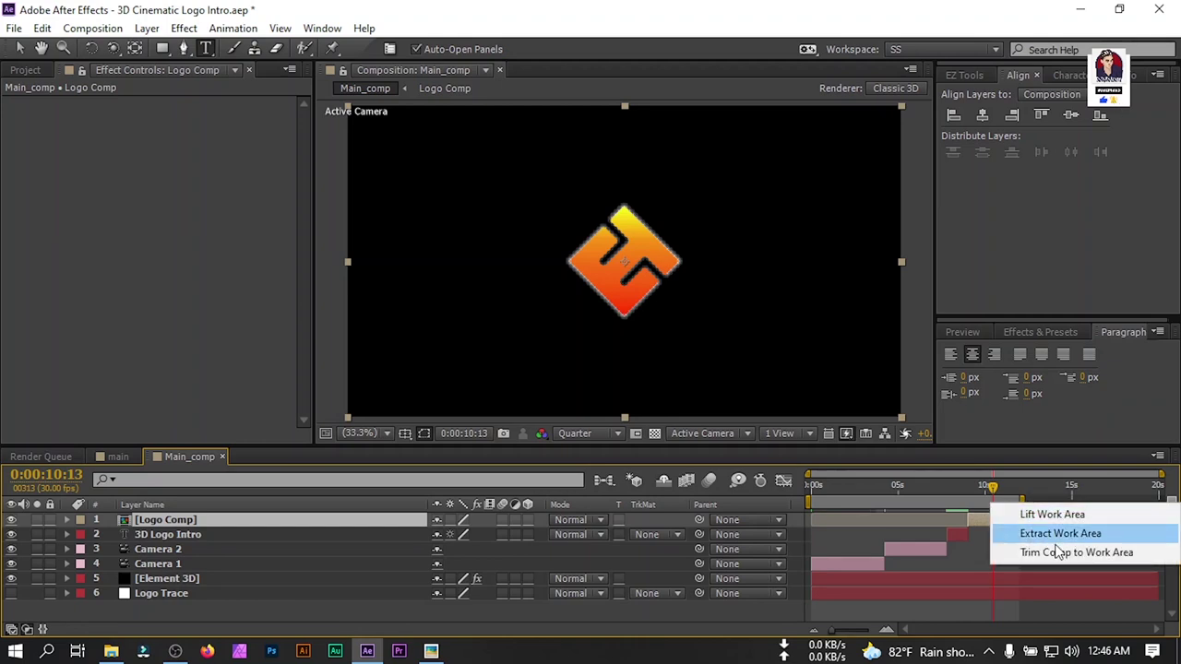
click(1060, 554)
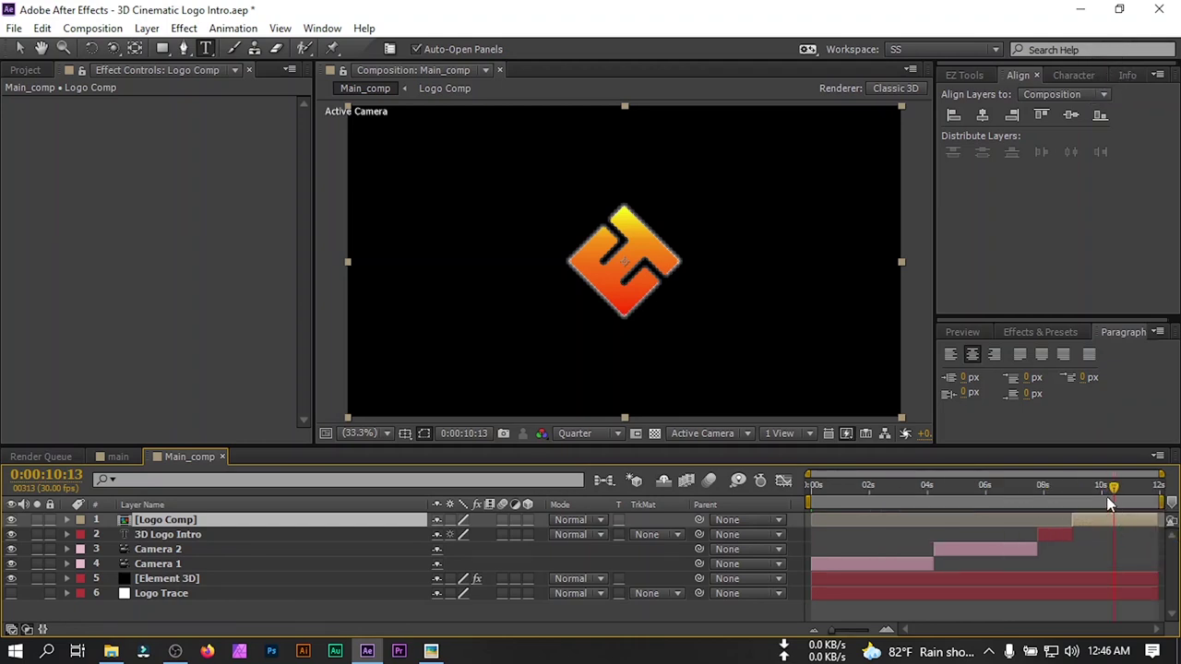
- Fade in the 3D Logo Intro title by keyframing its Opacity from 0% at 0:00:07:24 to 100% at 0:00:07:29
drag(1112, 498, 1042, 498)
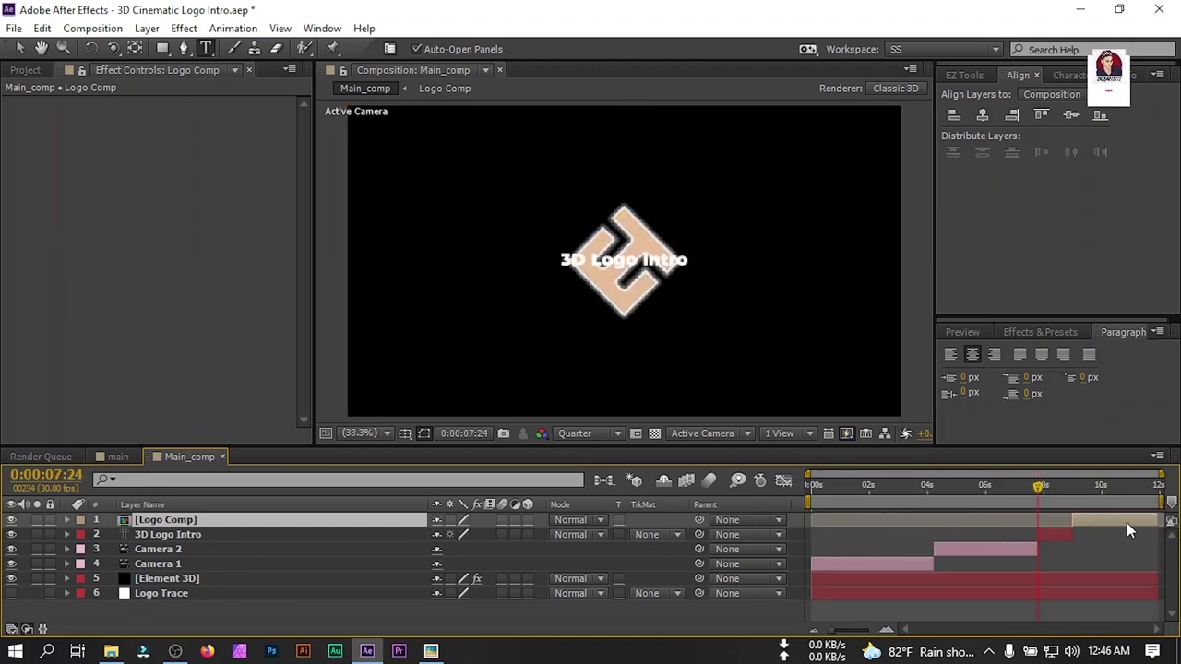
click(170, 537)
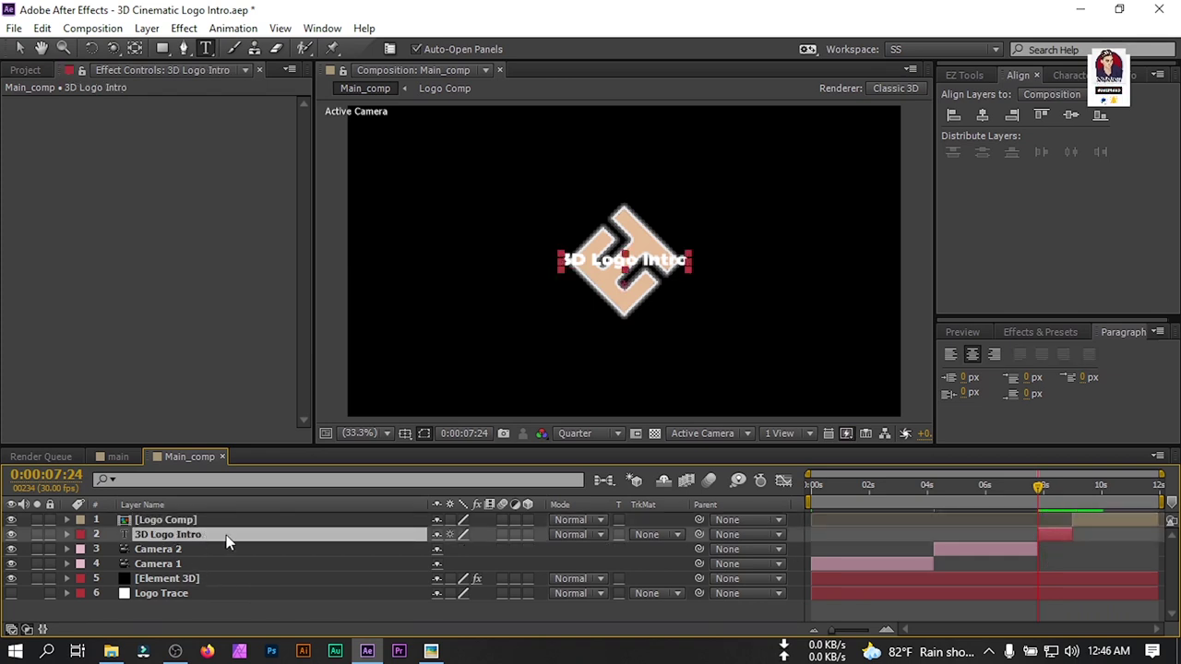
key(t)
click(110, 549)
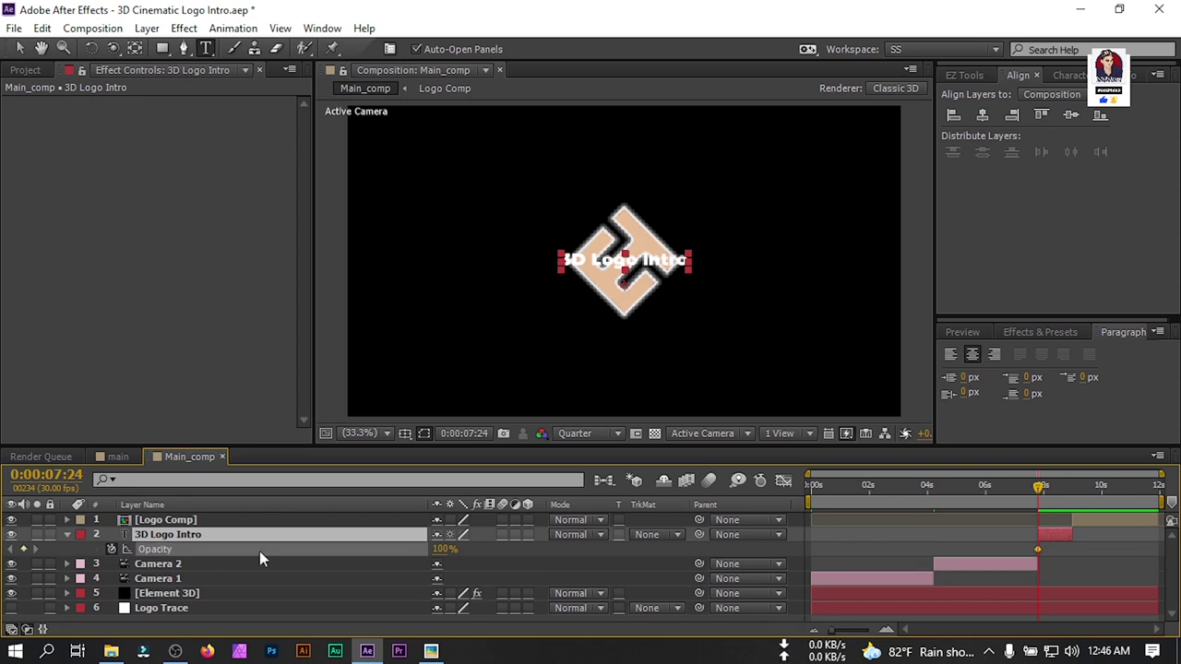
click(444, 549)
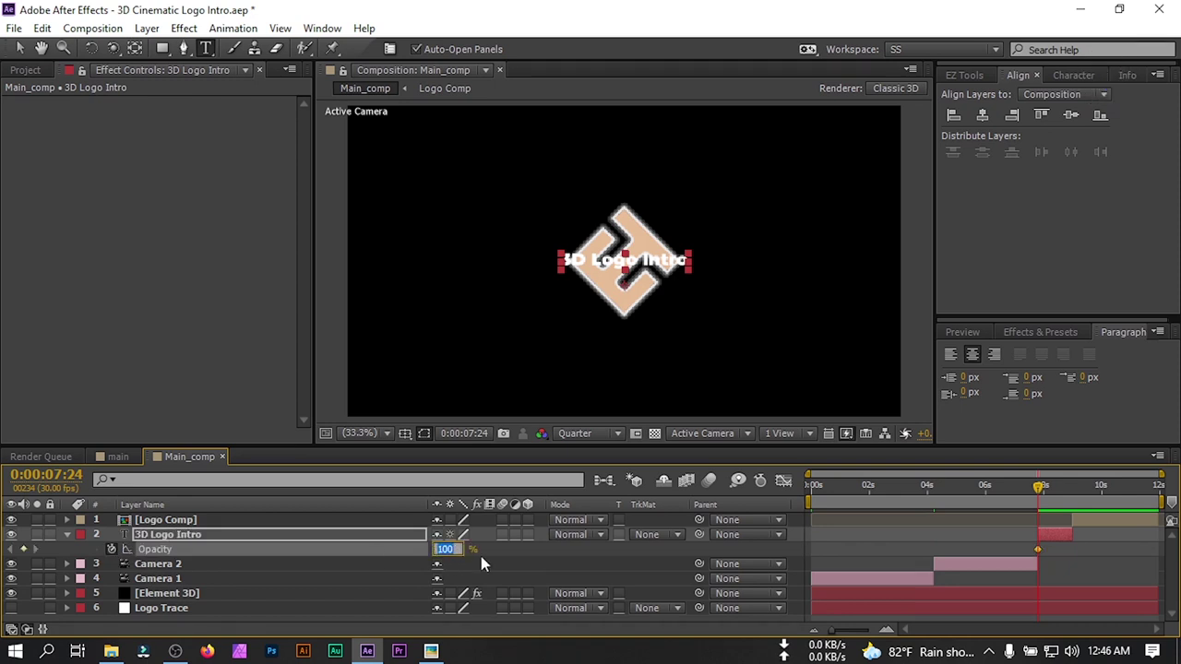
text(0)
key(Return)
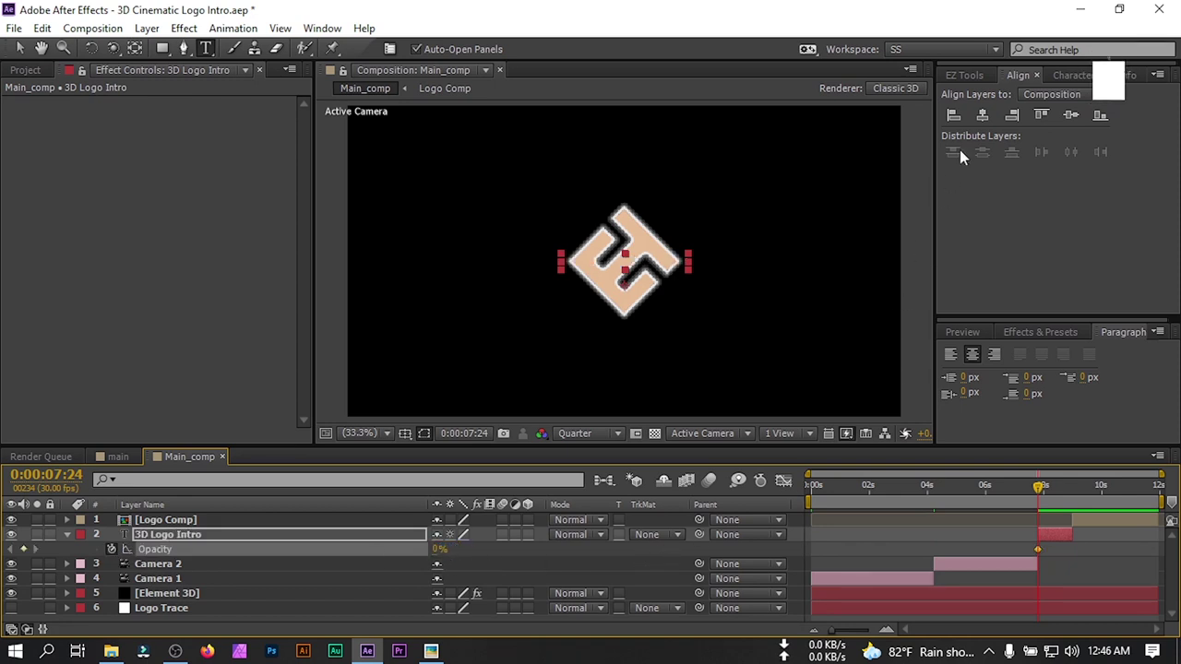
click(964, 75)
click(966, 273)
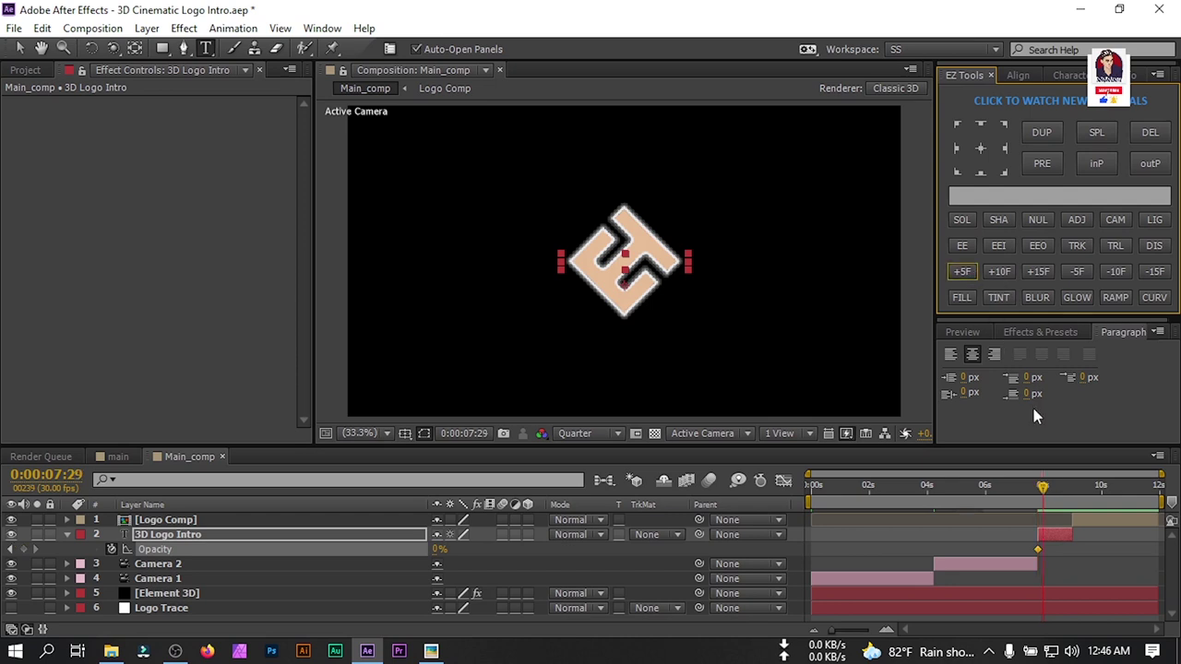
click(439, 549)
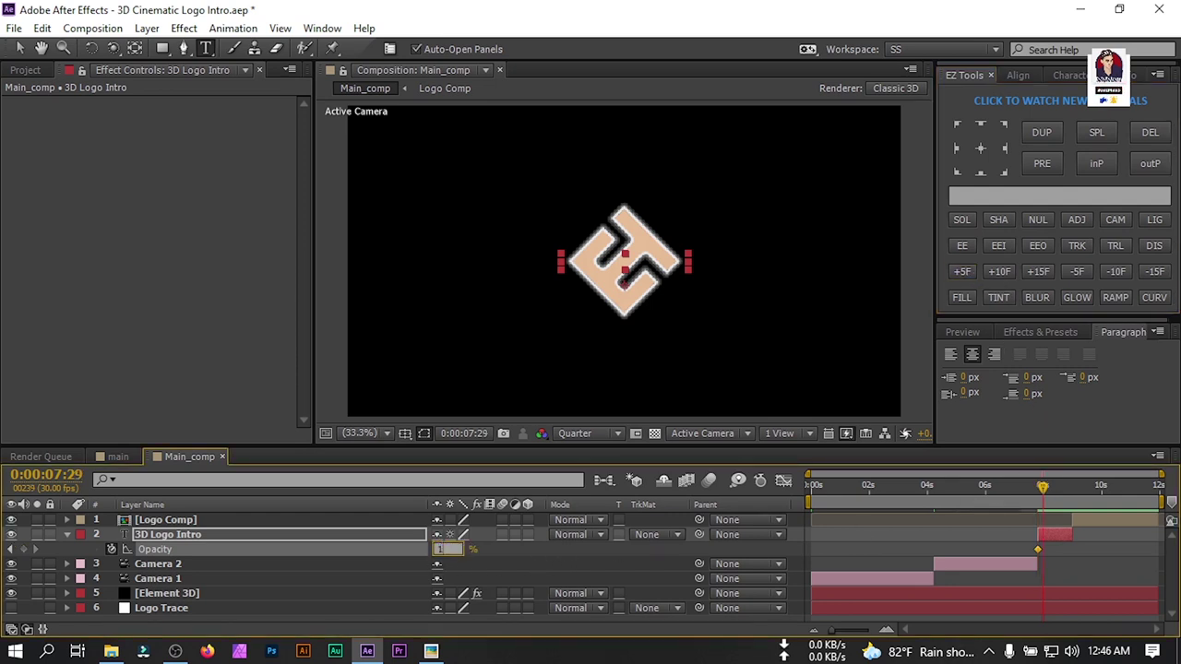
key(Return)
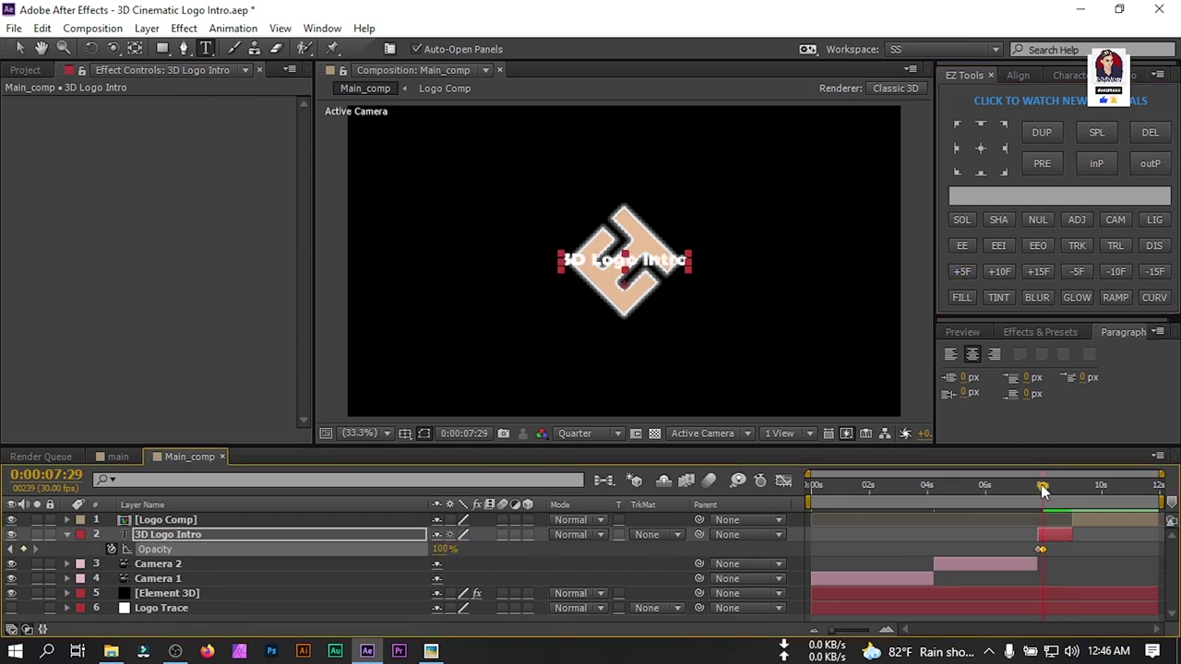
- Fade out the 3D Logo Intro title by keyframing its Opacity from 100% at 0:00:08:25 to 0% at 0:00:09:00
drag(1043, 487, 1072, 491)
click(1076, 275)
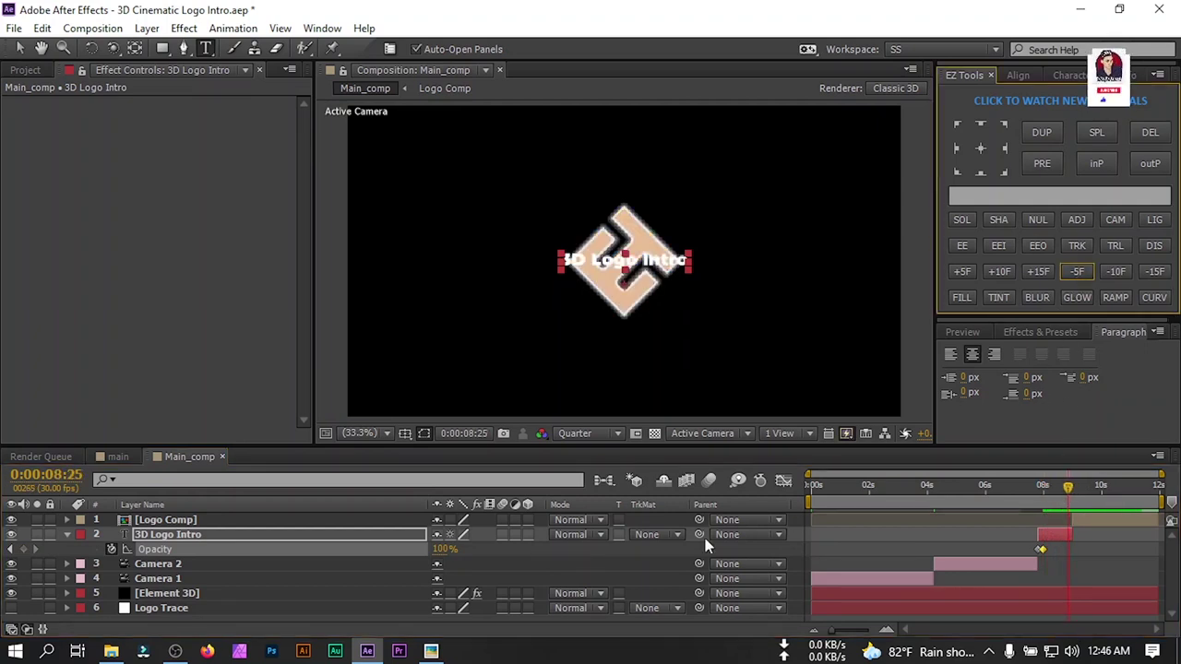
click(24, 550)
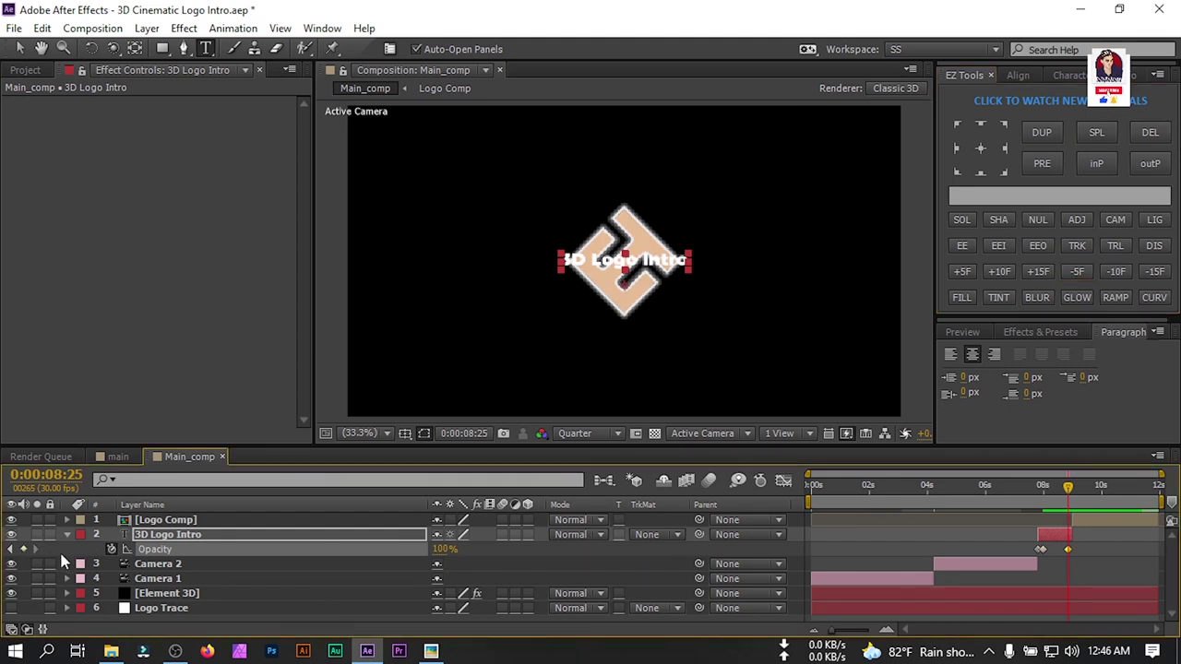
click(1073, 489)
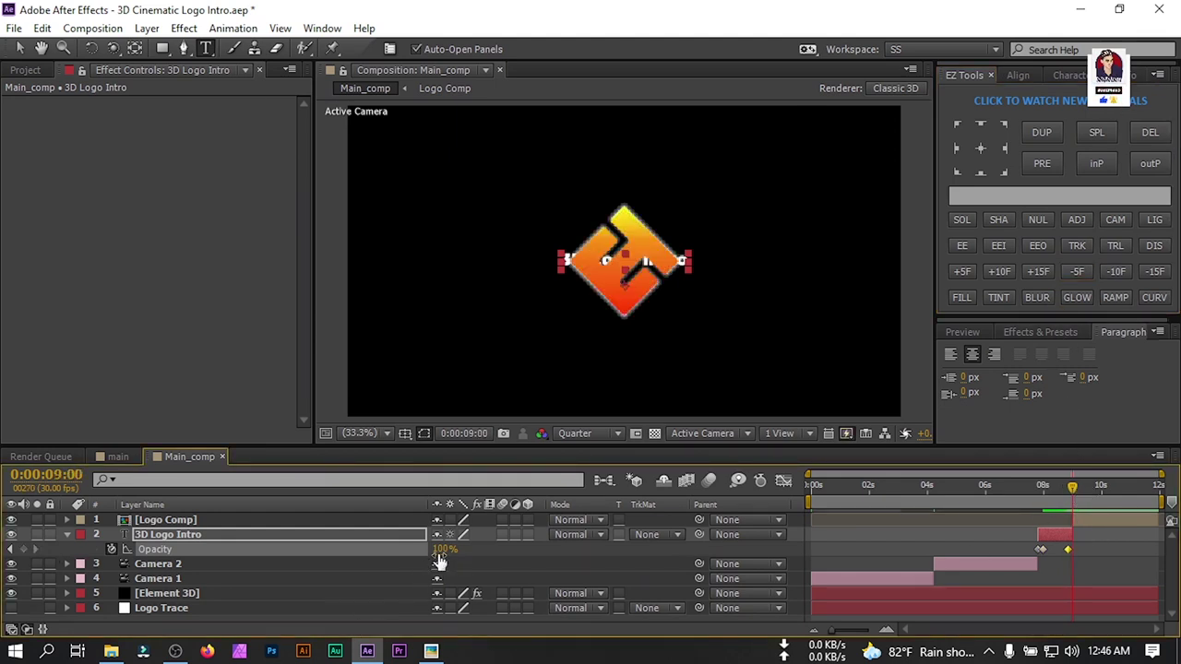
drag(441, 559, 288, 550)
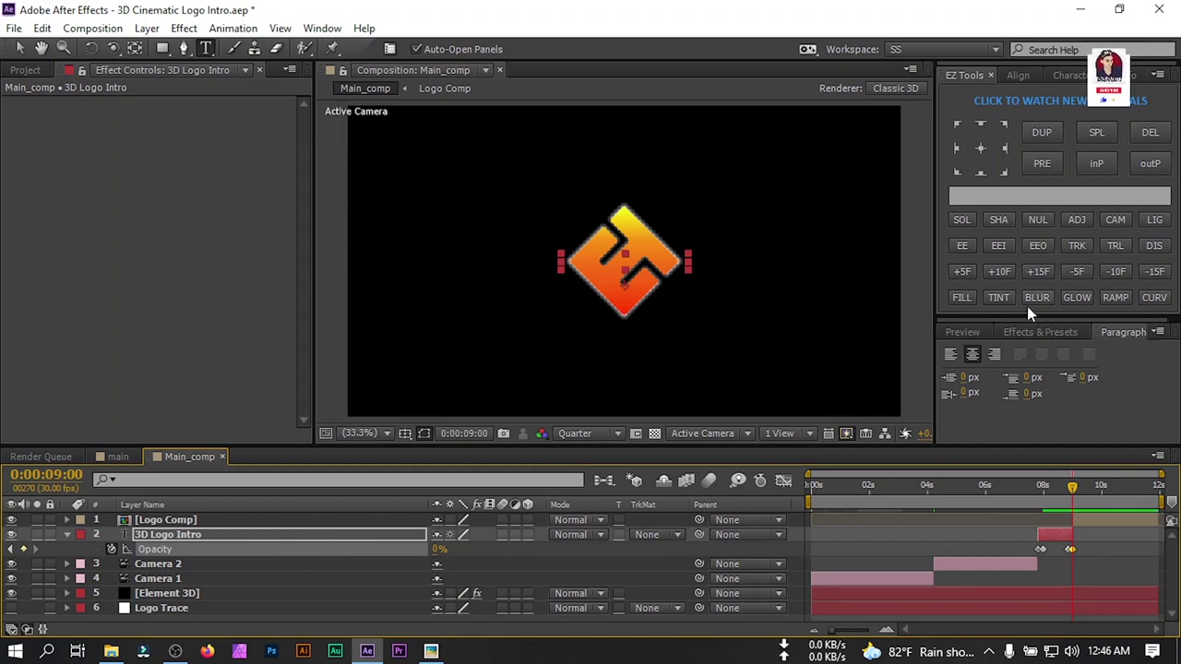
- Fade in the Logo Comp layer by keyframing its Opacity from 0% at 0:00:09:00 to 100% at 0:00:09:05
click(233, 522)
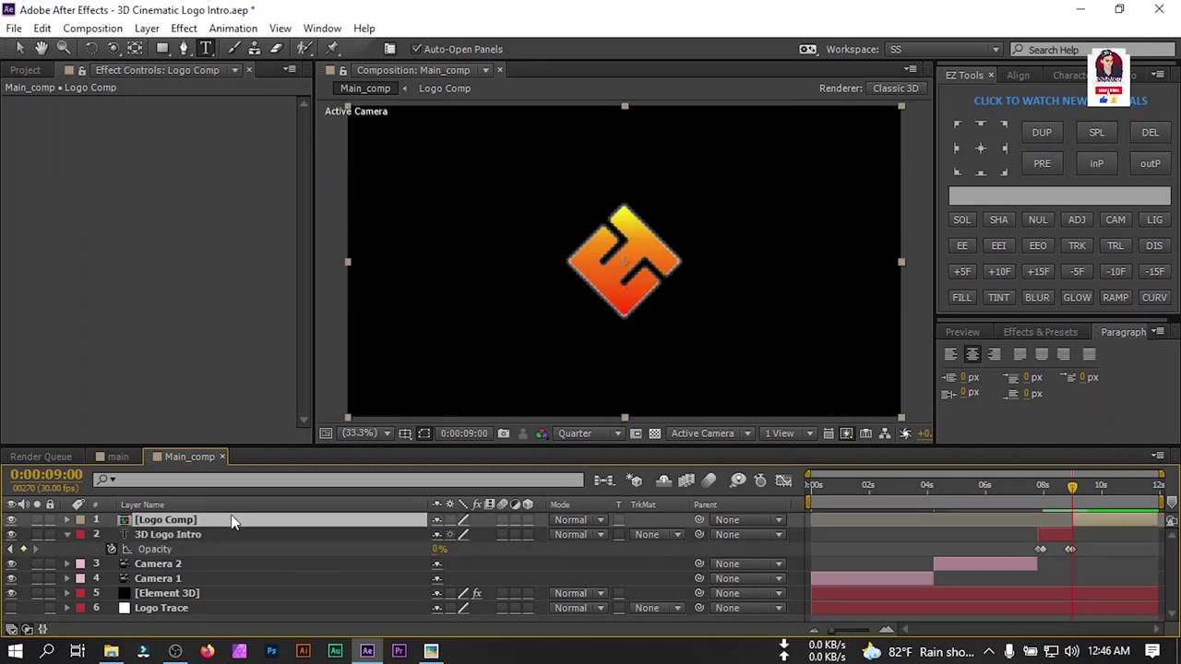
key(t)
click(112, 535)
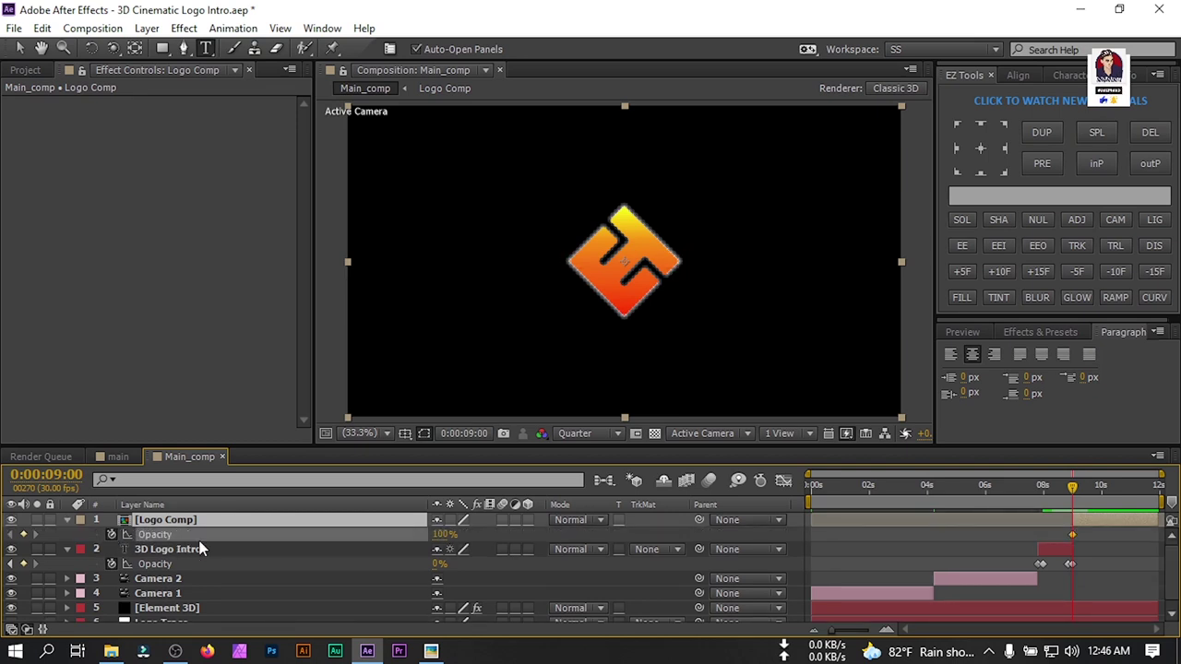
click(445, 534)
text(0)
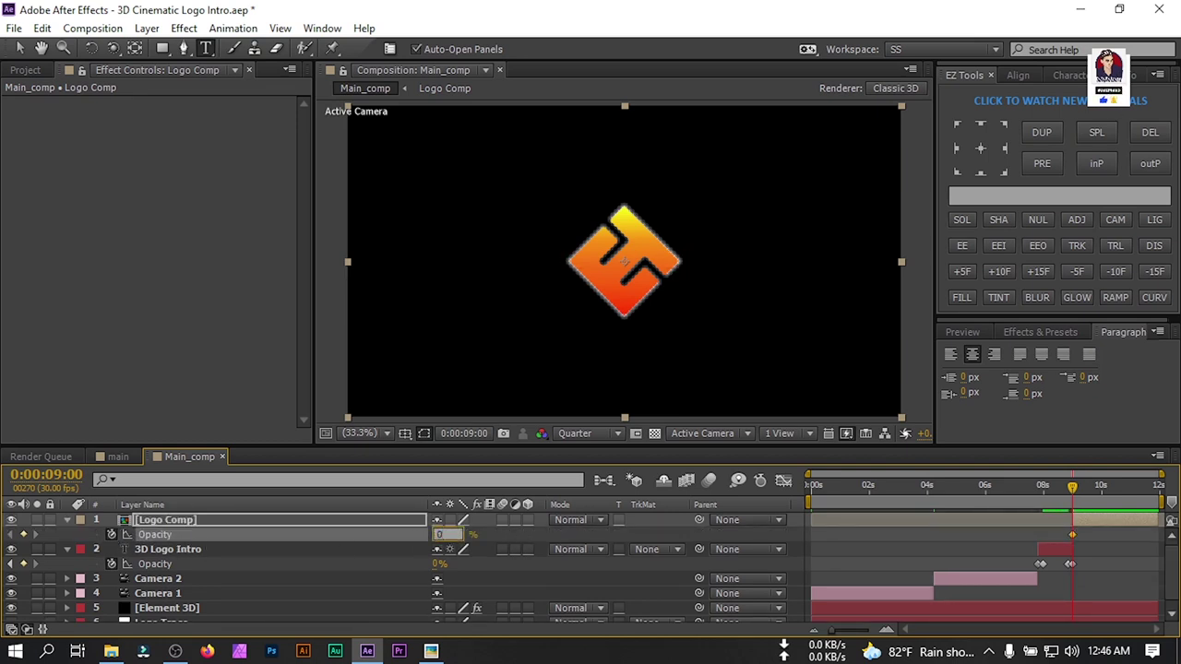
key(Return)
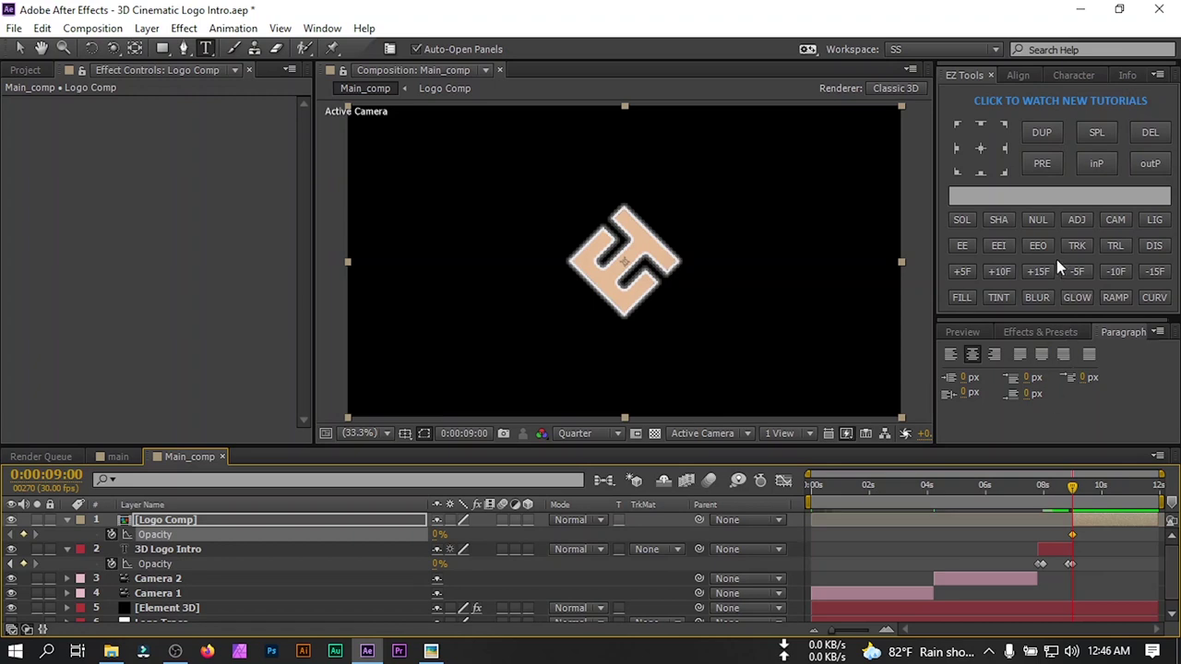
click(966, 277)
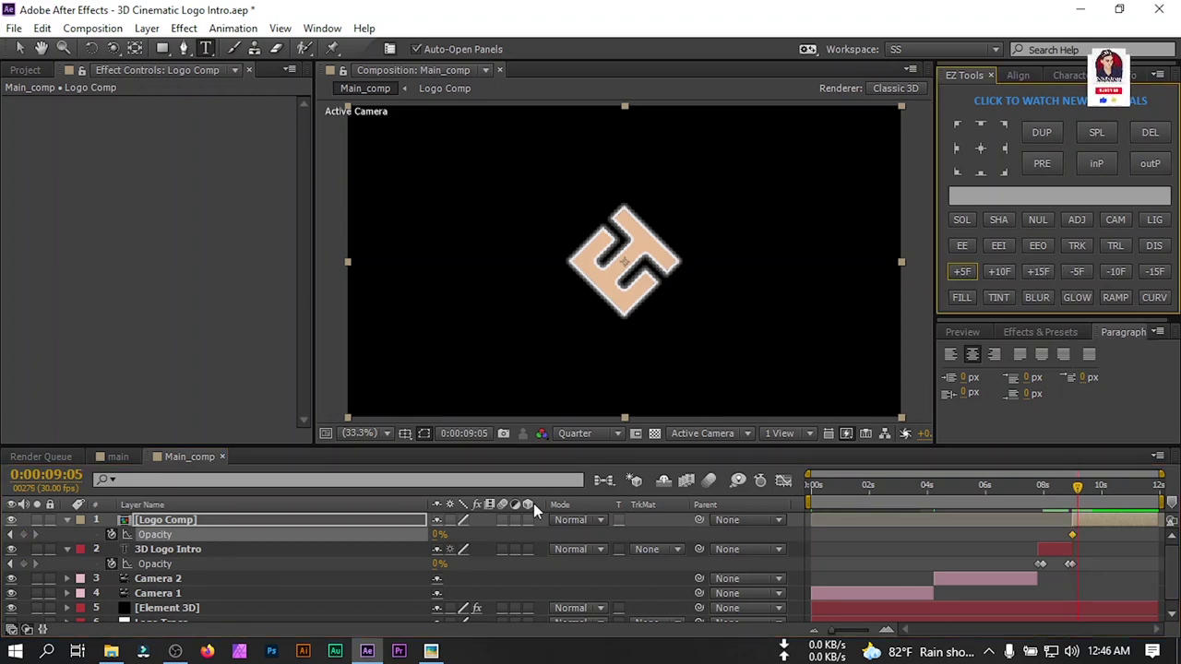
drag(438, 540, 572, 541)
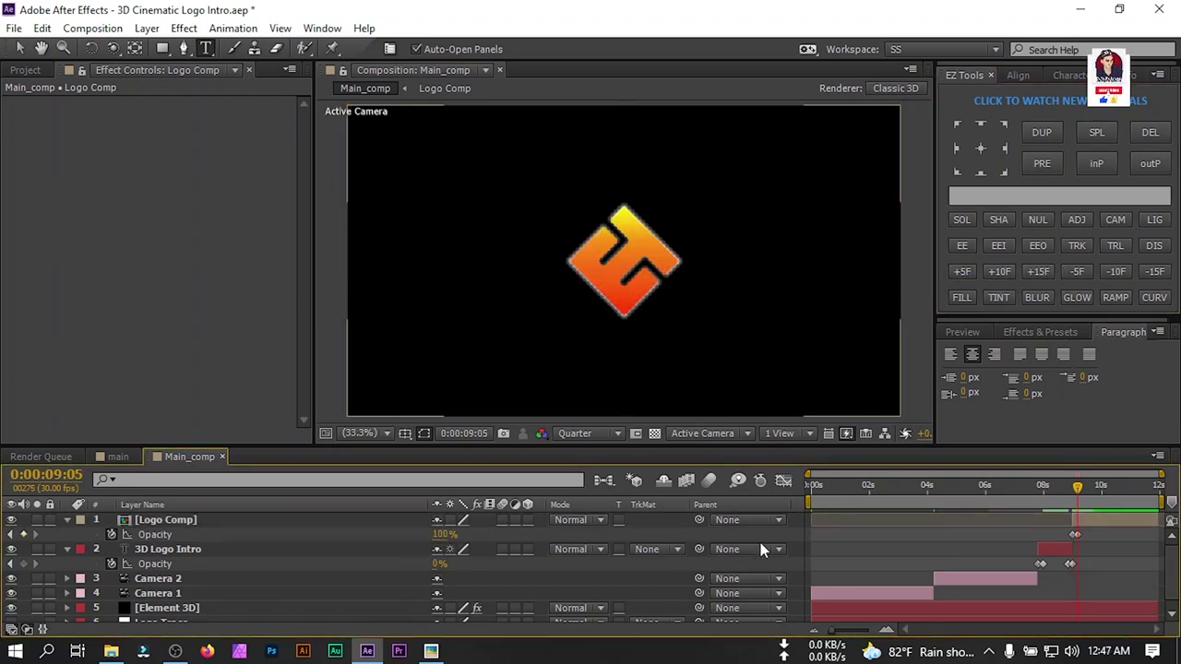
- Fade out the Logo Comp layer by keyframing its Opacity from 100% at 0:00:11:17 to 0% at 0:00:11:28
click(1149, 503)
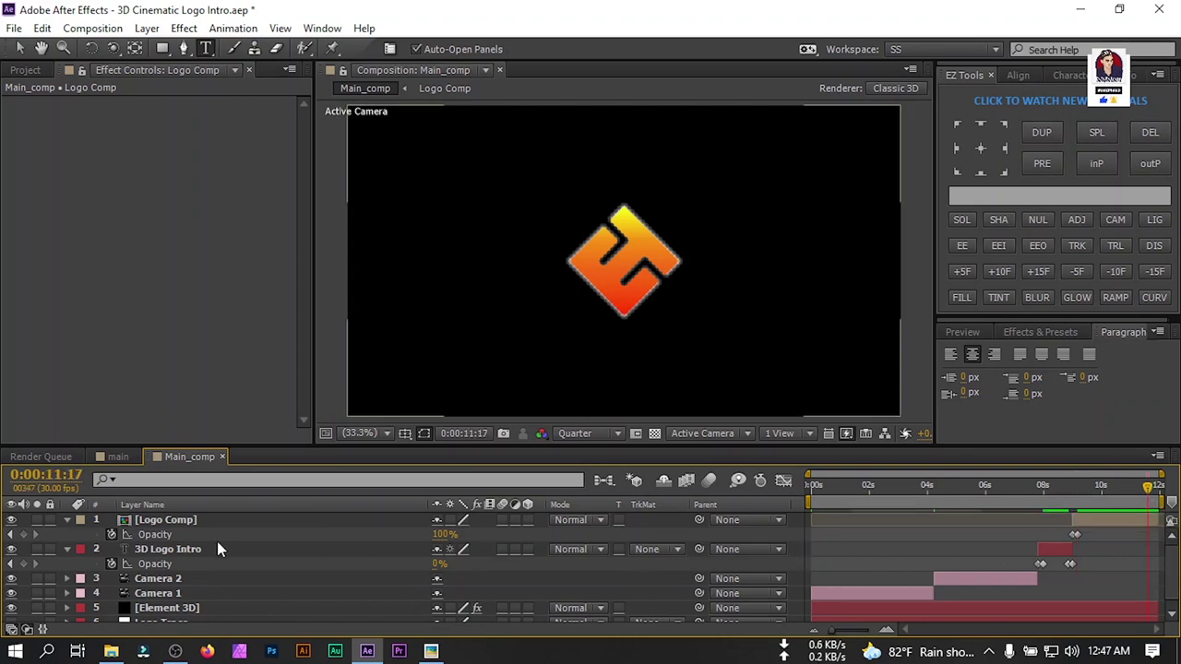
click(23, 535)
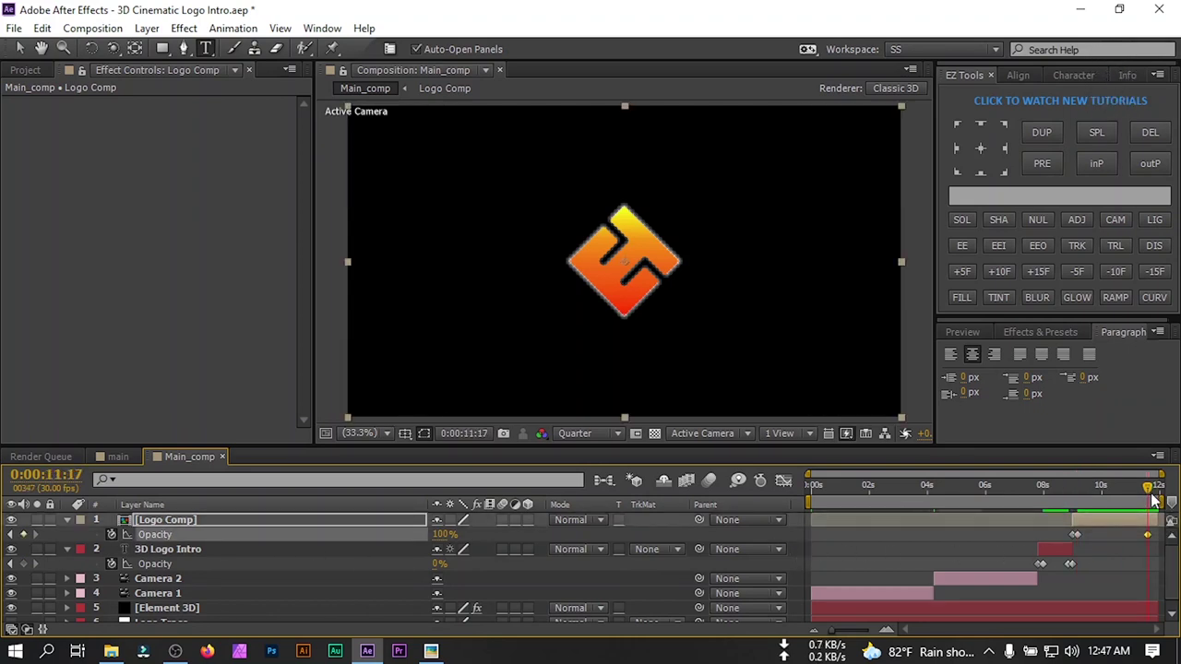
drag(1153, 498, 1168, 493)
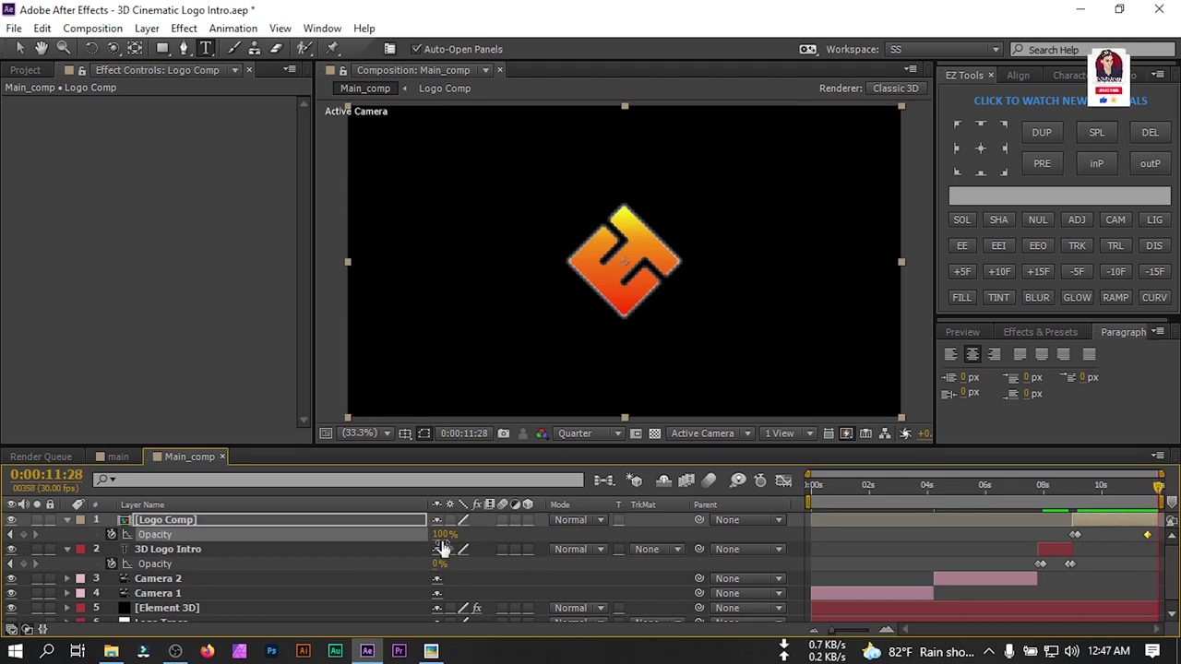
mouse_move(444, 534)
mouse_down()
mouse_move(424, 536)
mouse_move(461, 535)
mouse_up()
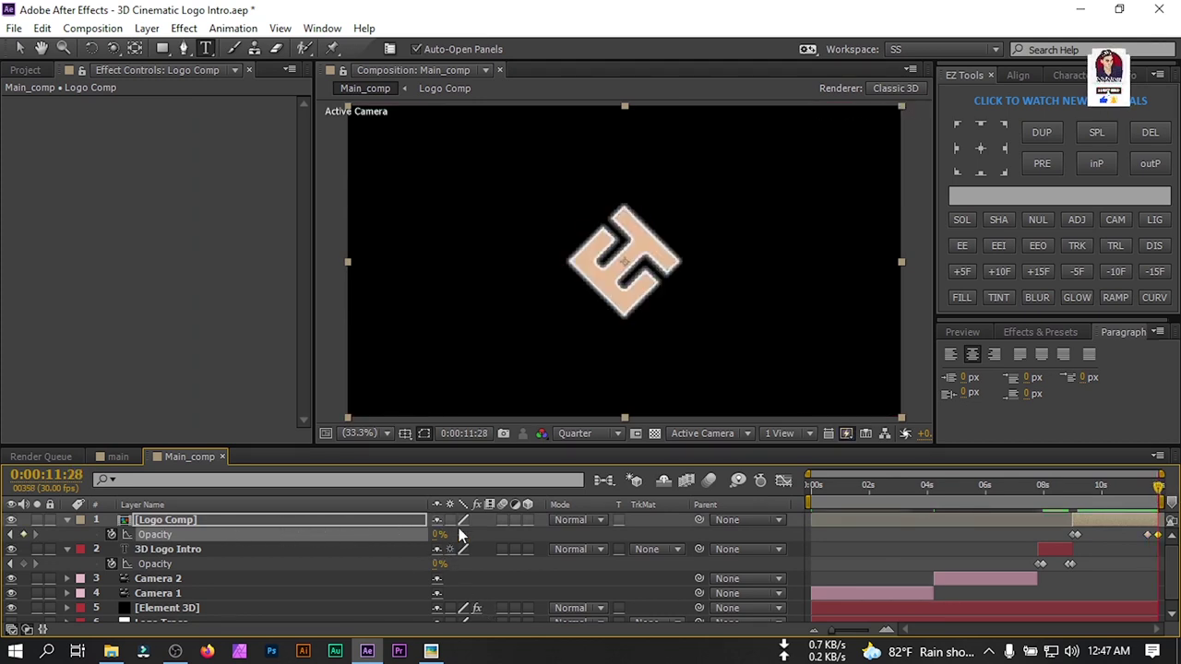
- Trim the Element 3D layer to end at 0:00:07:23, together with Camera 2
drag(1159, 497, 1029, 503)
scroll(999, 590, down, 1)
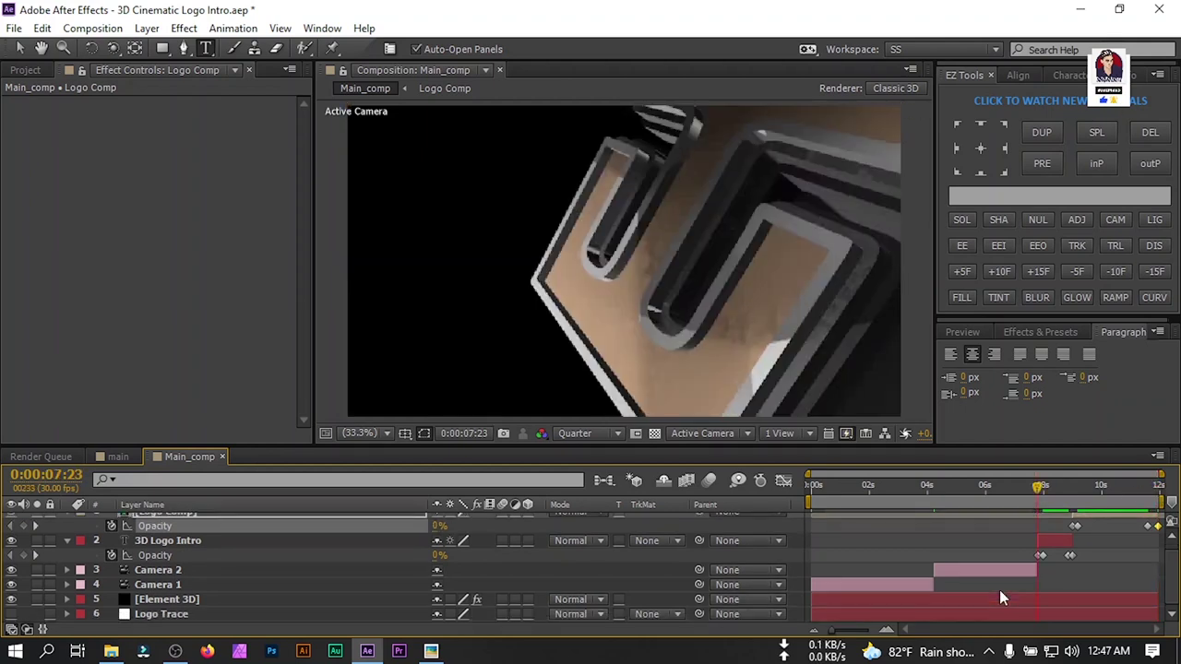
click(167, 600)
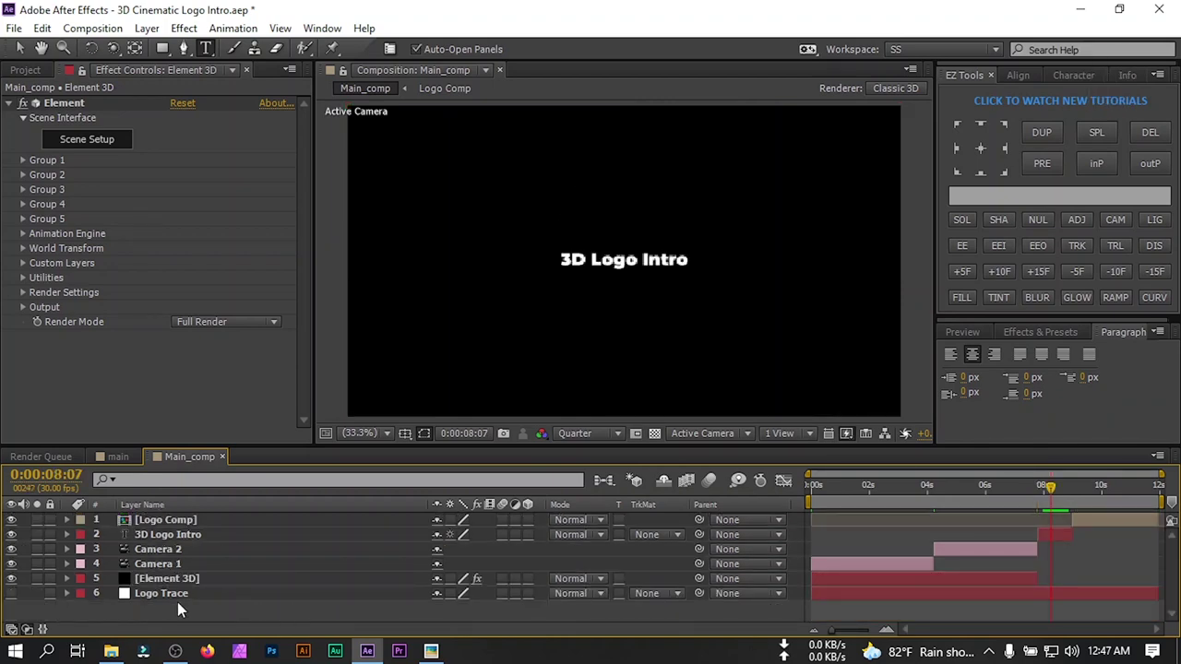
- Pre-compose all layers of Main_comp into a new composition named 3D Logo
drag(177, 602, 183, 515)
right_click(163, 524)
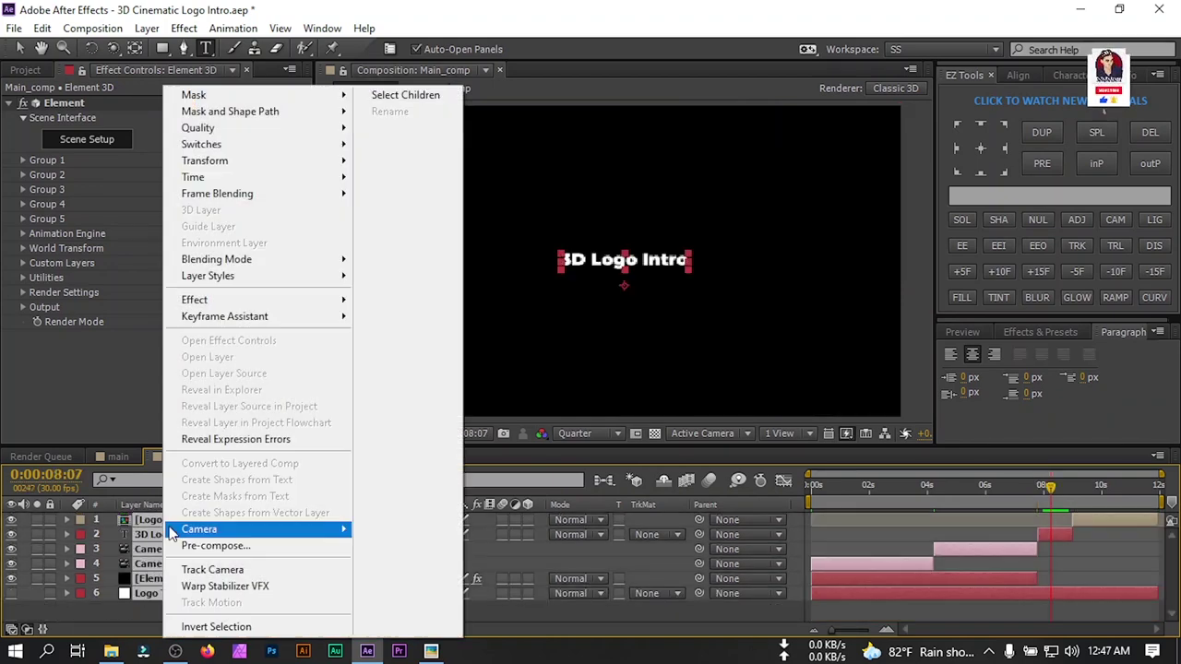
click(214, 547)
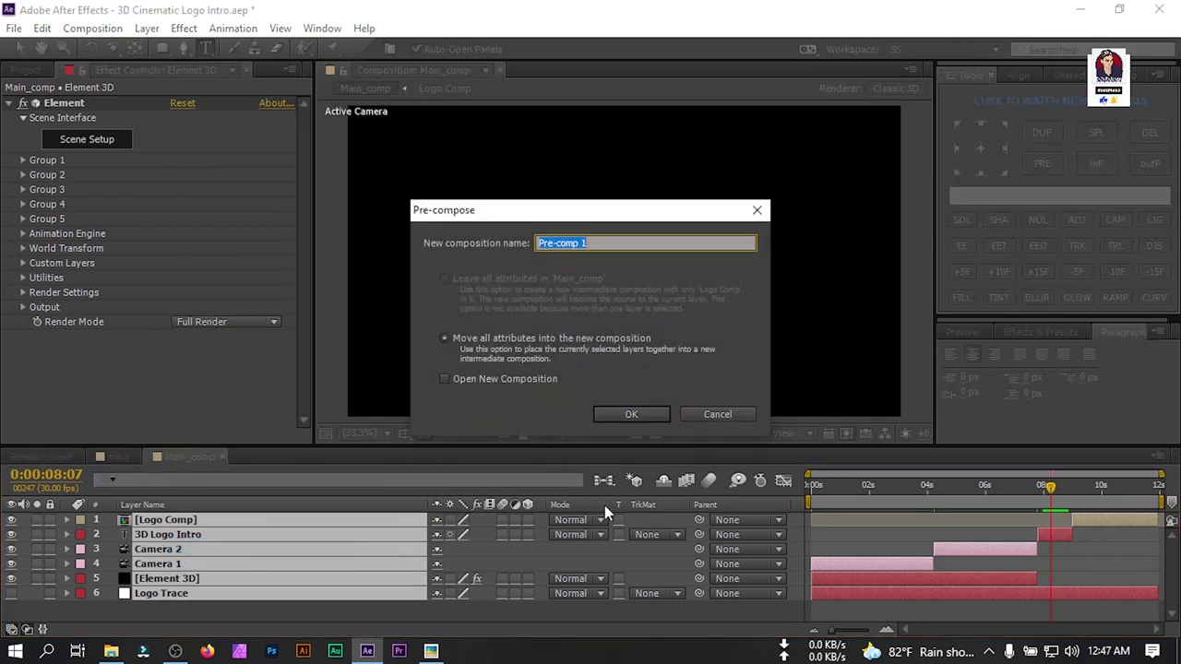
text(3D Logo)
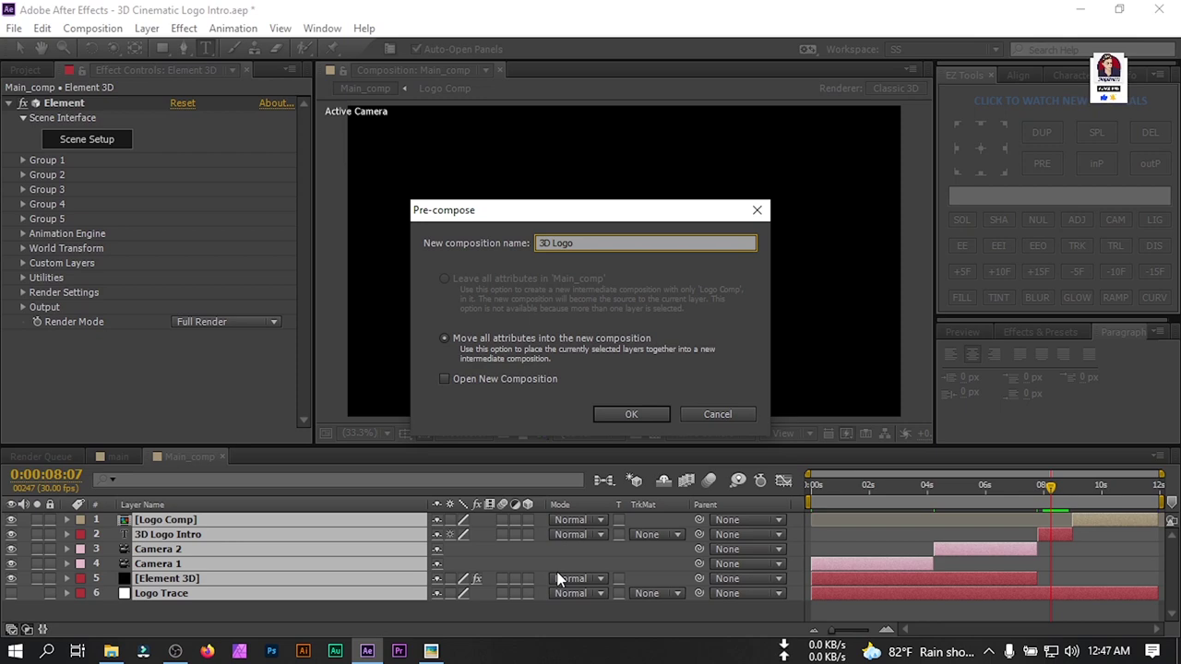
click(647, 416)
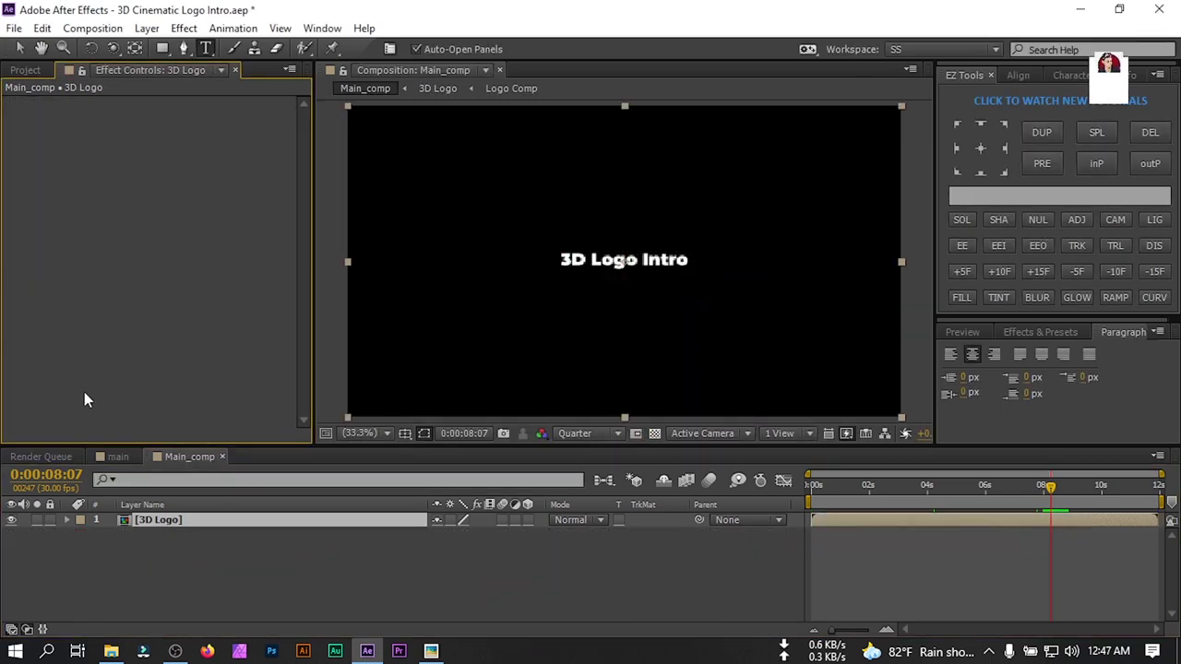
click(25, 70)
click(118, 322)
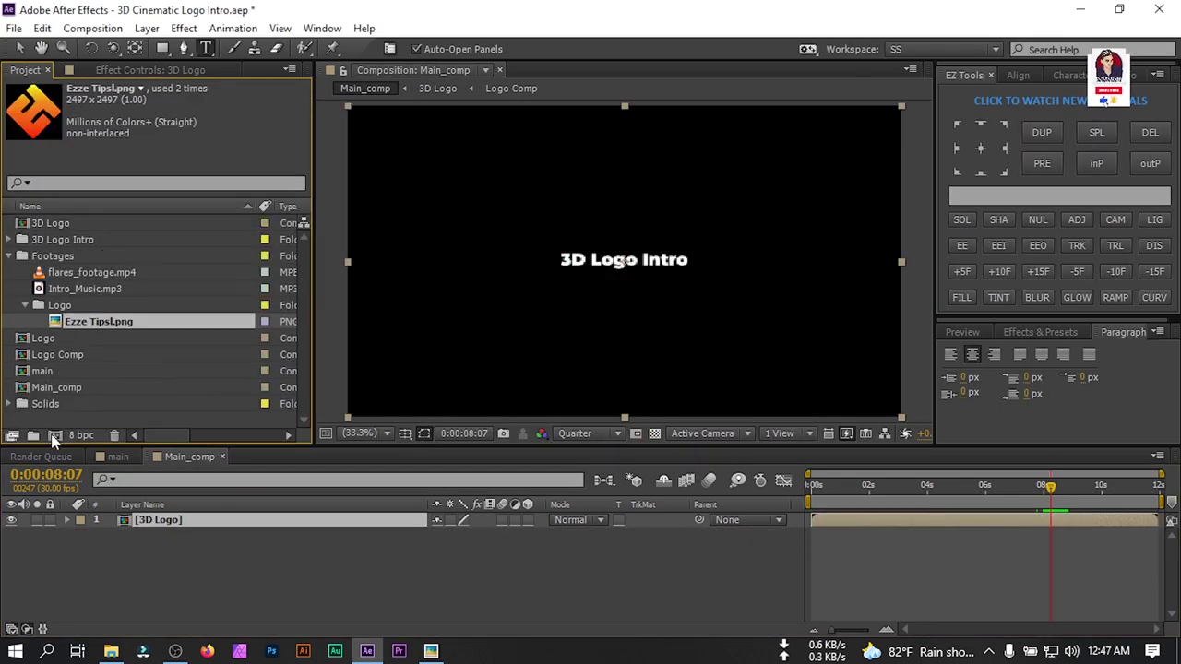
click(54, 435)
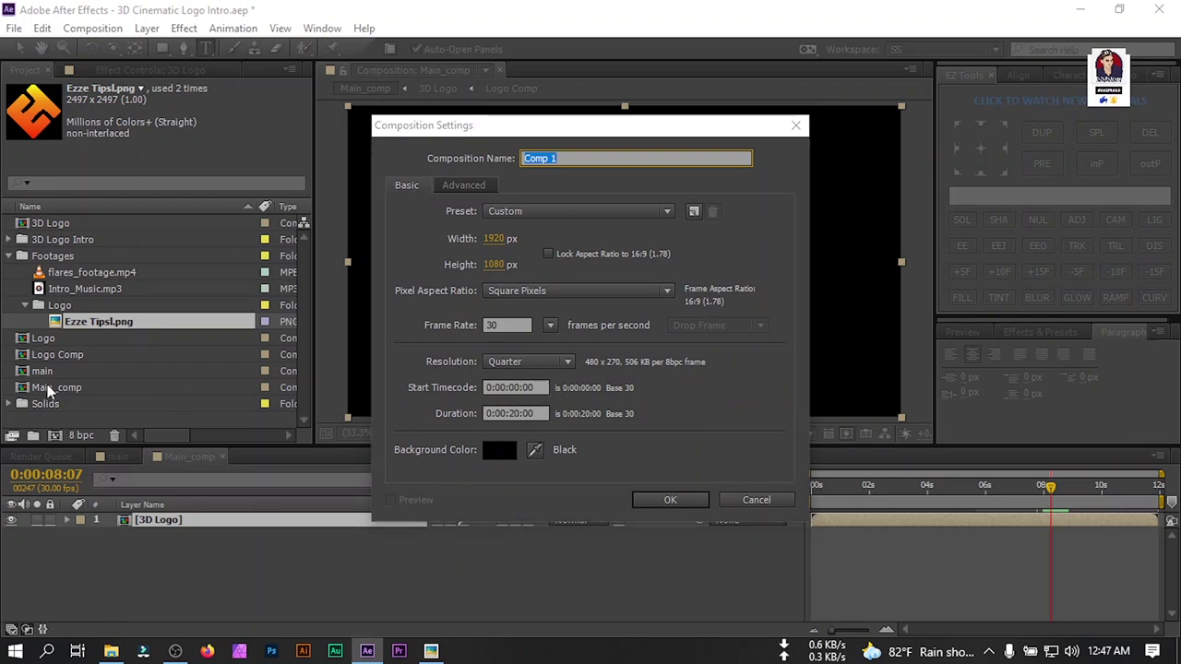
click(756, 500)
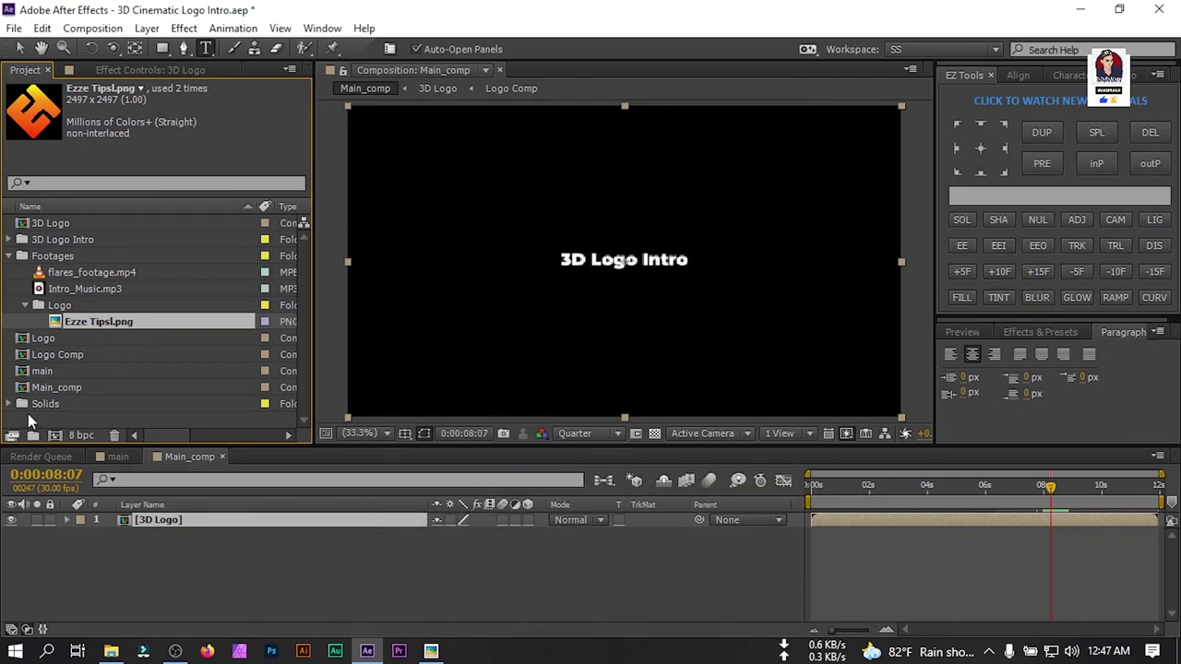
- Create a new composition named Render and add Main_comp to it as a layer
click(28, 414)
click(55, 435)
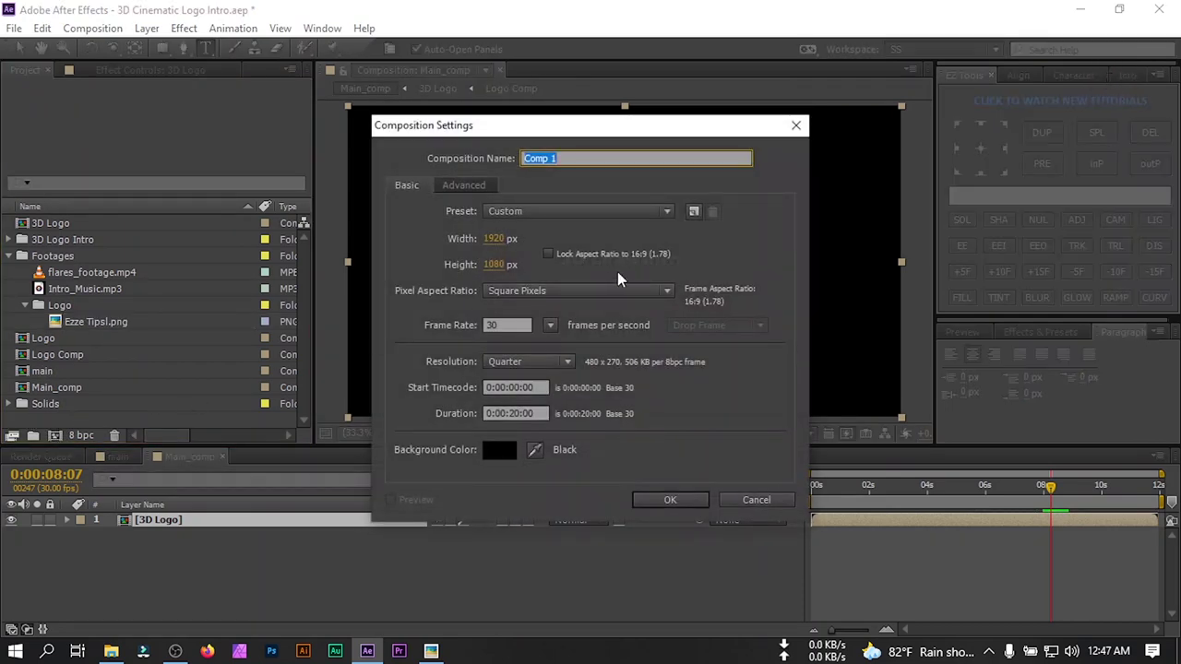
text(Render)
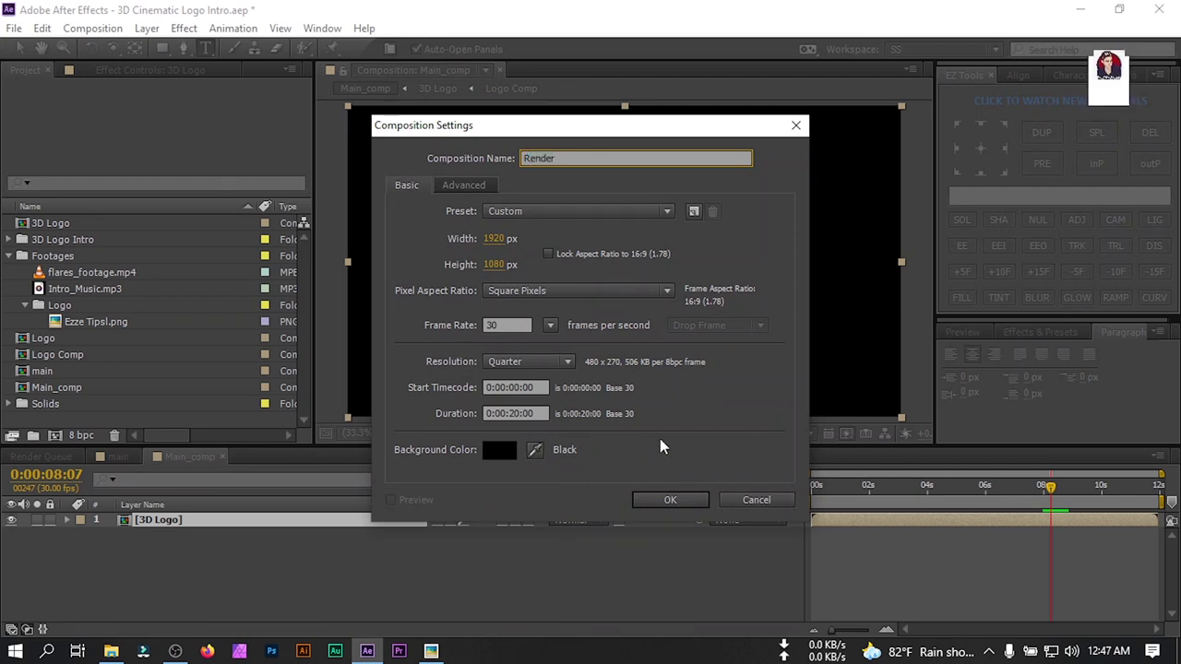
click(671, 500)
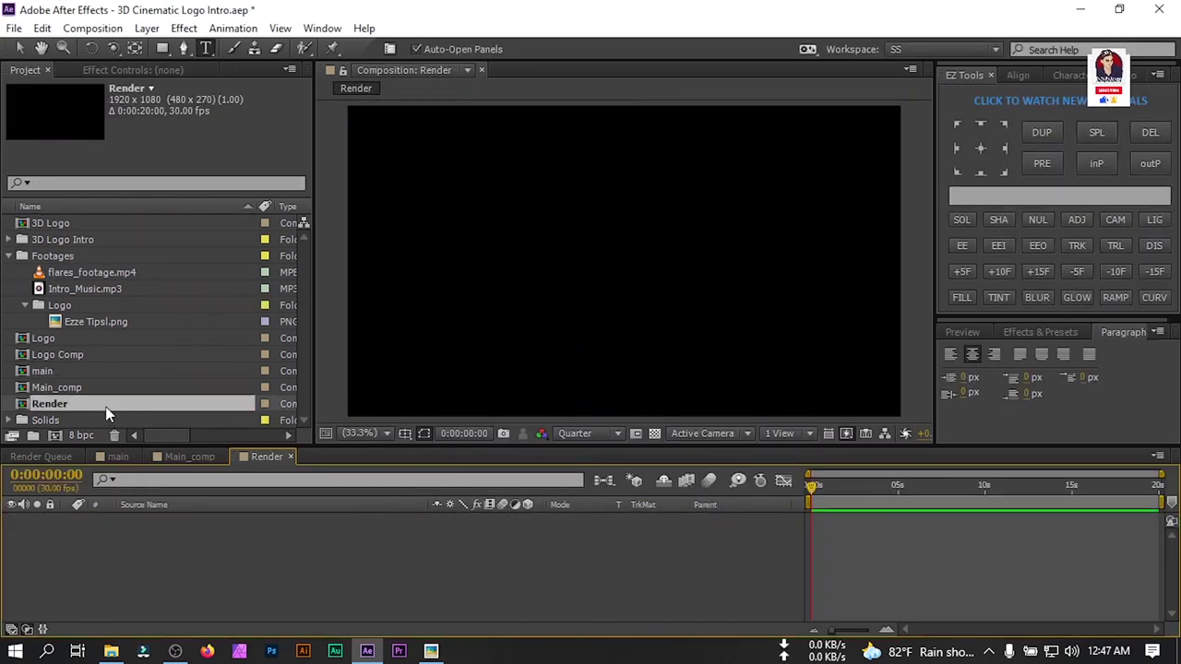
click(43, 388)
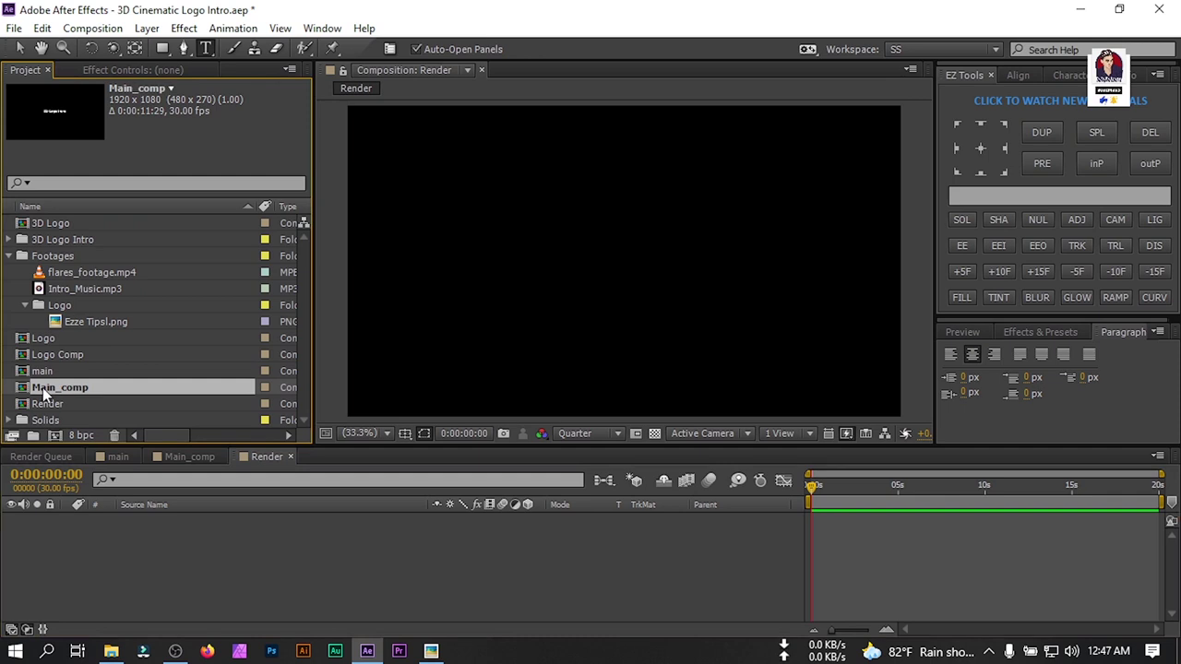
drag(42, 388, 160, 541)
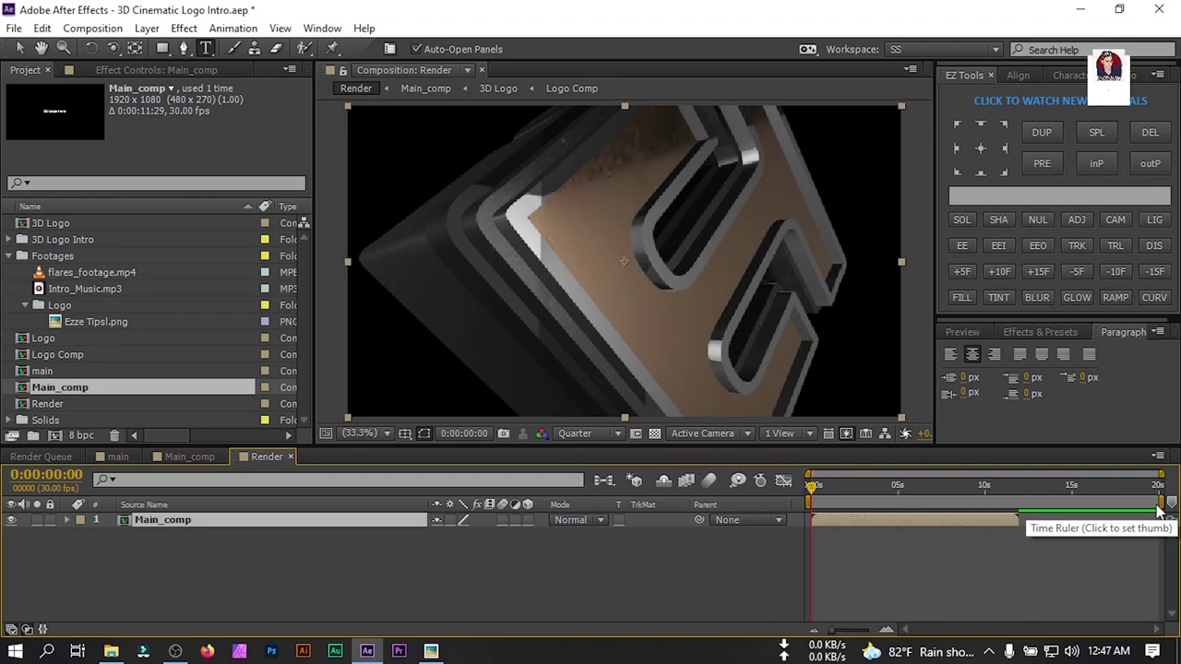
- Trim the Render composition to a work area that ends with the Main_comp layer at 0:00:11:28
click(1024, 502)
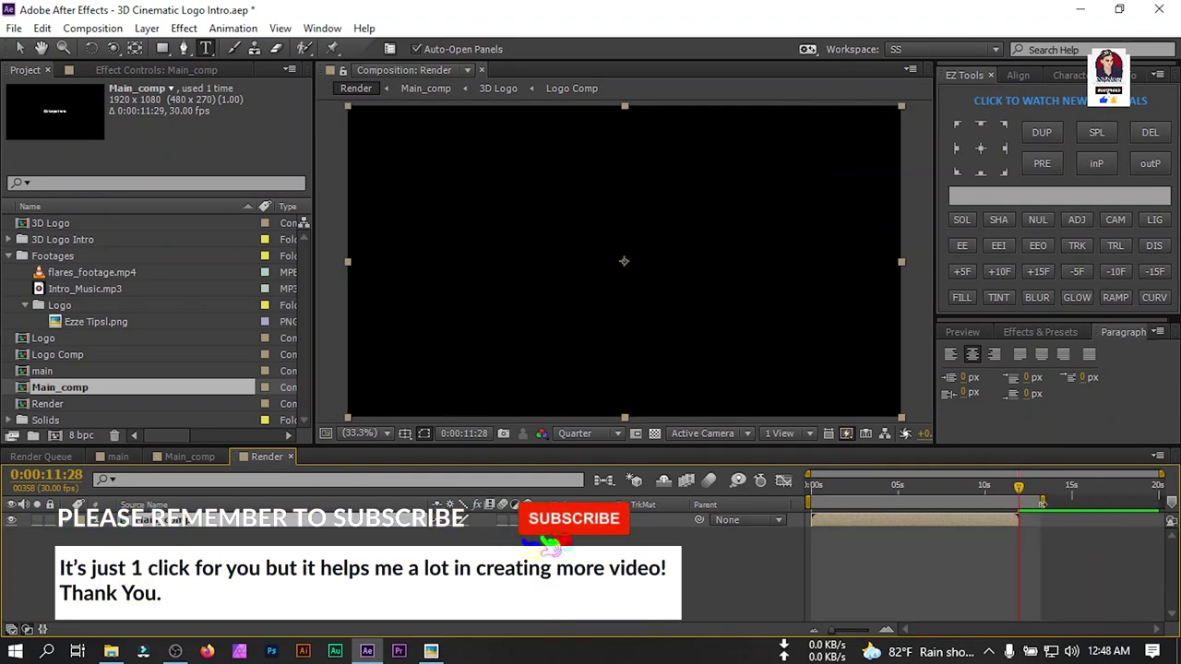
right_click(1013, 510)
click(1038, 556)
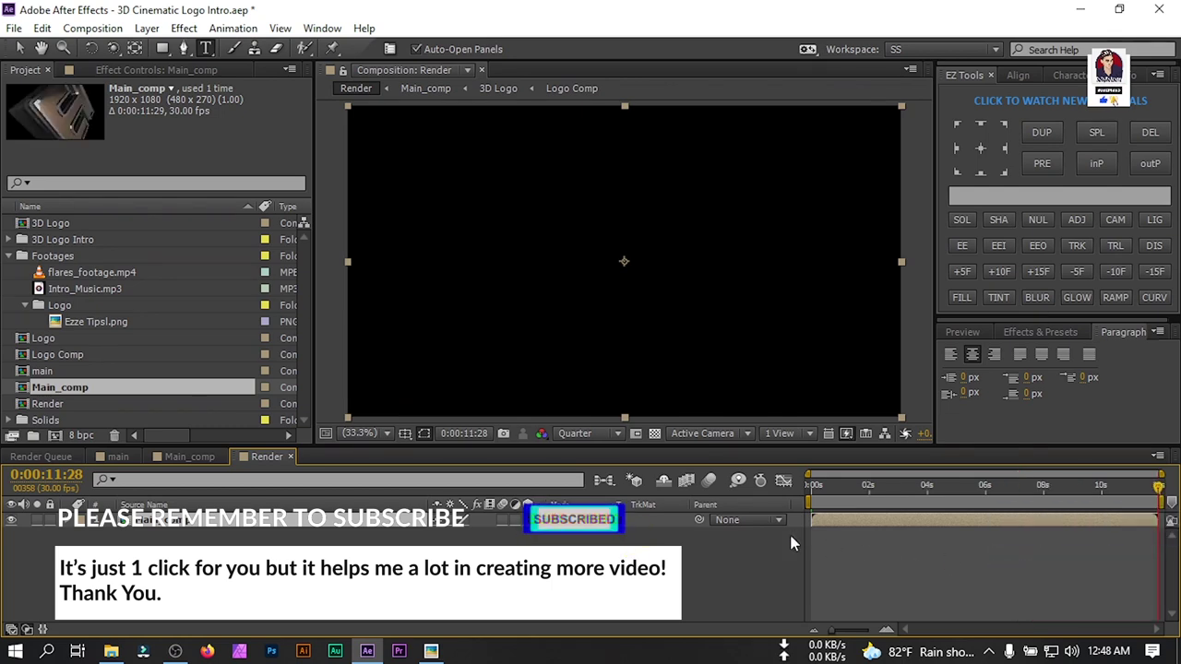
- Create a black comp-size solid named Background and place it below the Main_comp layer
right_click(296, 561)
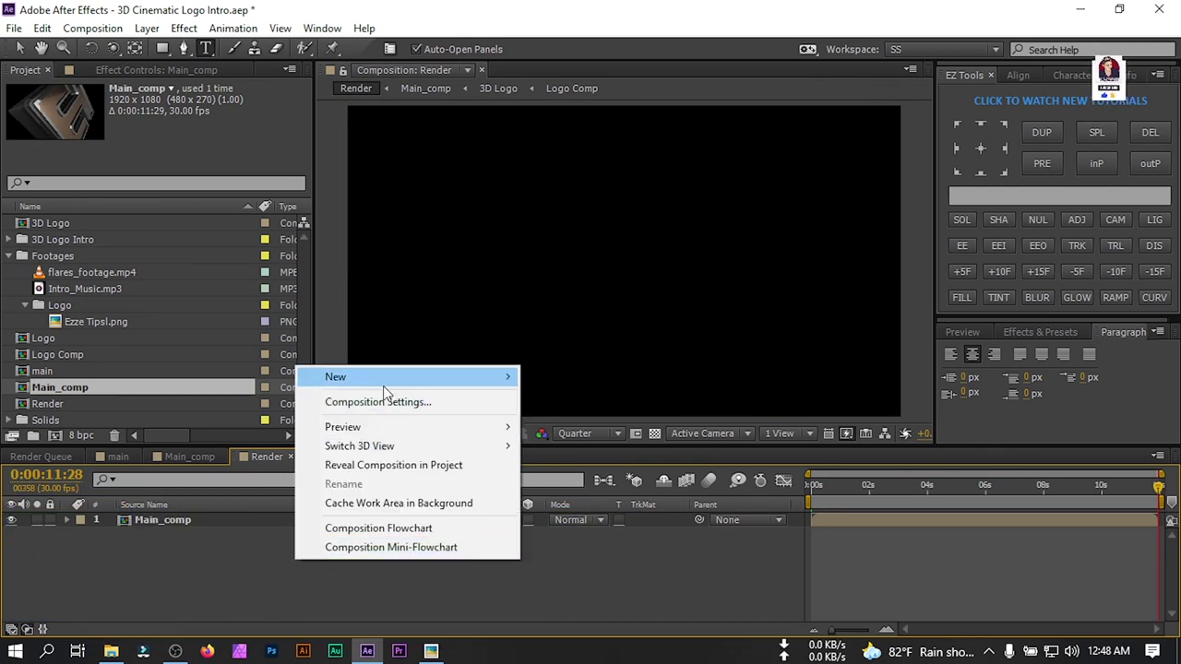
mouse_move(383, 386)
click(588, 430)
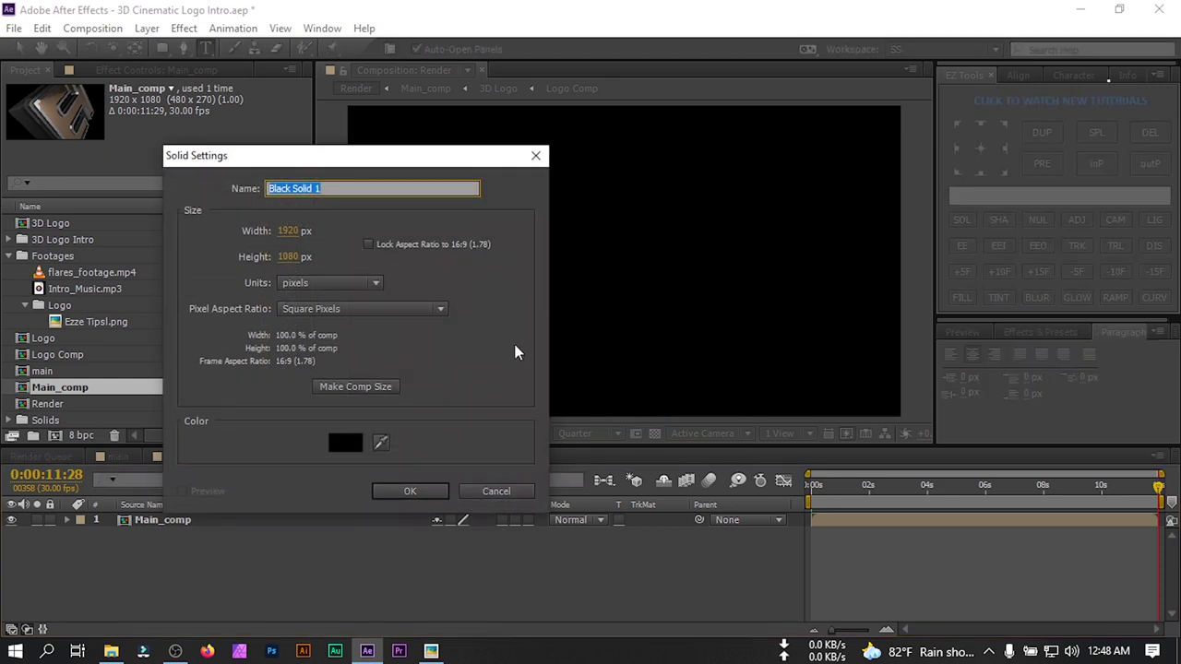
text(Background)
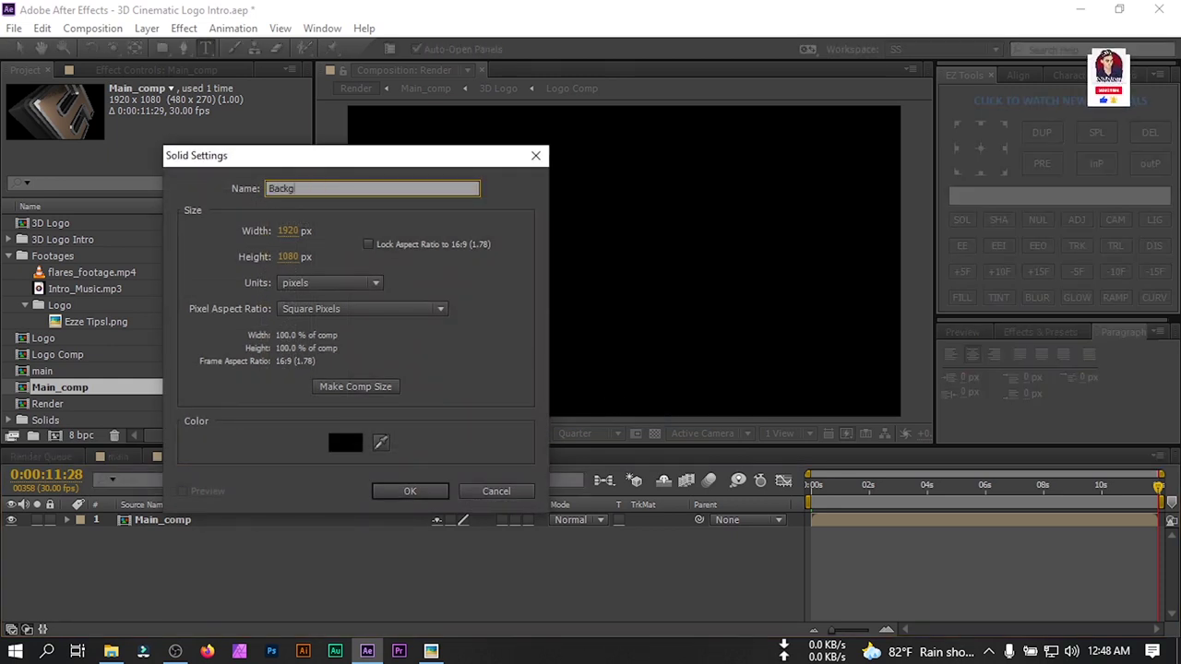
click(410, 491)
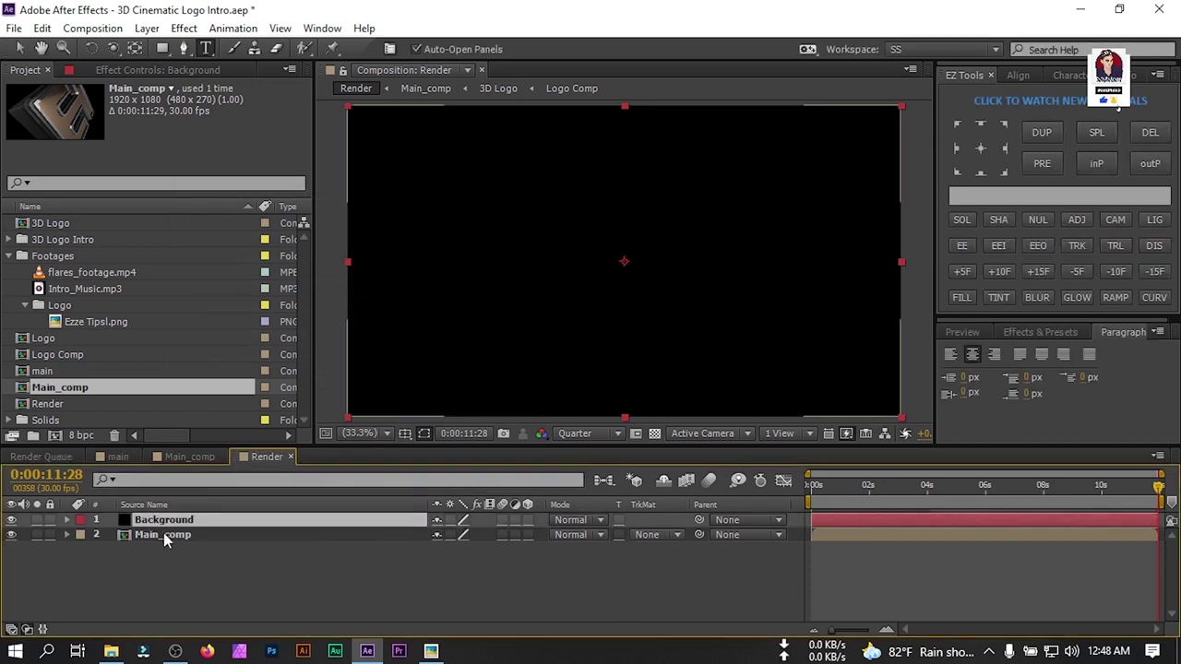
drag(164, 532, 344, 582)
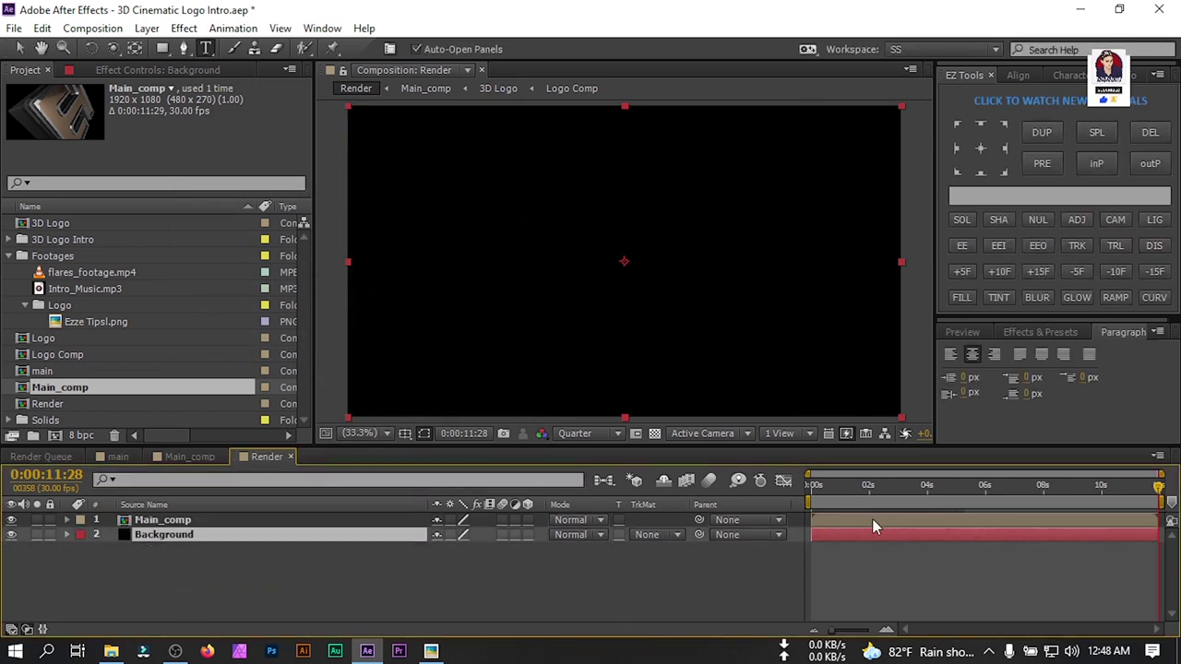
- Apply the Gradient Ramp effect to the Background layer, with the playhead at 0:00:01:01
click(842, 499)
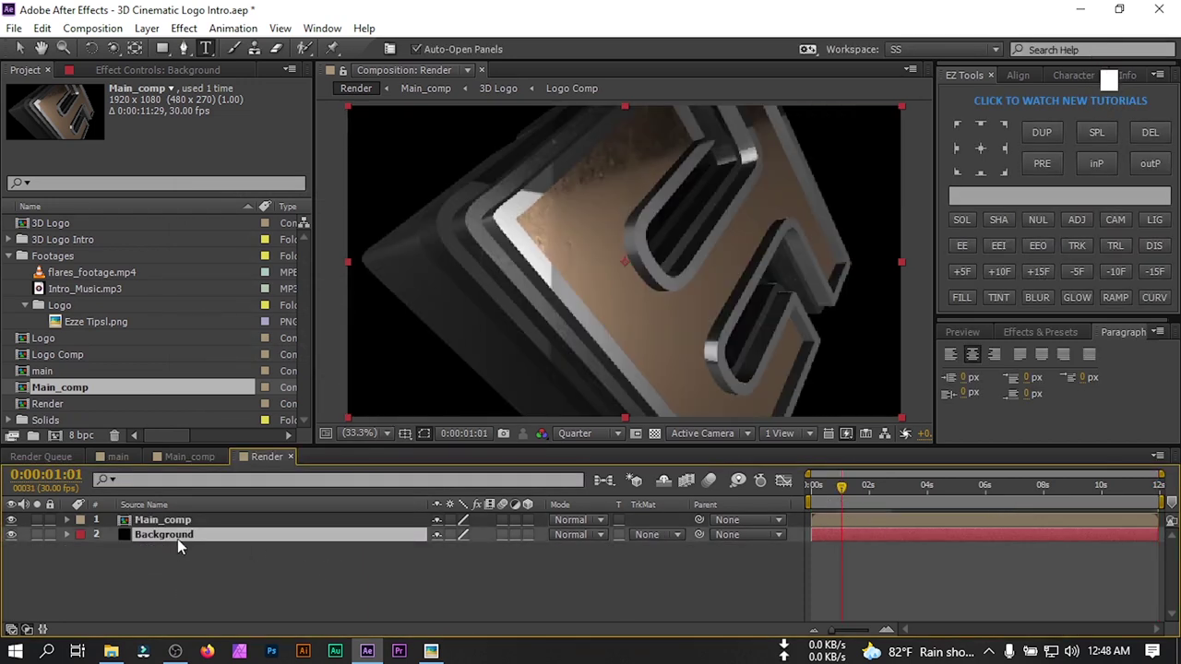
key(ctrl+space)
text(gre)
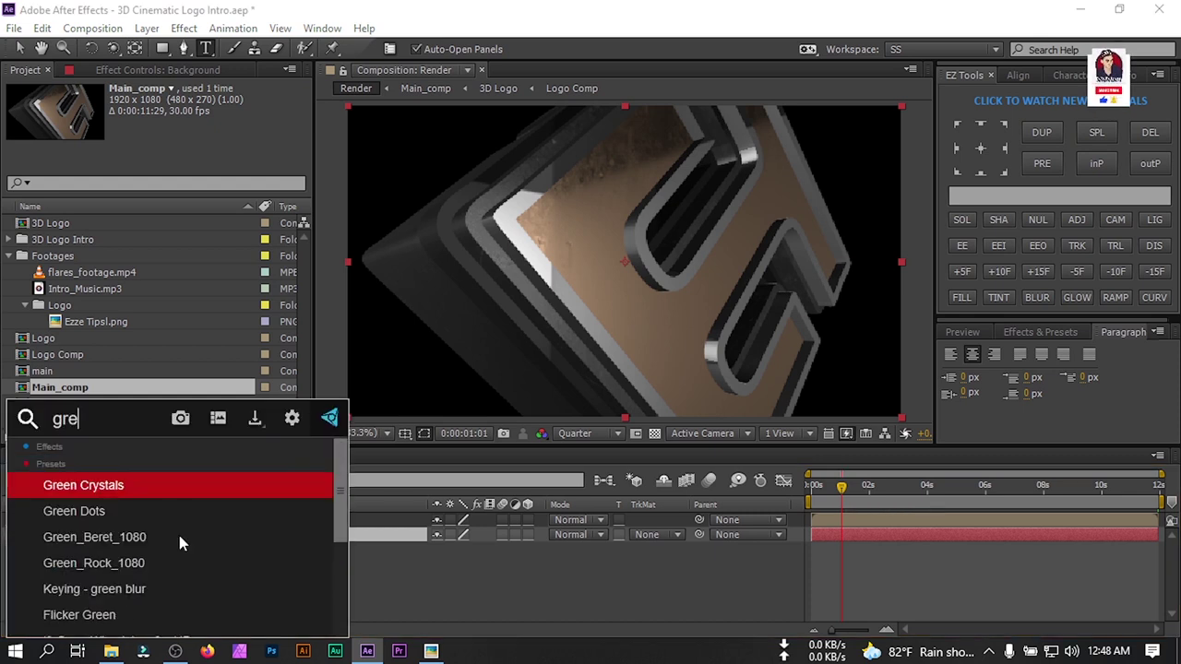
key(BackSpace)
click(113, 468)
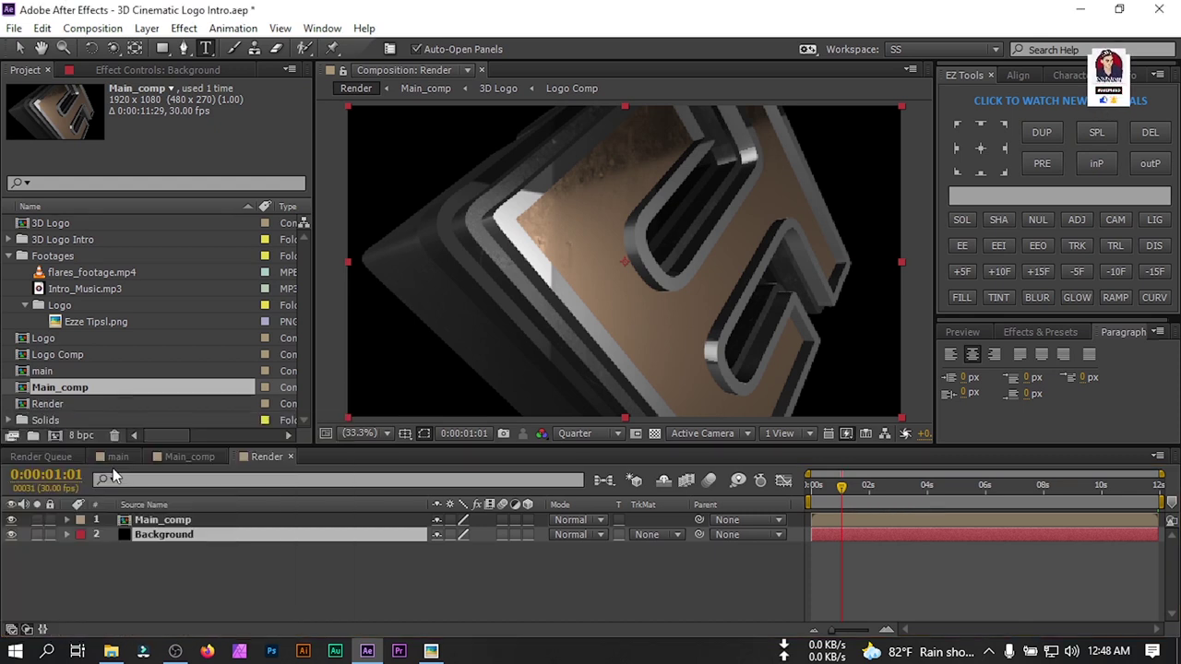
- Set the Gradient Ramp's start color to dark navy blue 04061D
click(178, 135)
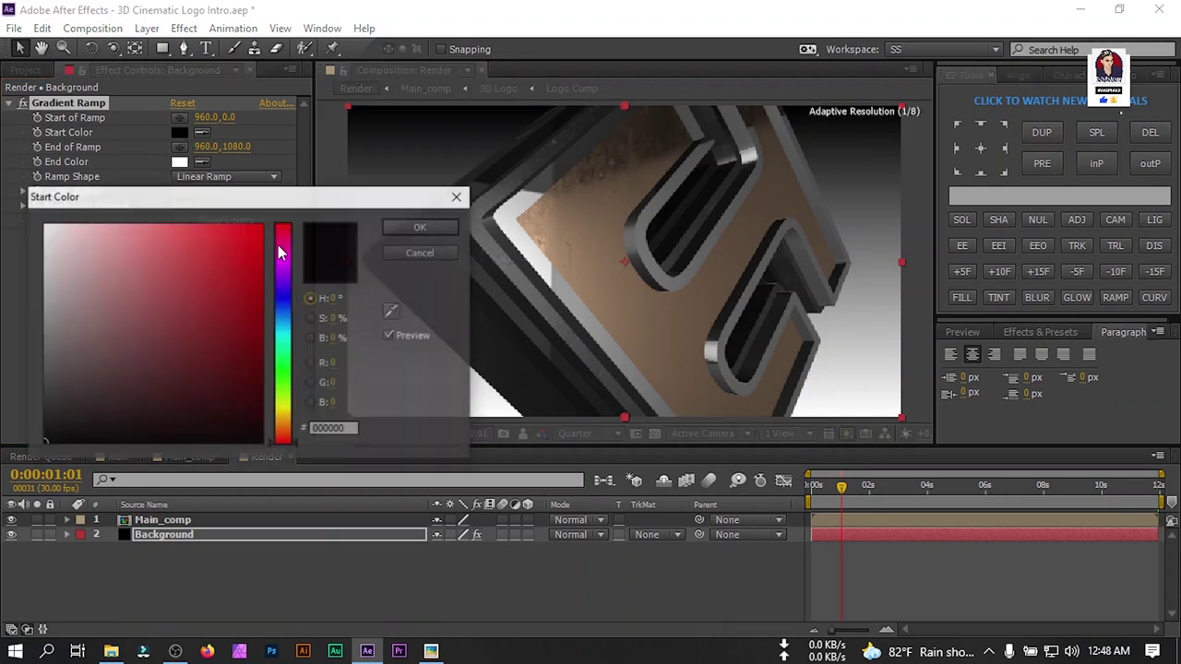
drag(283, 358, 284, 302)
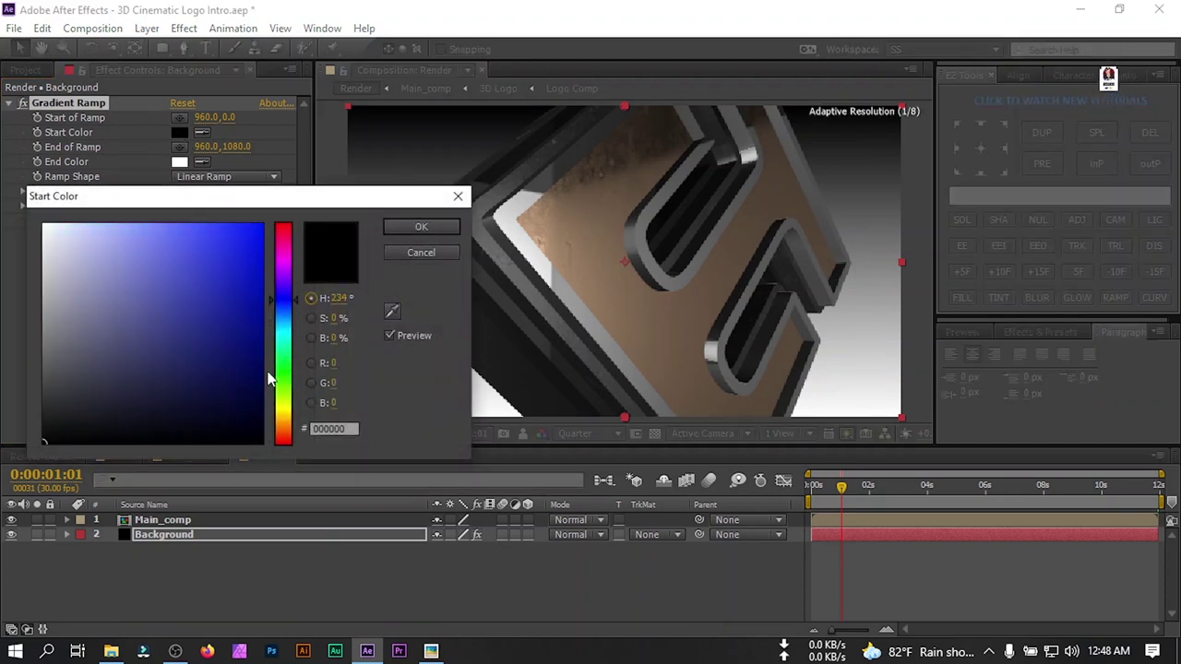
drag(258, 392, 238, 417)
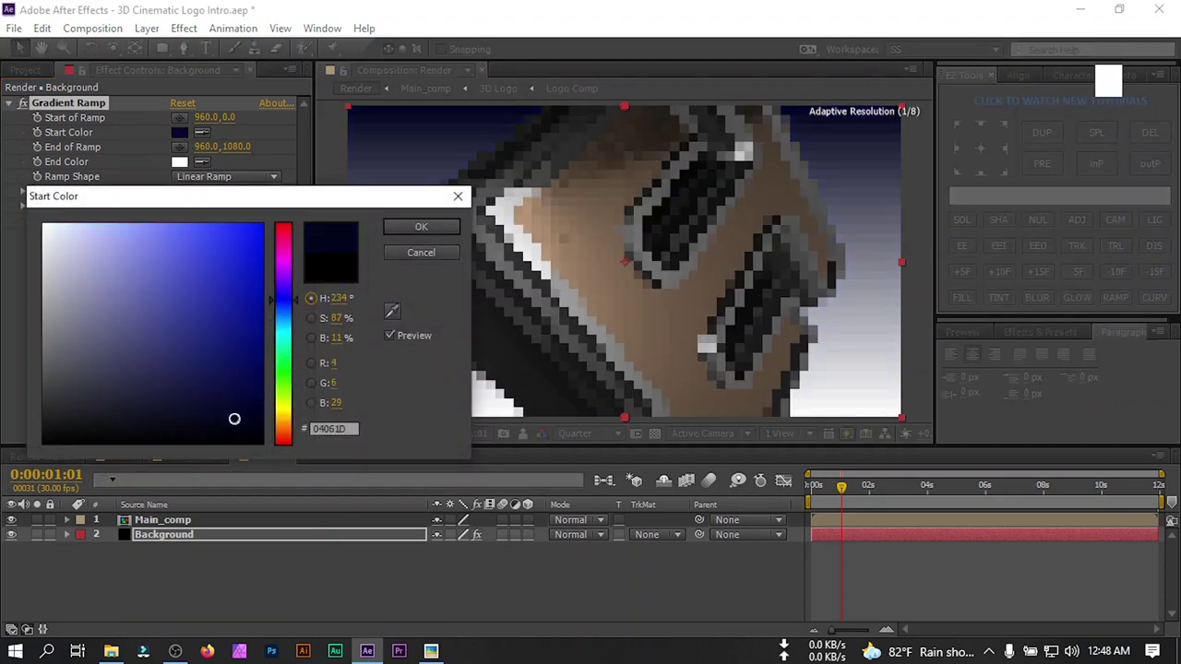
click(417, 227)
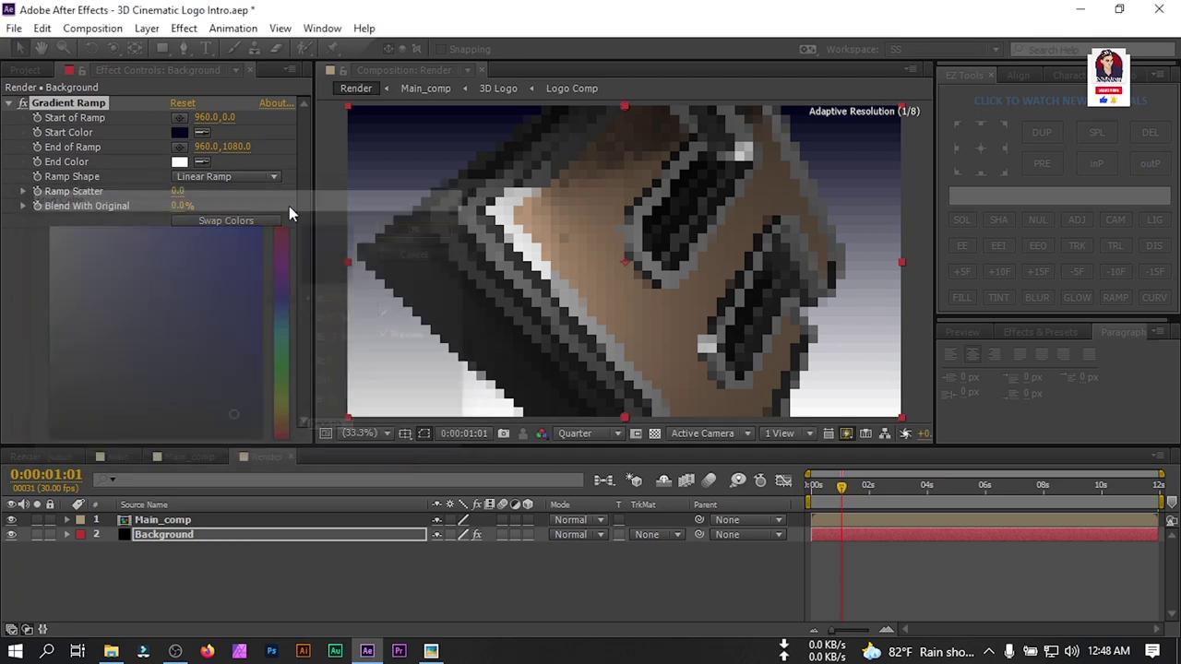
- Set the Gradient Ramp's end color to black 000000 and its shape to Radial Ramp
click(179, 162)
drag(116, 390, 43, 443)
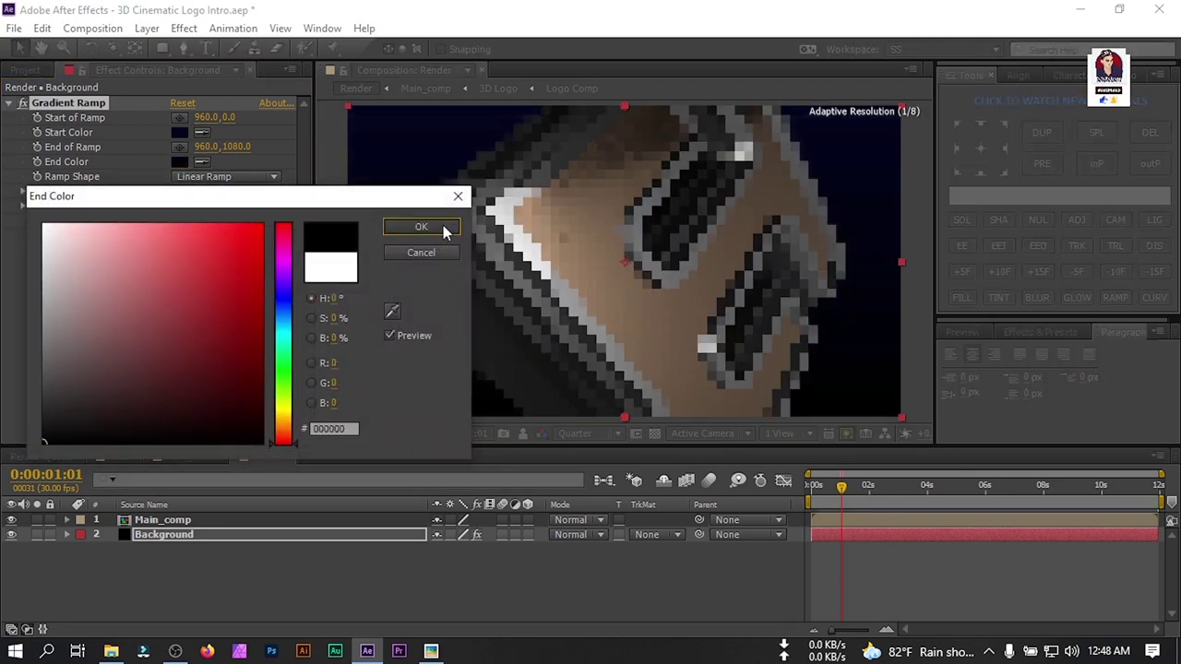
click(443, 226)
click(216, 178)
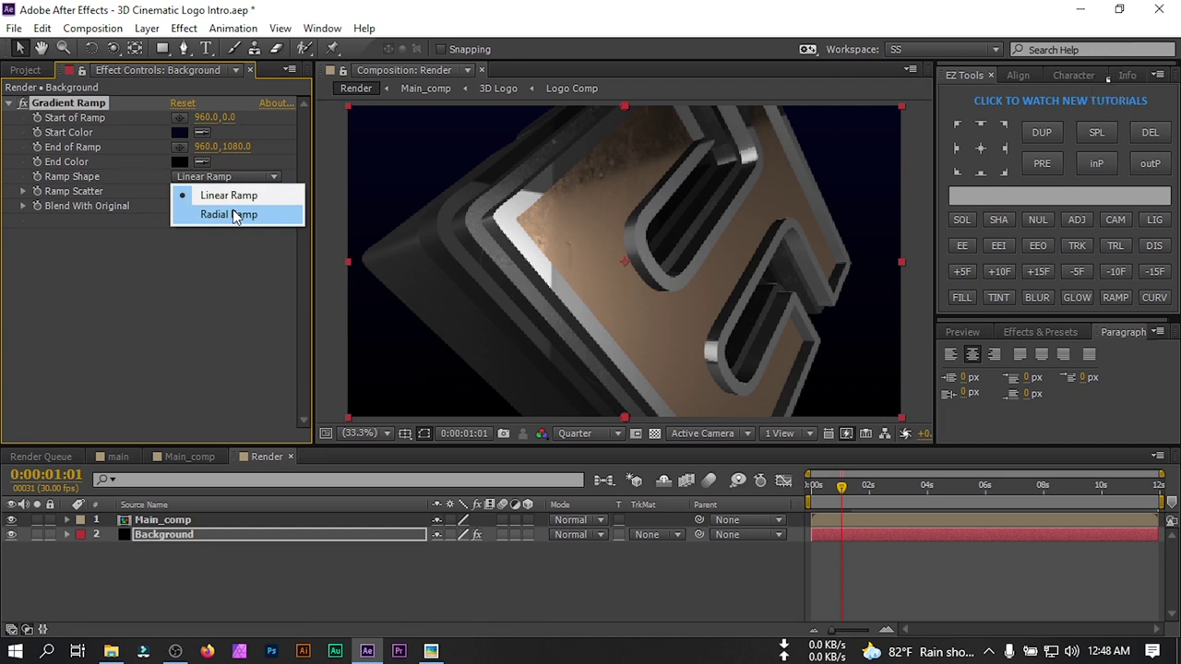
click(233, 214)
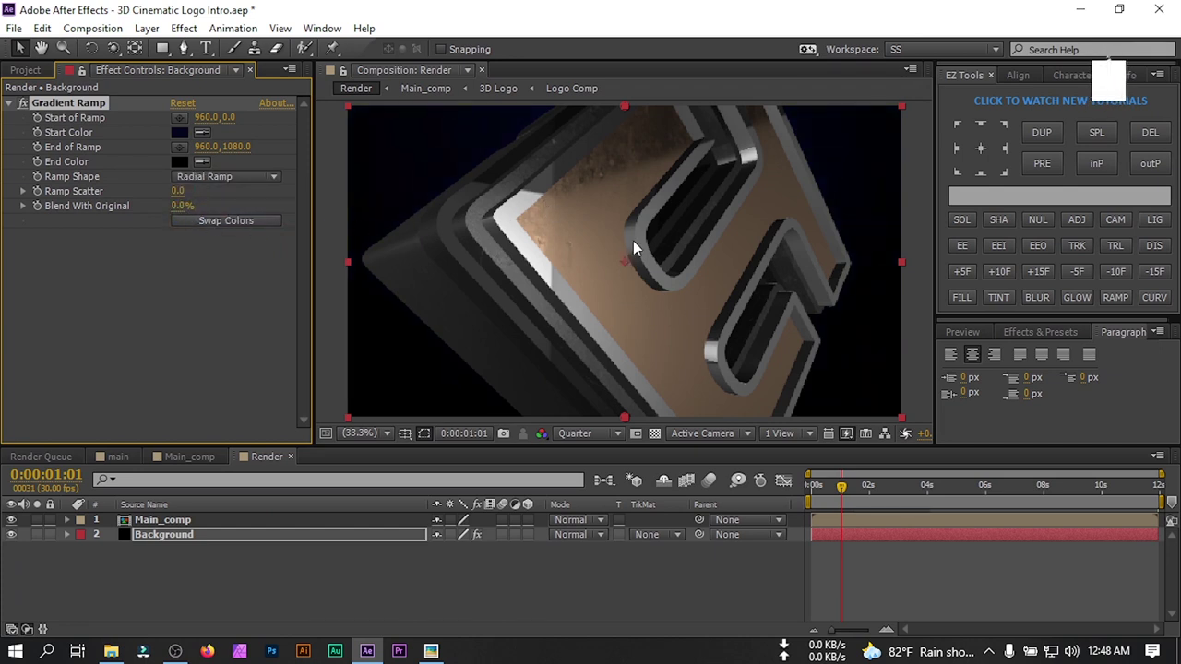
- Move the radial ramp's start point to about 78, -12 and its end point far outside the frame's right edge
scroll(633, 240, down, 2)
drag(598, 190, 496, 182)
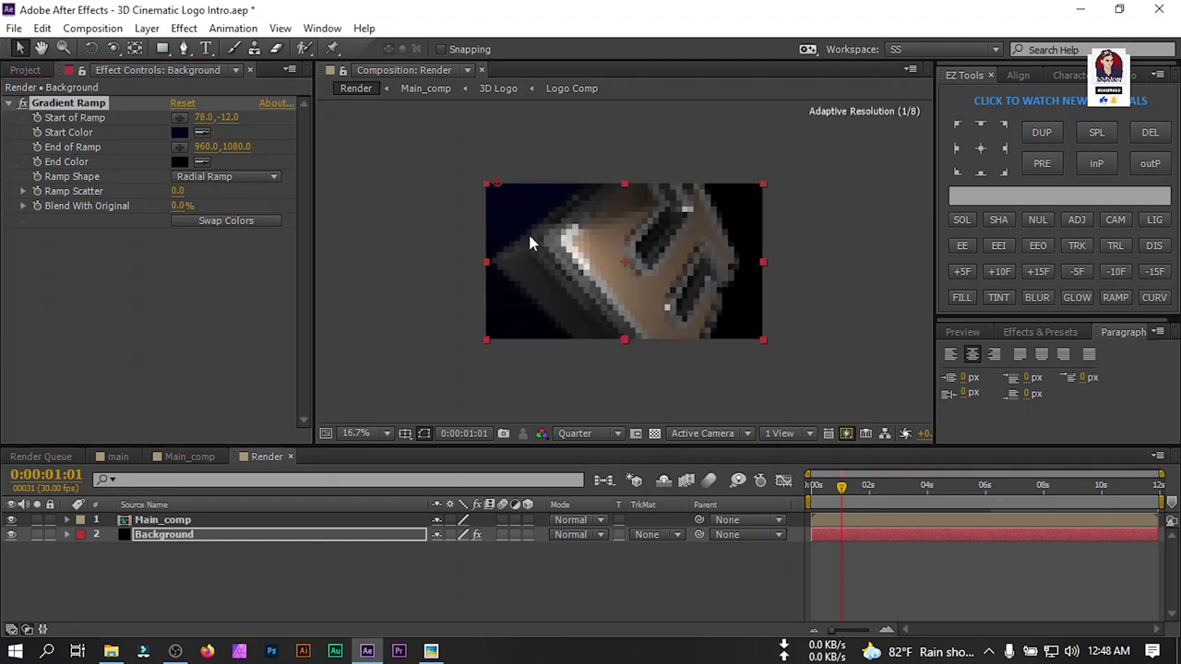
drag(690, 346, 1056, 341)
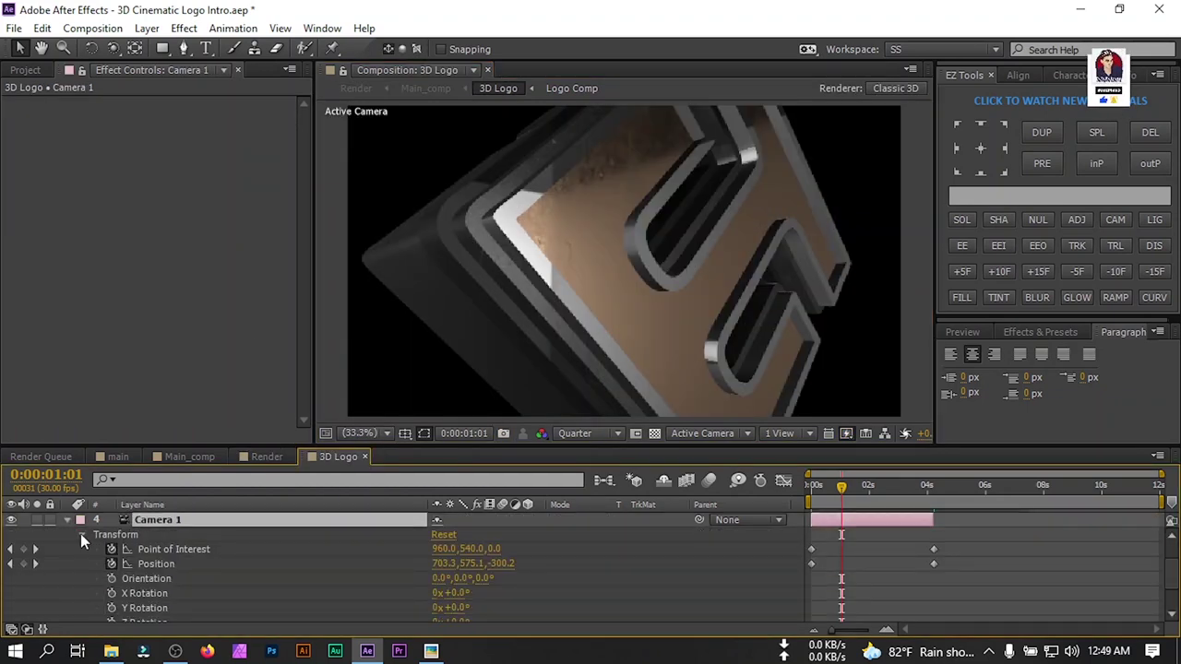
- Turn on depth of field for Camera 1 in the 3D Logo composition and set its Blur Level to 250%
click(82, 537)
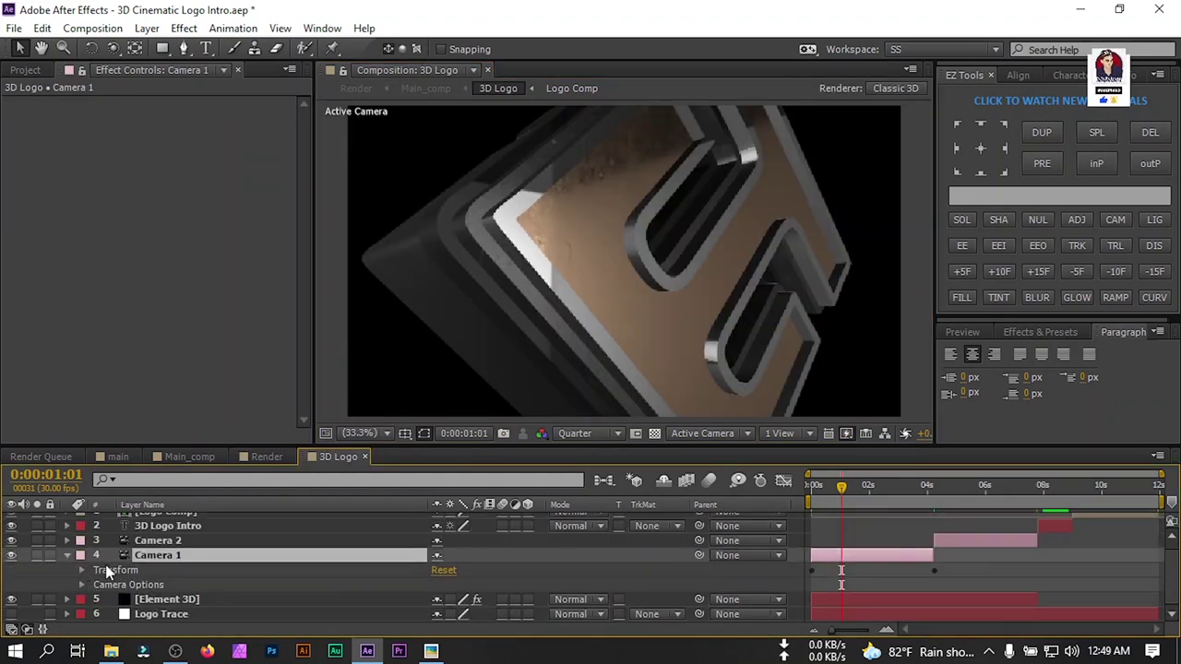
click(82, 585)
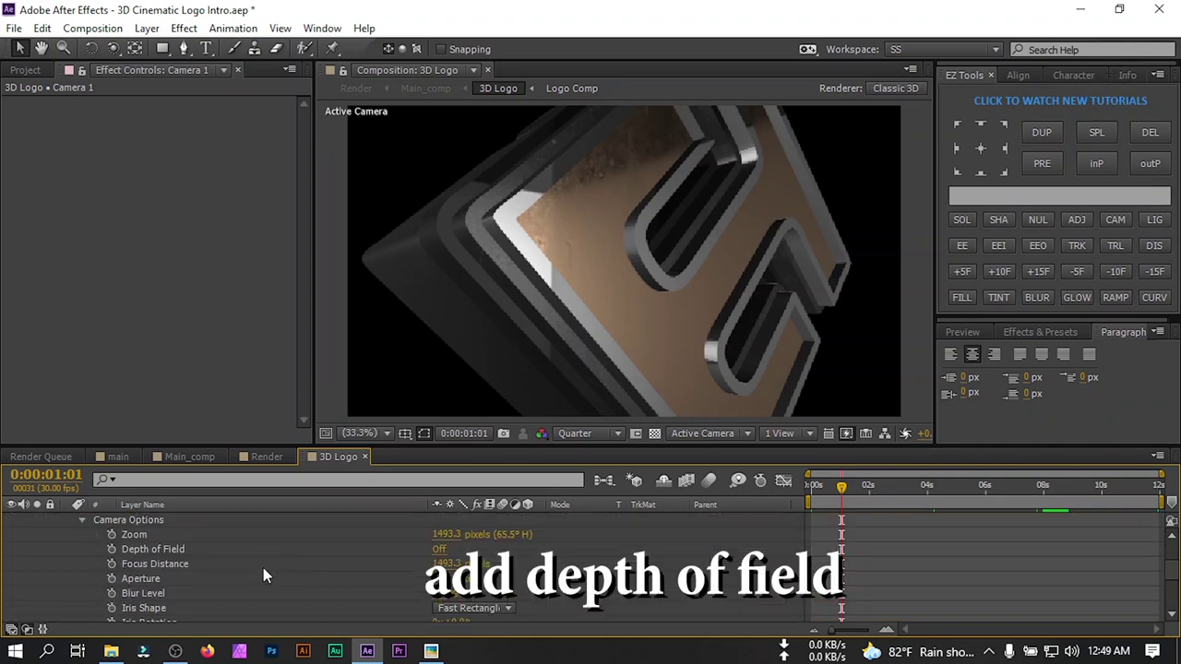
click(440, 550)
click(444, 594)
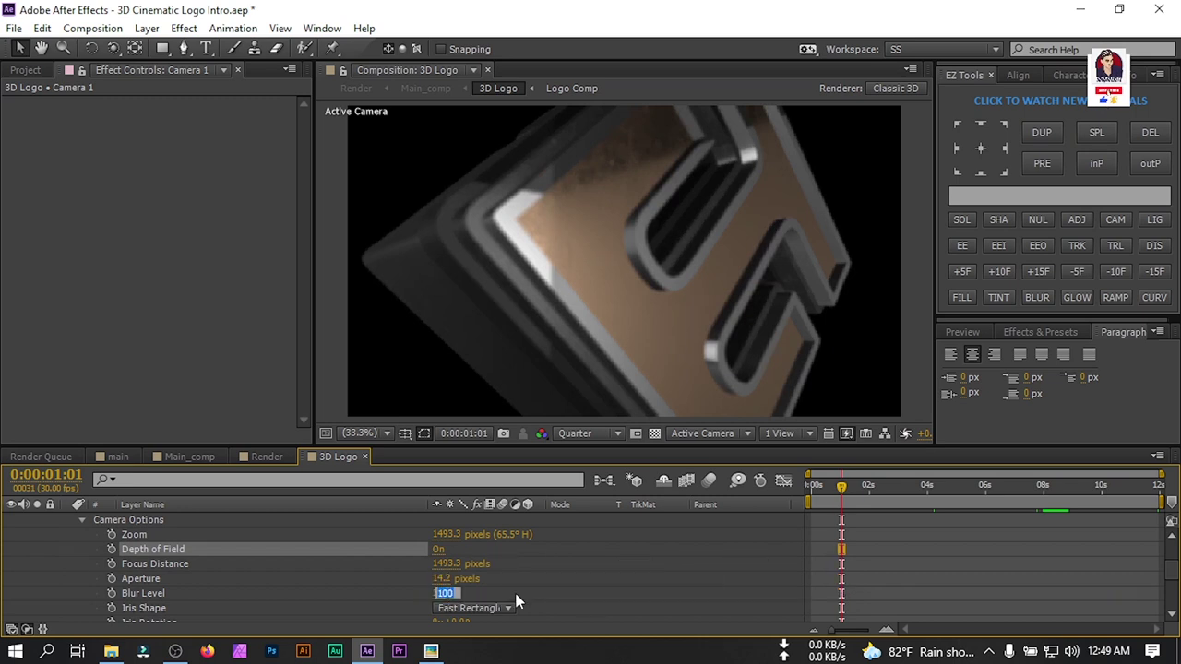
text(250)
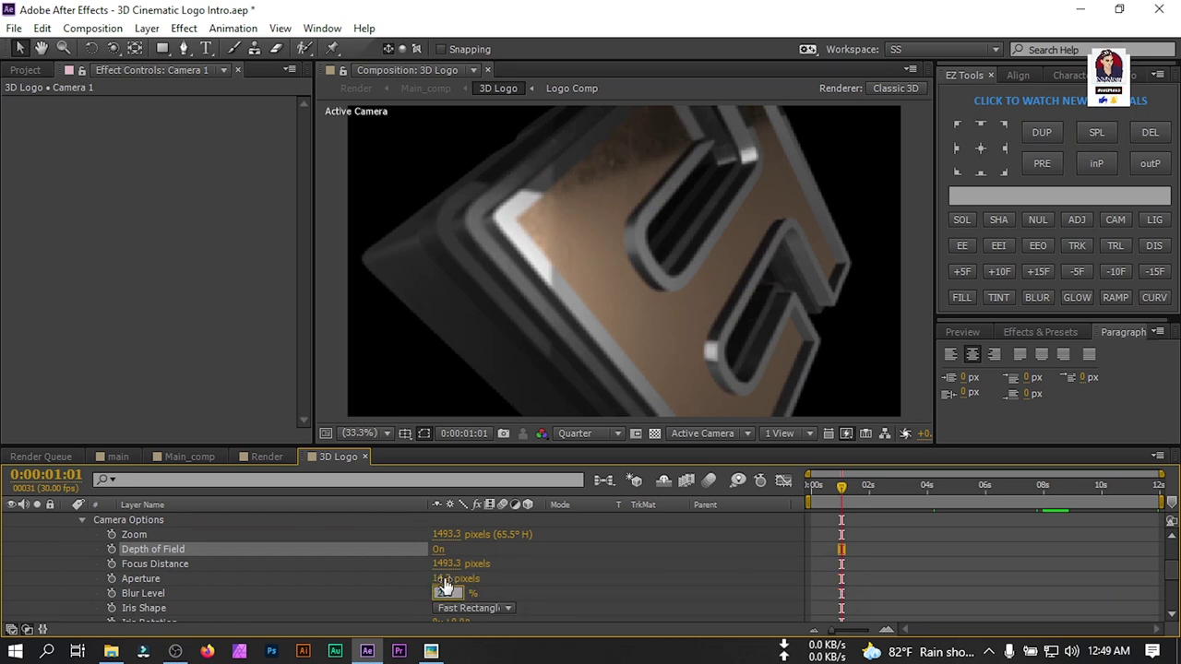
- Set Camera 1's Aperture to 30 pixels and its Focus Distance to 320 pixels
click(443, 580)
text(30)
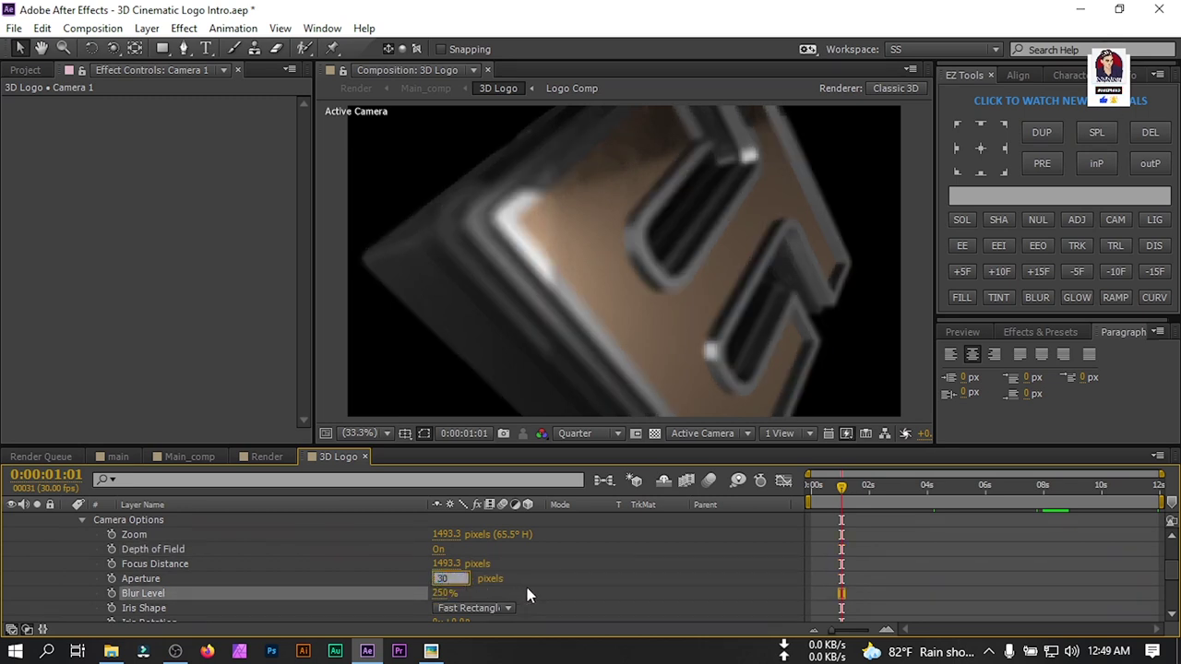
key(Return)
click(448, 564)
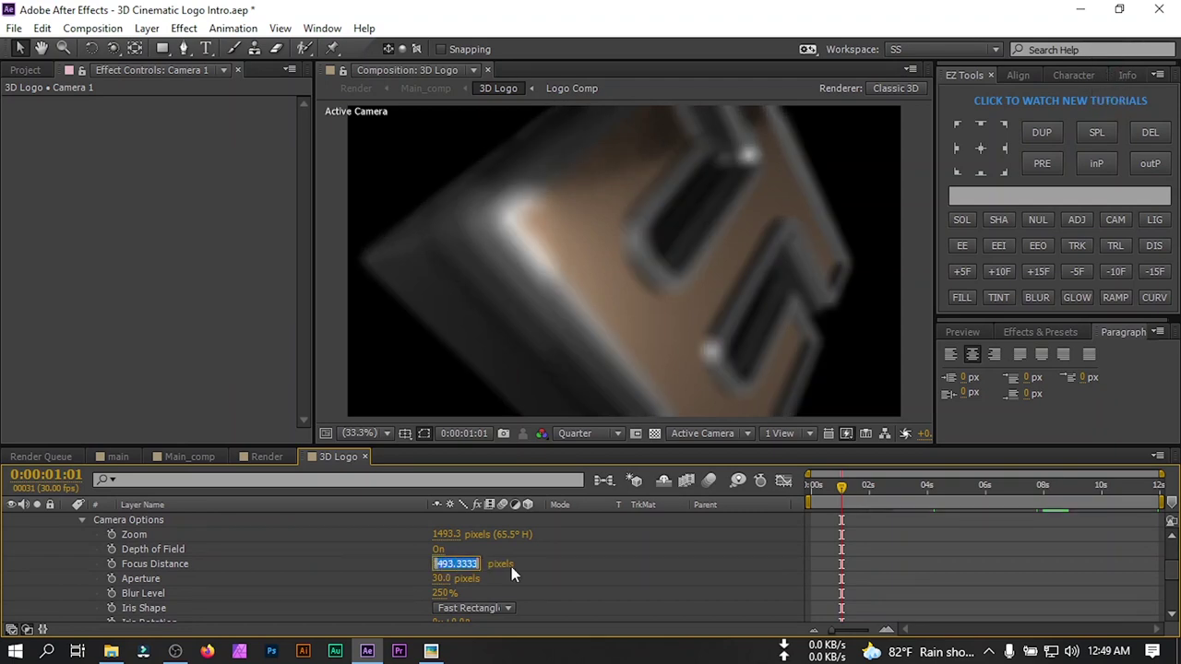
text(320)
key(Return)
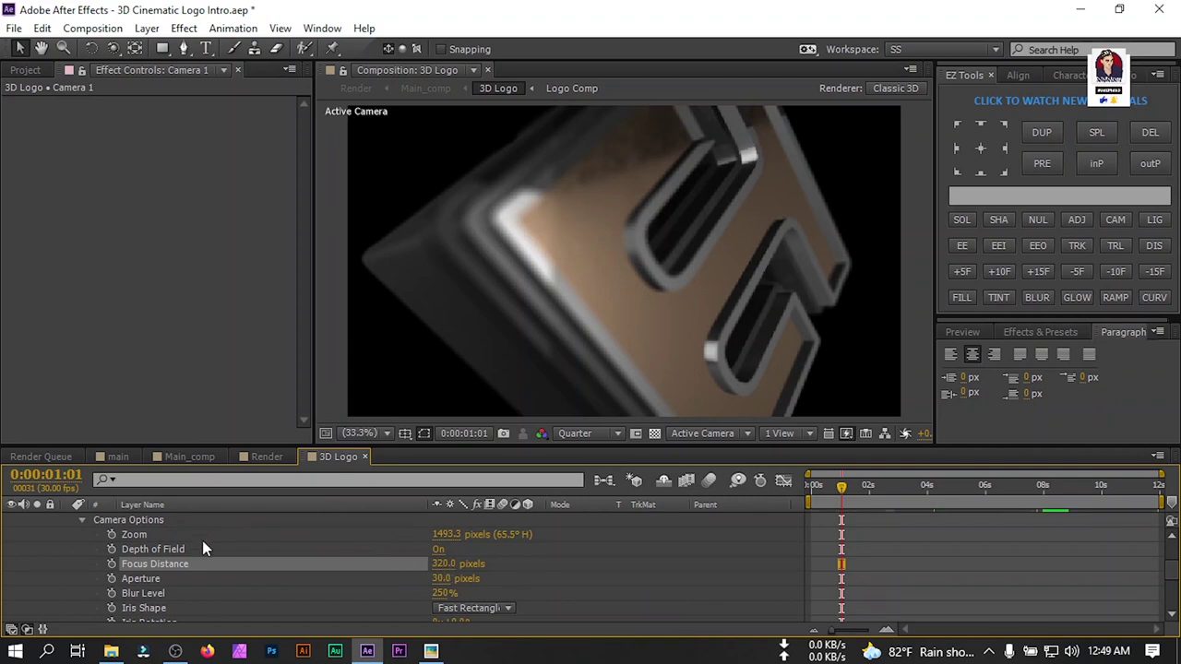
- Turn on depth of field for Camera 2 and set its Aperture to 30 pixels and Blur Level to 250%
scroll(205, 553, up, 3)
click(159, 550)
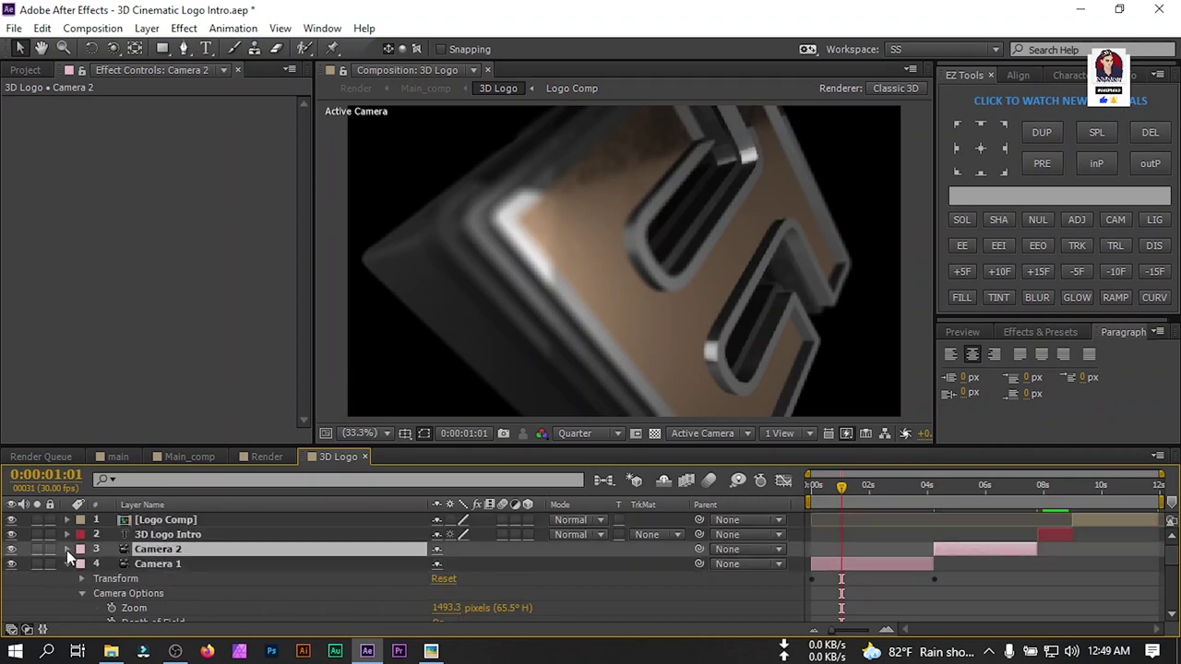
click(67, 550)
scroll(191, 561, down, 3)
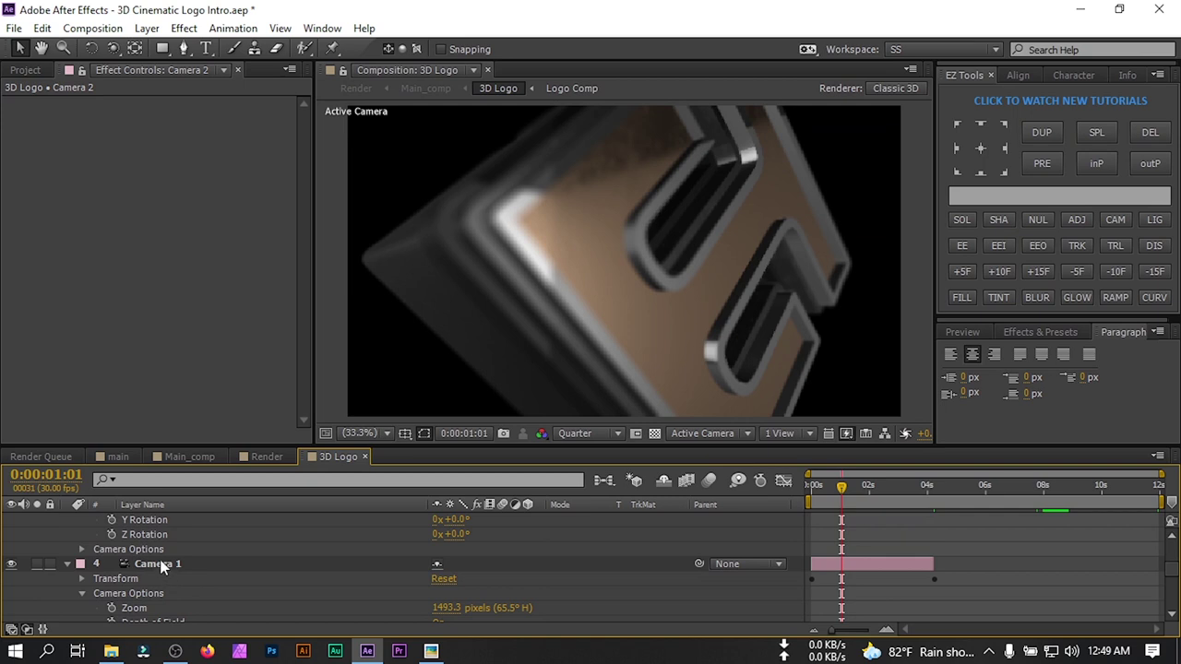
click(83, 550)
scroll(180, 557, down, 2)
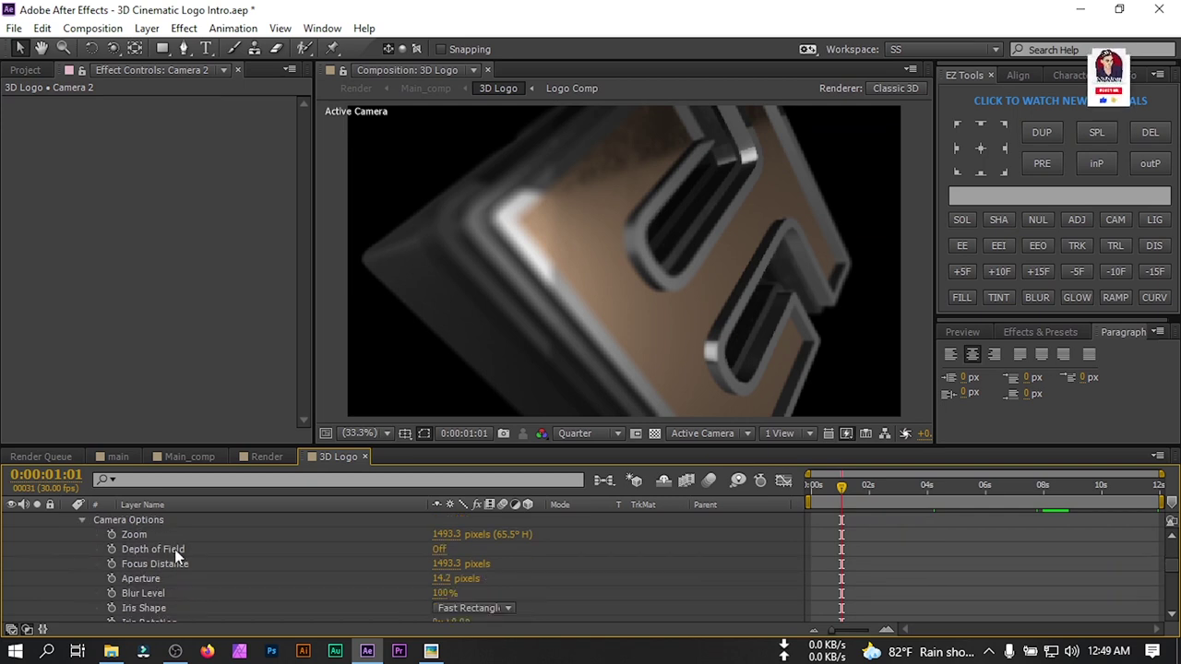
click(439, 549)
text(3)
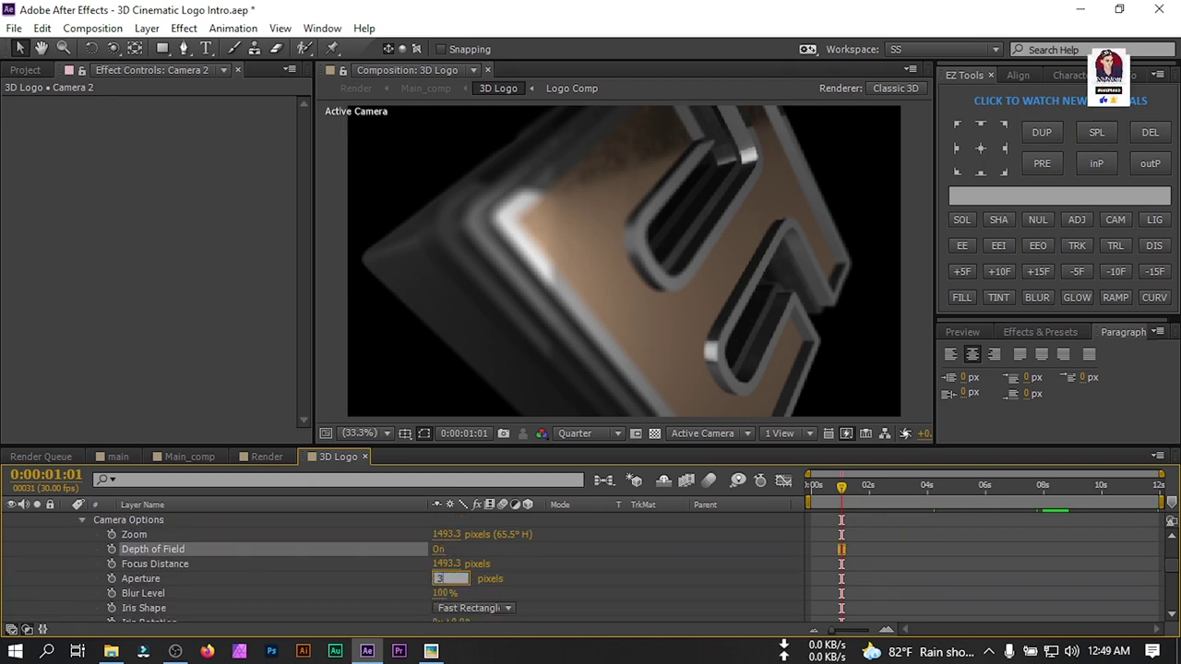
text(0)
key(Tab)
text(250)
key(Return)
- Set Camera 2's Focus Distance to 350 pixels, judging the focus at 0:00:05:11
key(space)
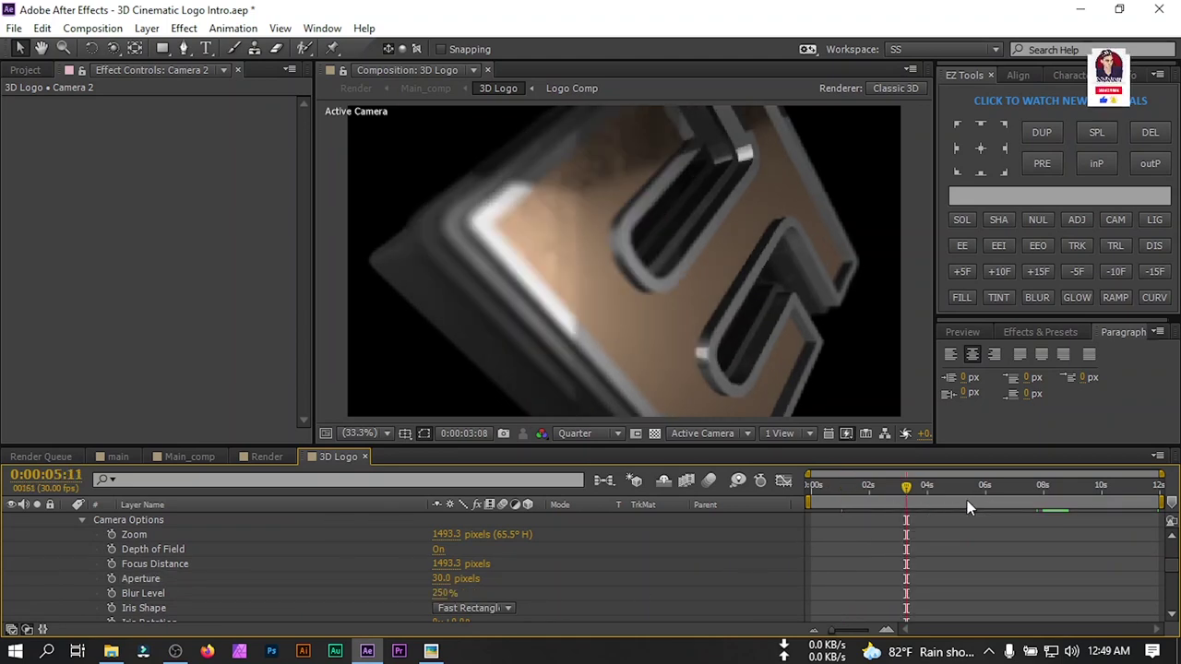
key(space)
text(350)
key(Return)
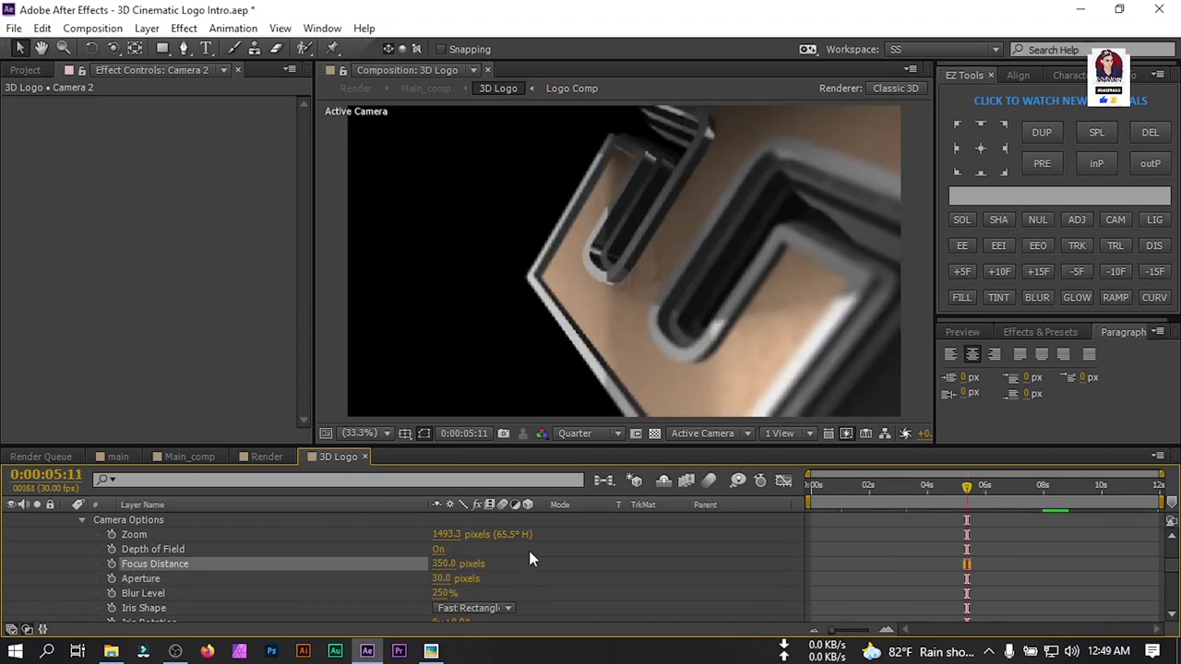
scroll(554, 577, up, 8)
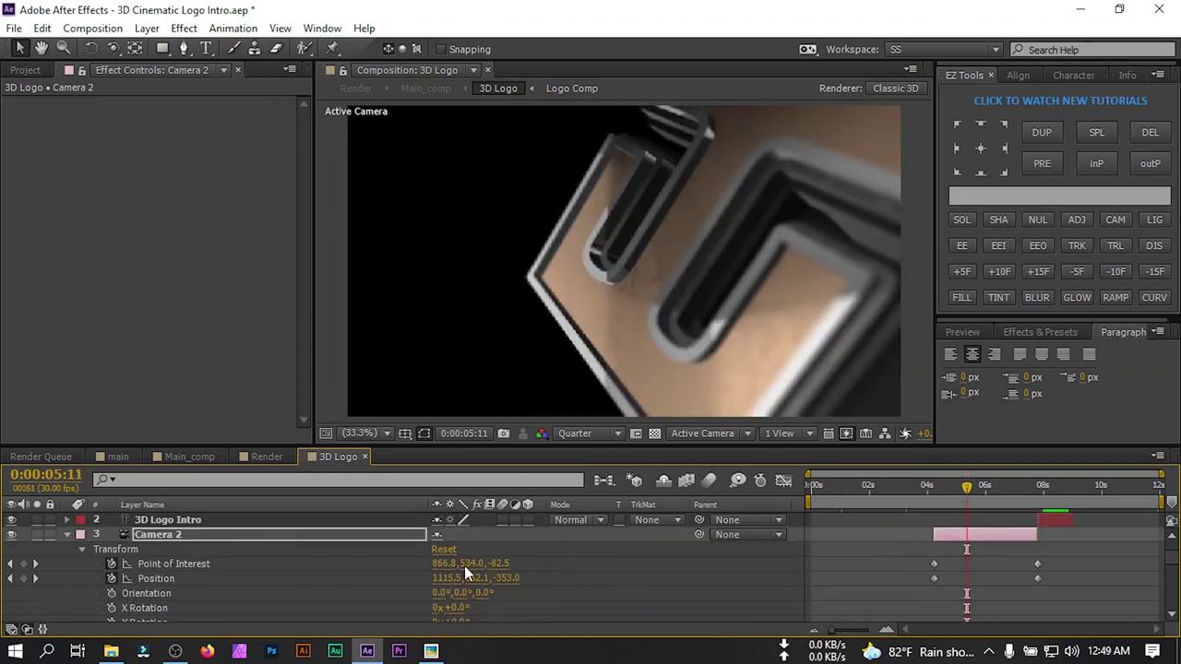
- Add flares_footage.mp4 to the Render composition as the top layer above Main_comp
click(262, 457)
click(259, 456)
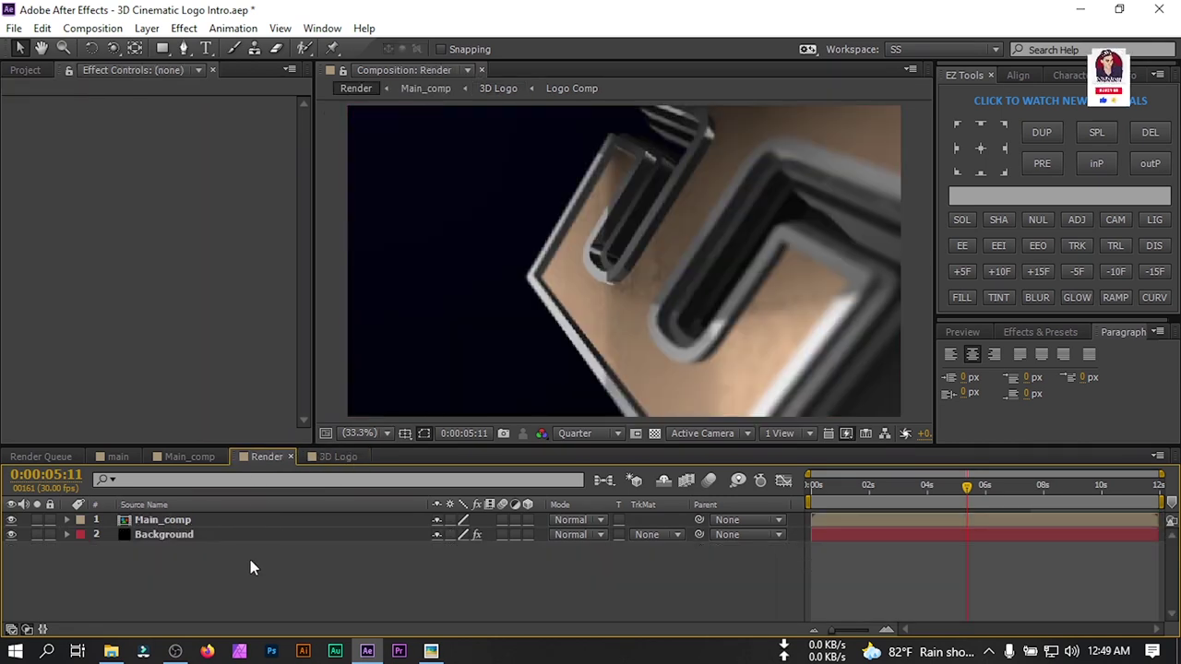
click(24, 70)
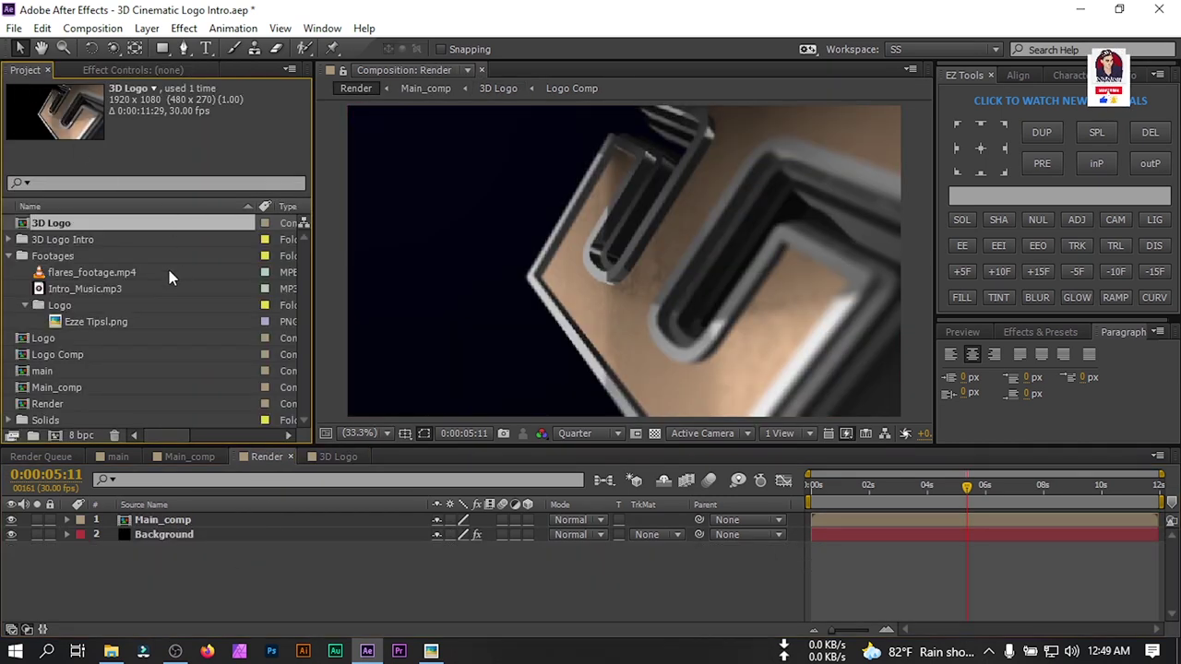
click(72, 272)
drag(66, 284, 171, 518)
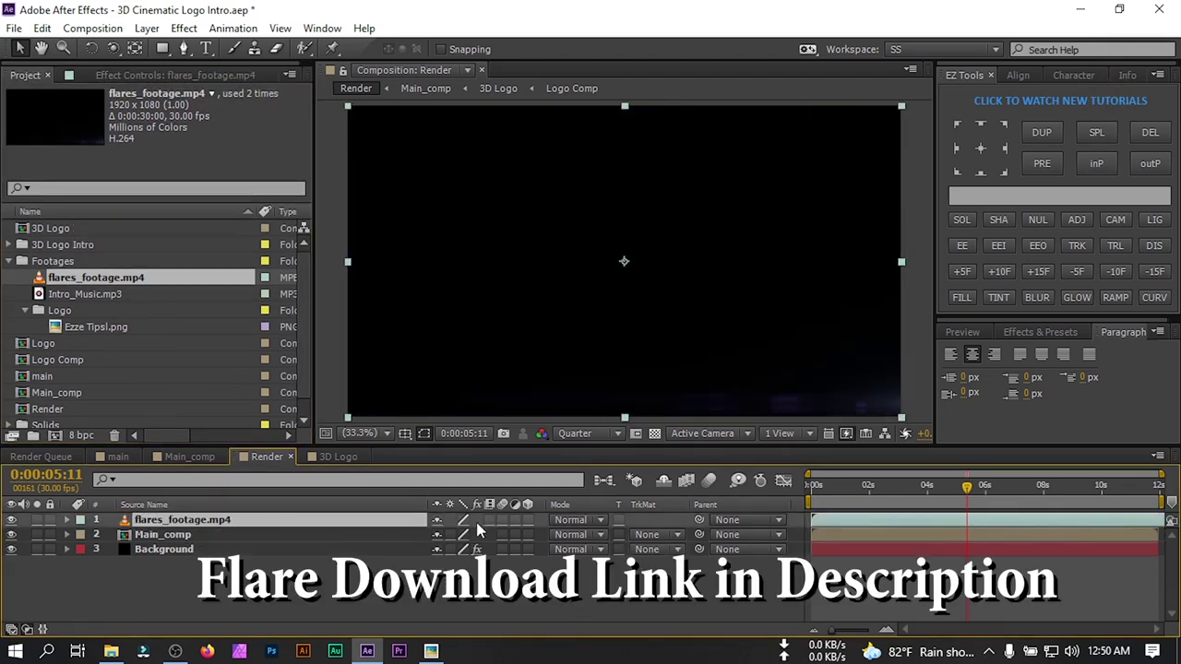
- Set the flares_footage.mp4 layer's blending mode to Add and its opacity to 45%
click(570, 522)
click(628, 256)
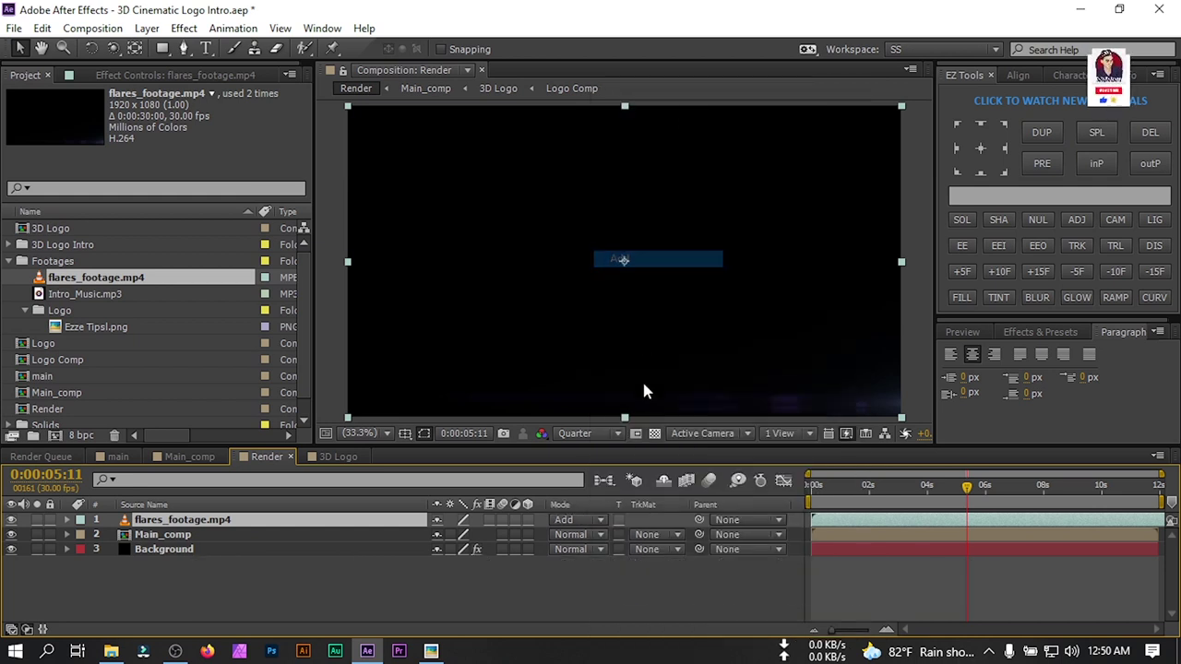
key(t)
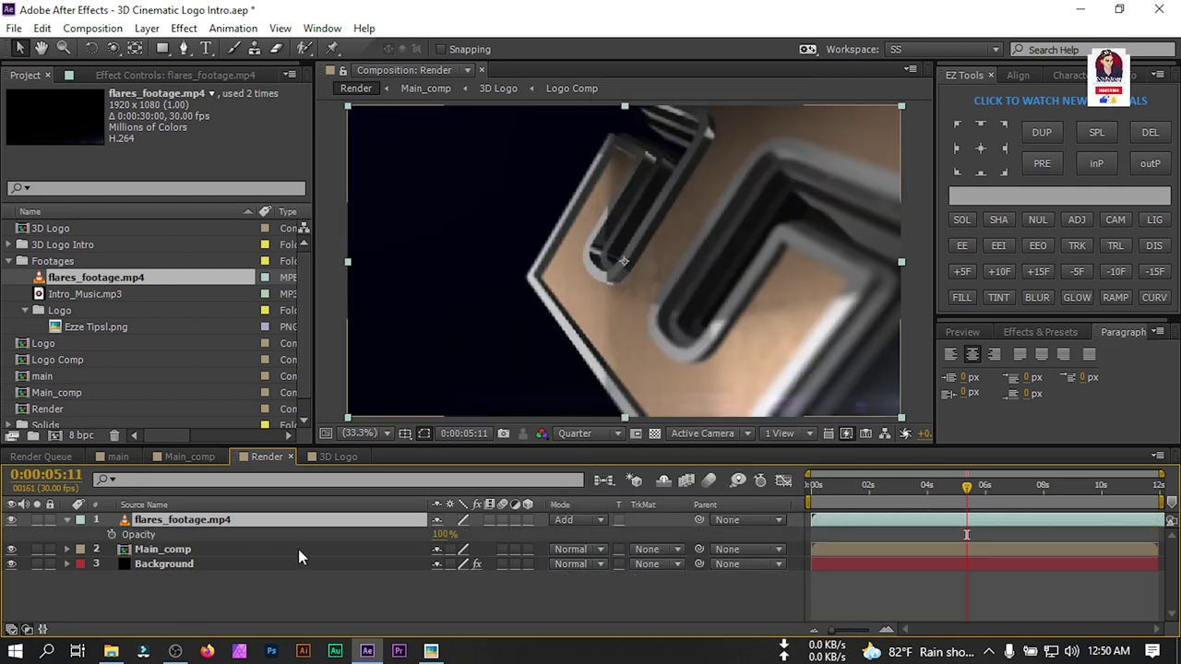
click(444, 534)
text(45)
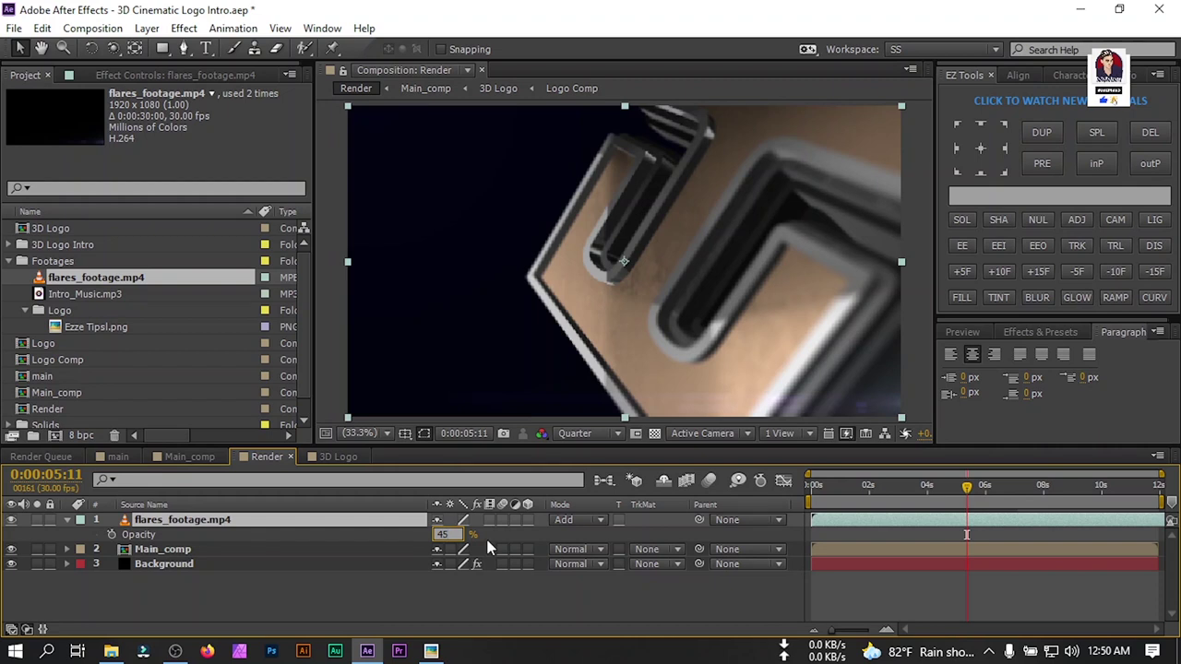
key(Return)
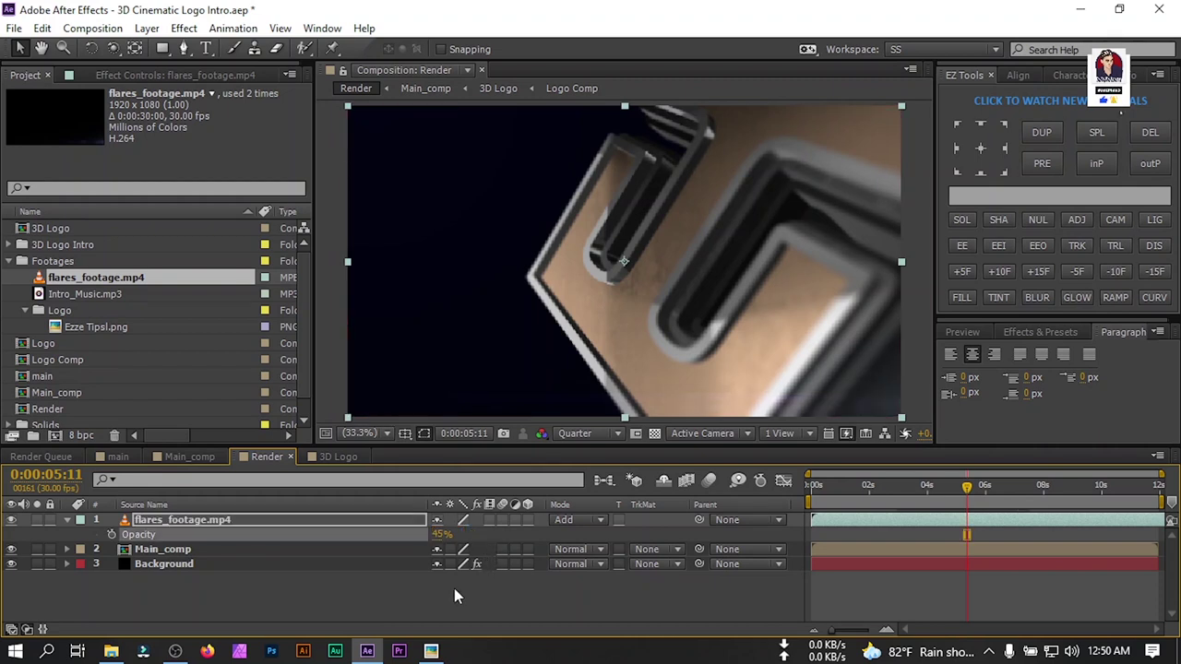
click(251, 600)
click(66, 519)
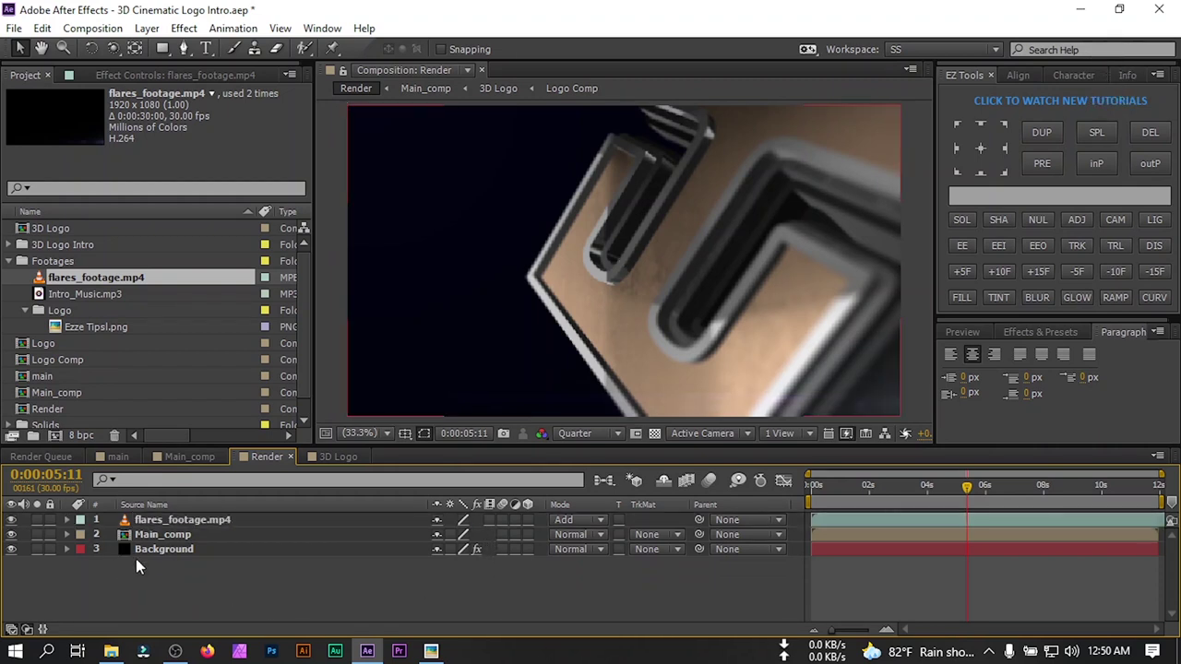
- Create an adjustment layer at the top of the Render composition and rename it Curves
click(844, 498)
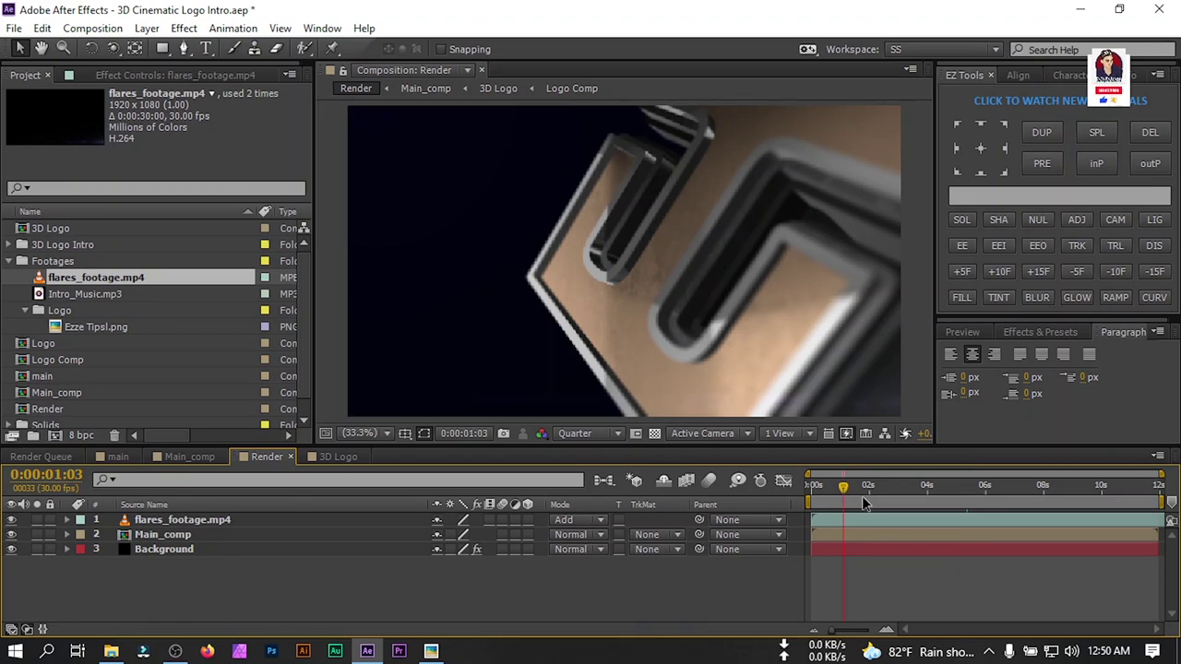
click(891, 499)
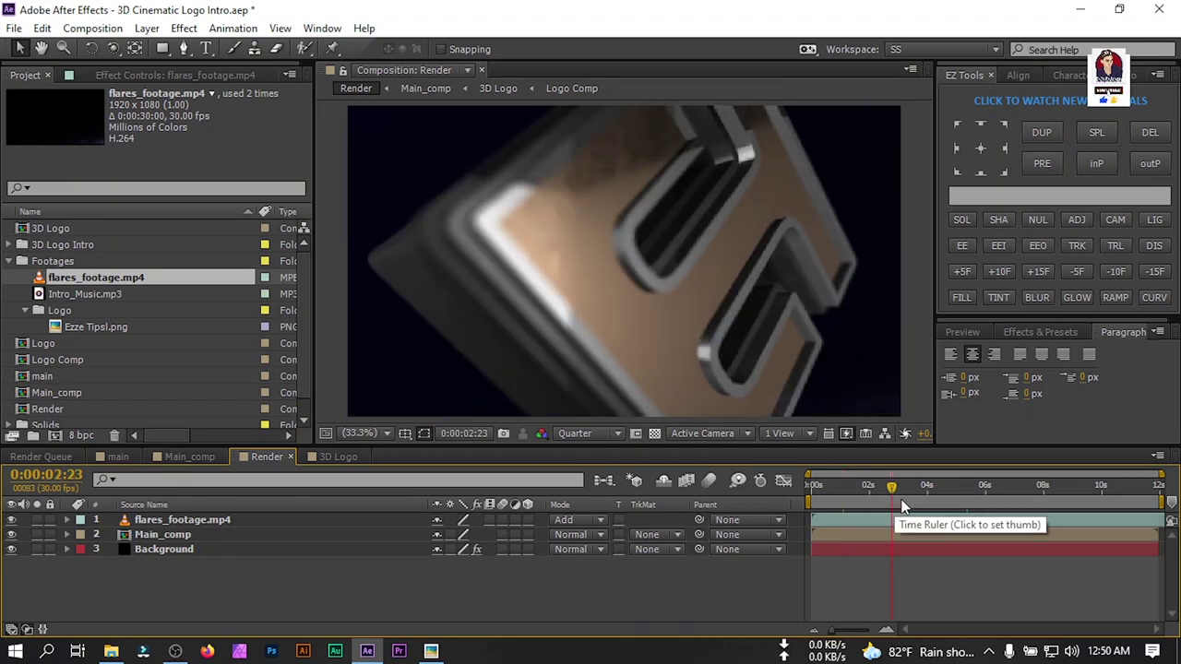
right_click(189, 580)
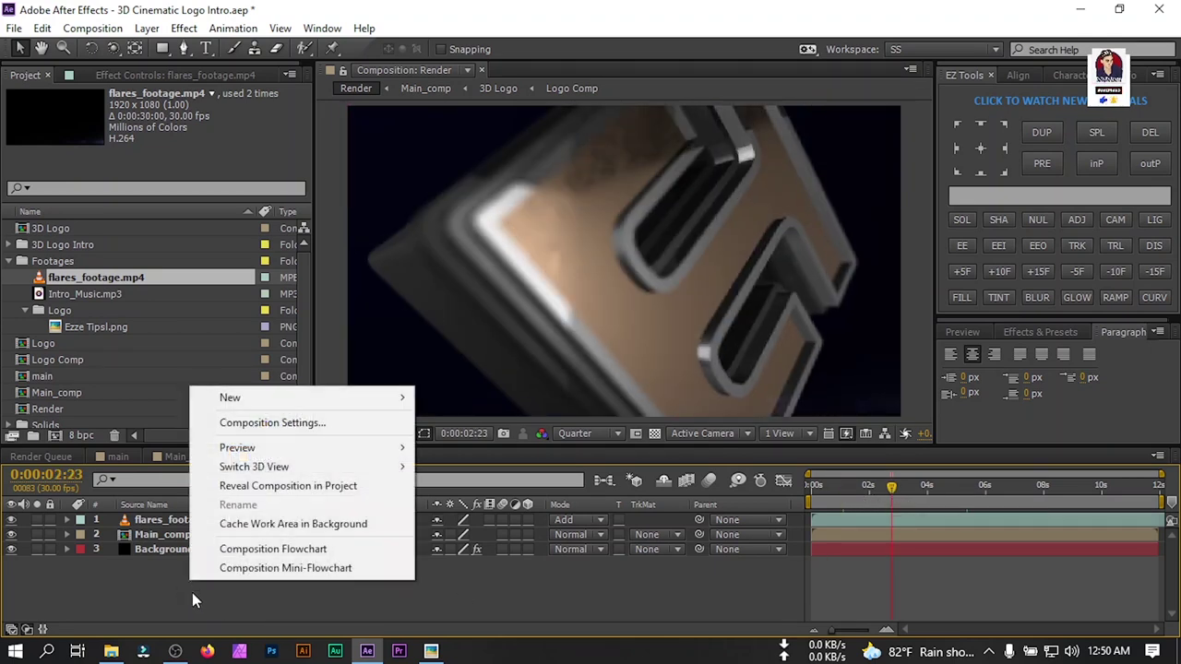
mouse_move(287, 402)
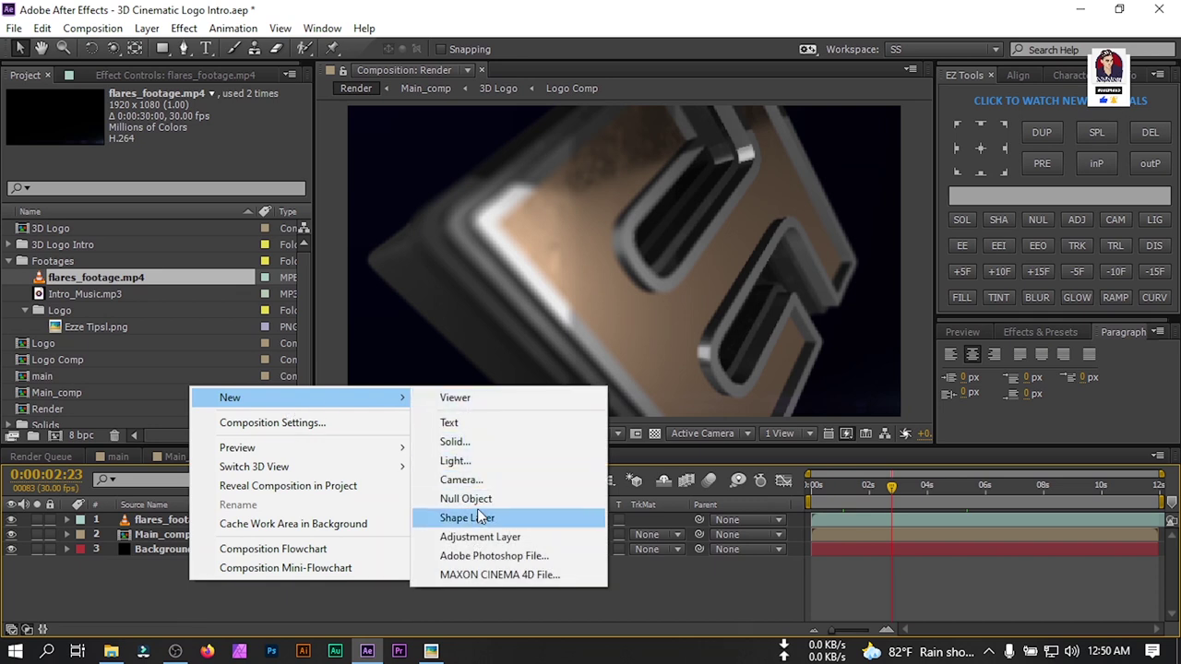
click(480, 537)
right_click(217, 523)
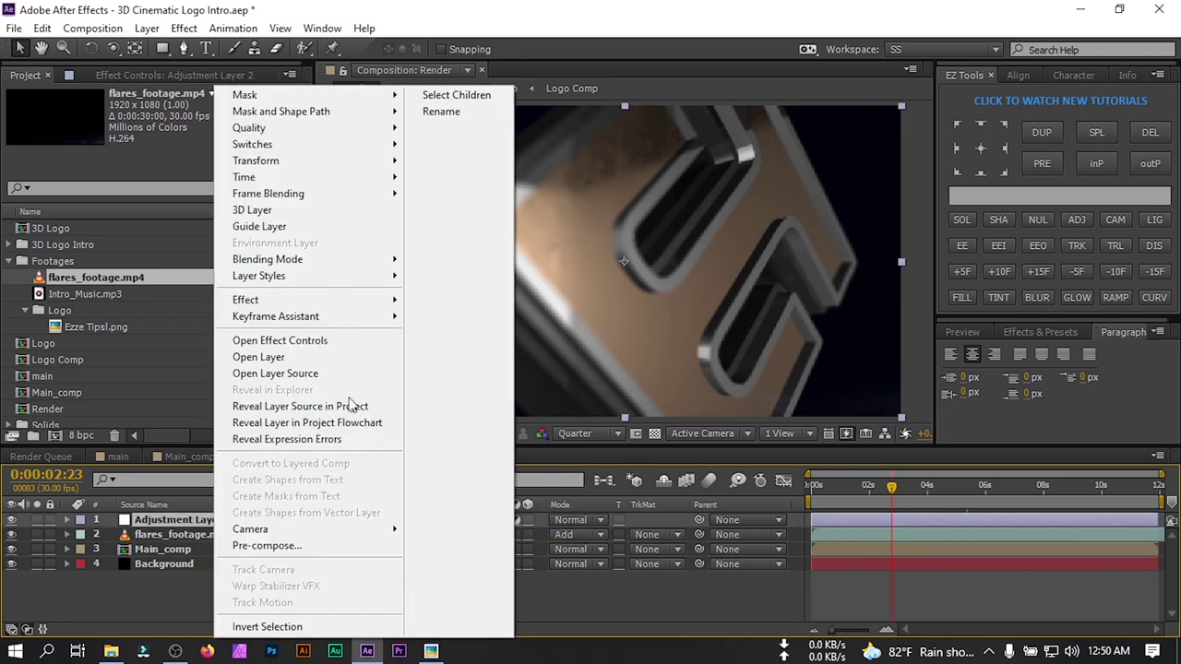
click(447, 112)
text(Curves)
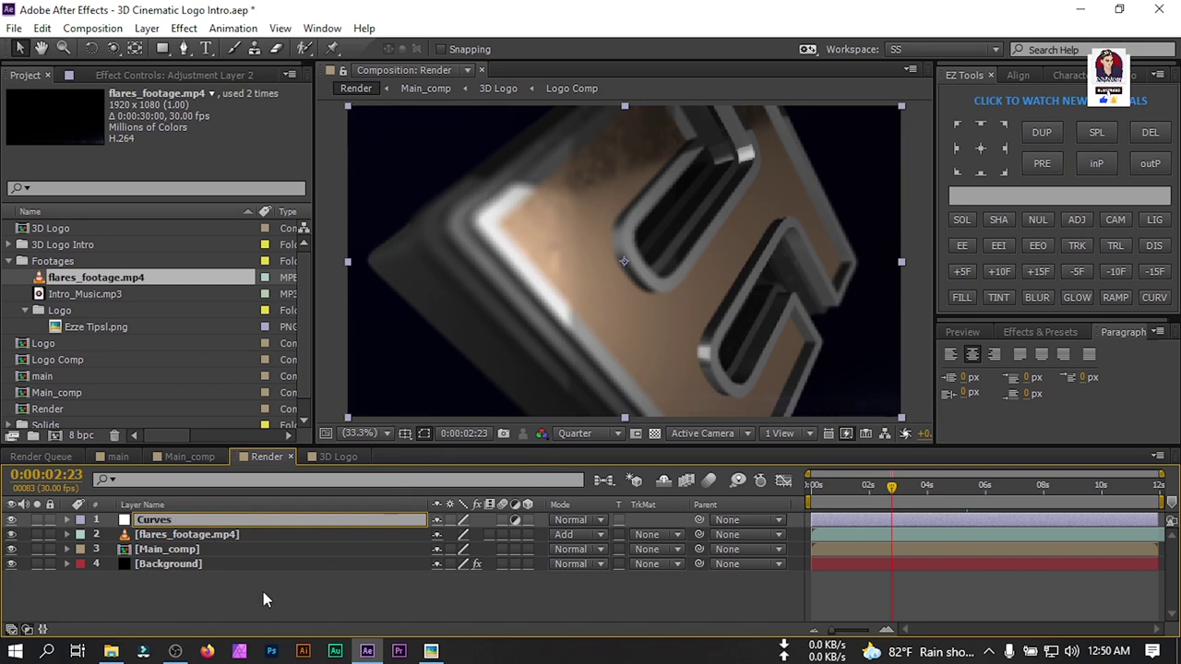
key(Return)
- Apply the Curves effect to the Curves adjustment layer and add shadow and highlight points to the RGB curve
click(162, 521)
key(ctrl+space)
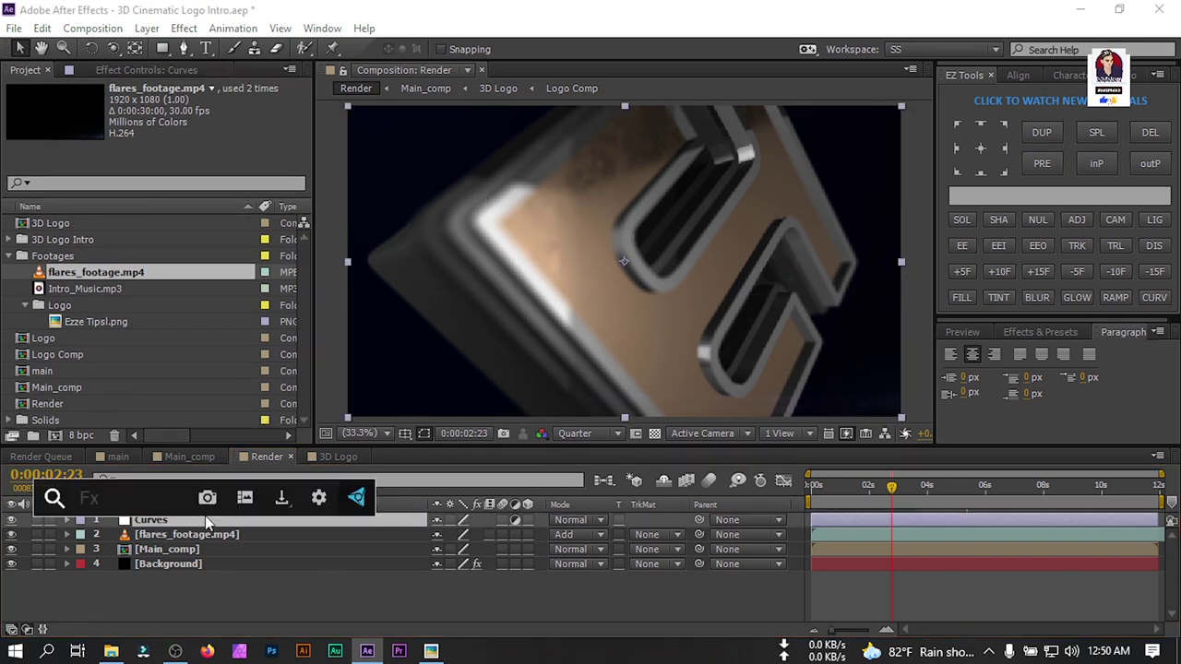
text(curves)
key(Return)
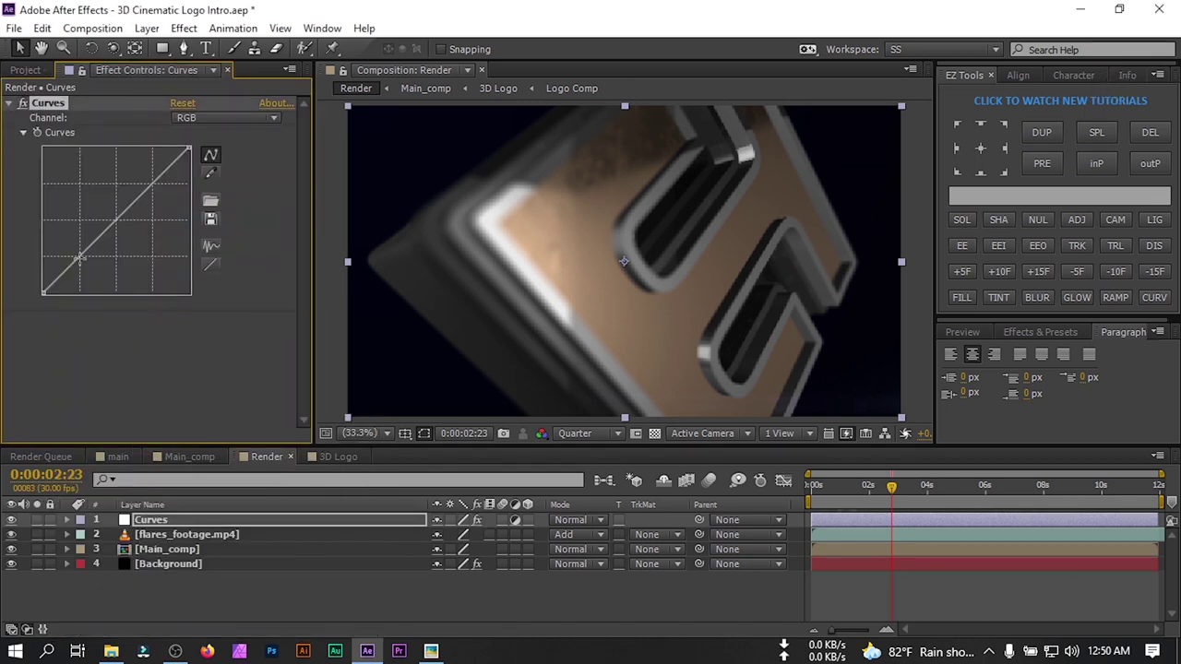
drag(81, 262, 81, 257)
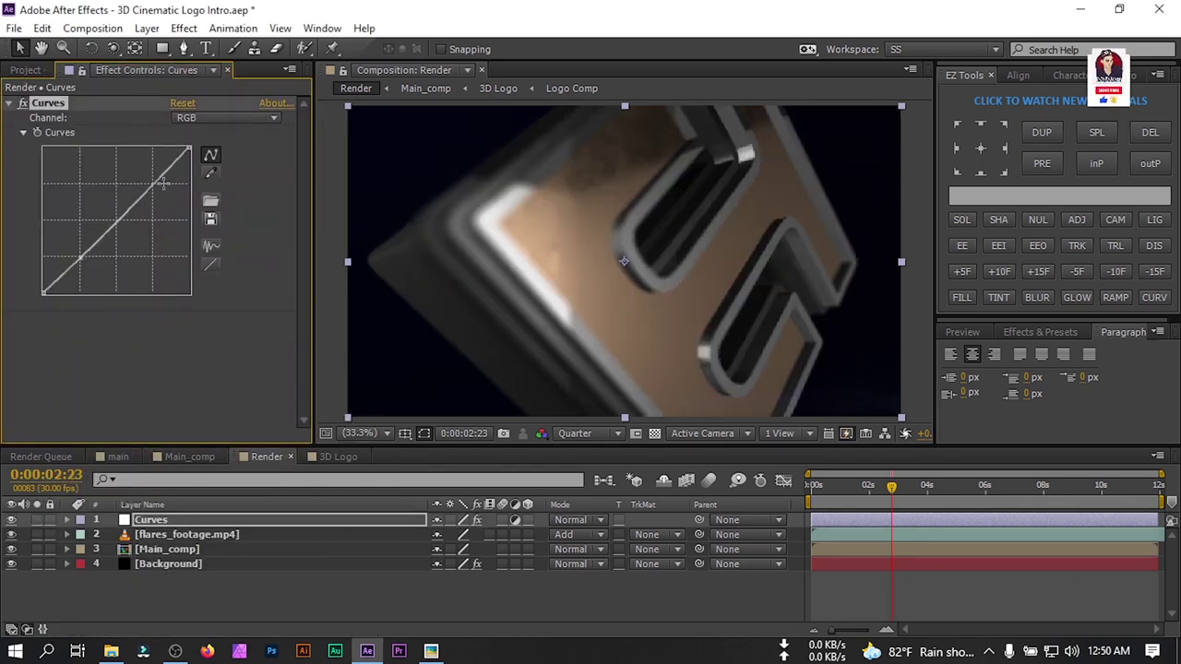
drag(155, 182, 147, 182)
- Bend the Blue and Green channel curves to raise their highlights
click(226, 117)
click(201, 198)
drag(113, 223, 145, 187)
click(226, 118)
click(218, 176)
- Raise the highlights of the RGB curve and preview the frame at 0:00:03:23 in Full resolution
click(226, 117)
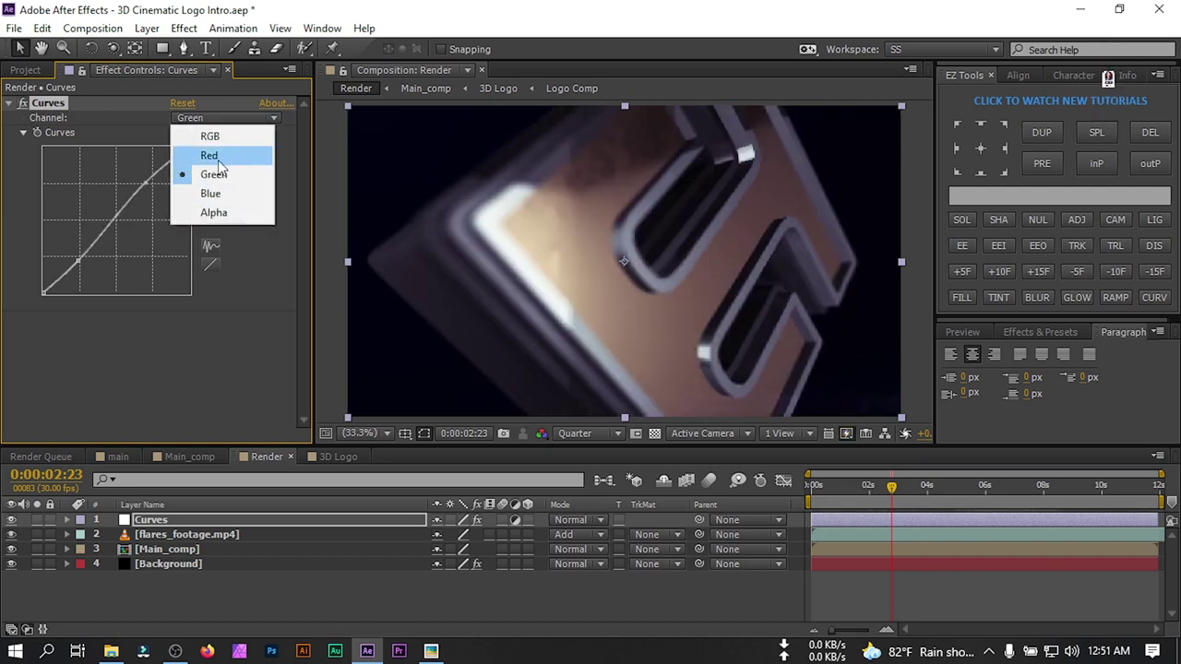
click(214, 132)
key(shift+Page_Down)
key(shift+Page_Down)
key(shift+Page_Down)
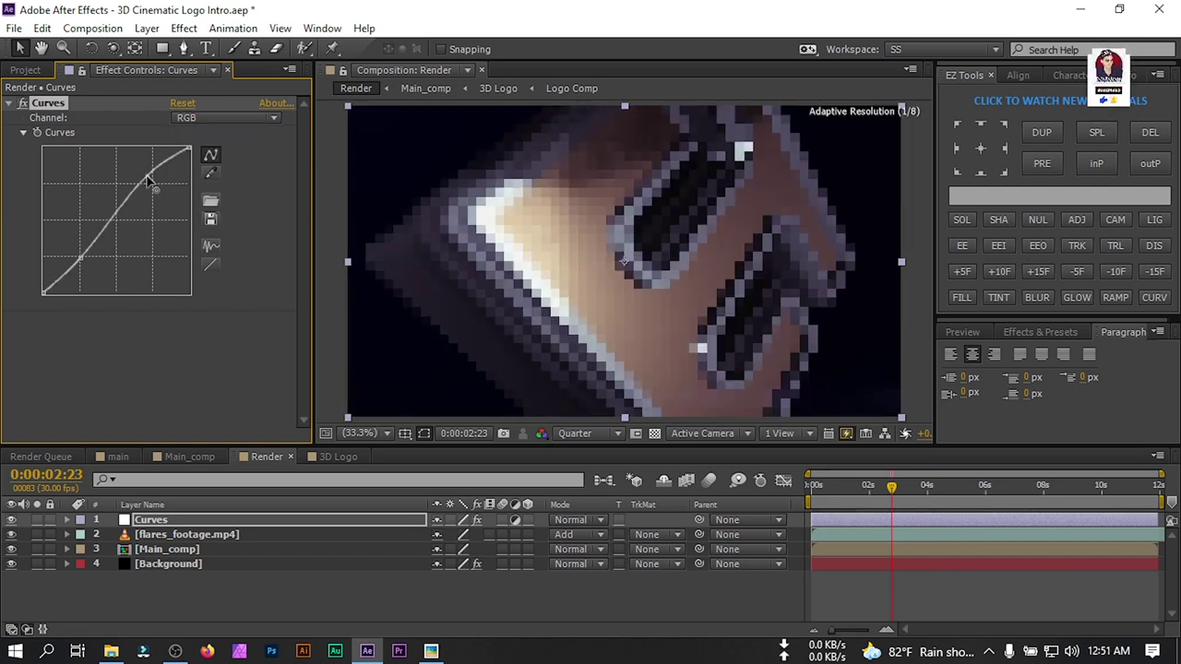
click(590, 433)
click(583, 440)
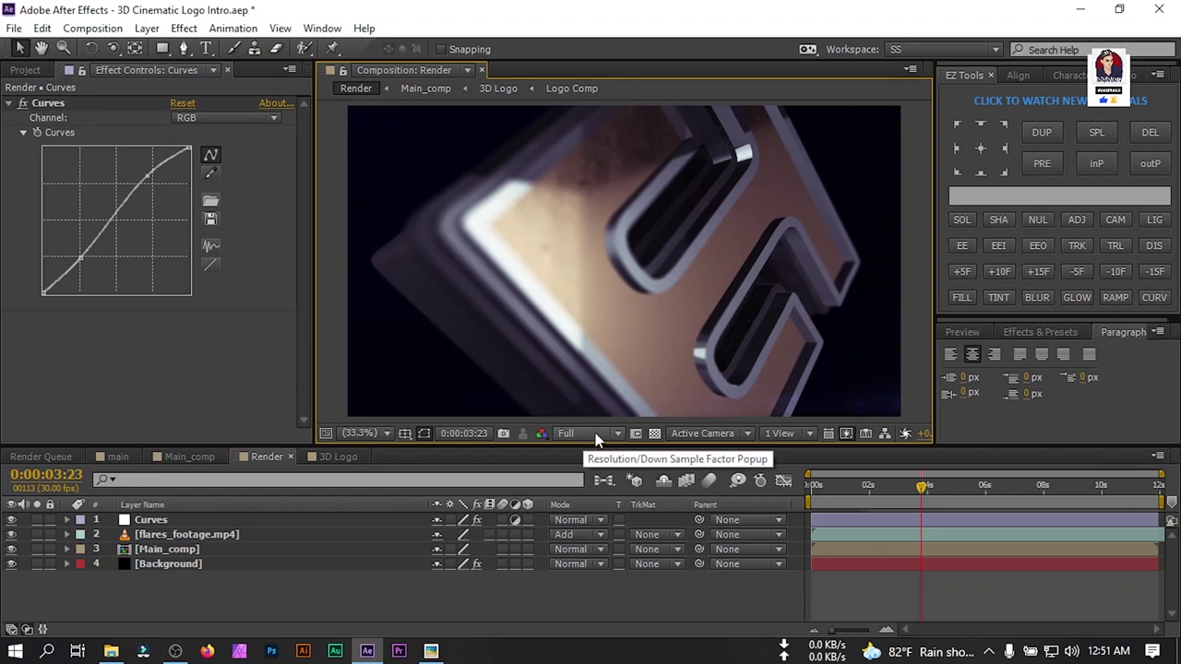
- Create a black 1920 x 1080 px solid named "black bar" at the top of the Render composition
right_click(267, 588)
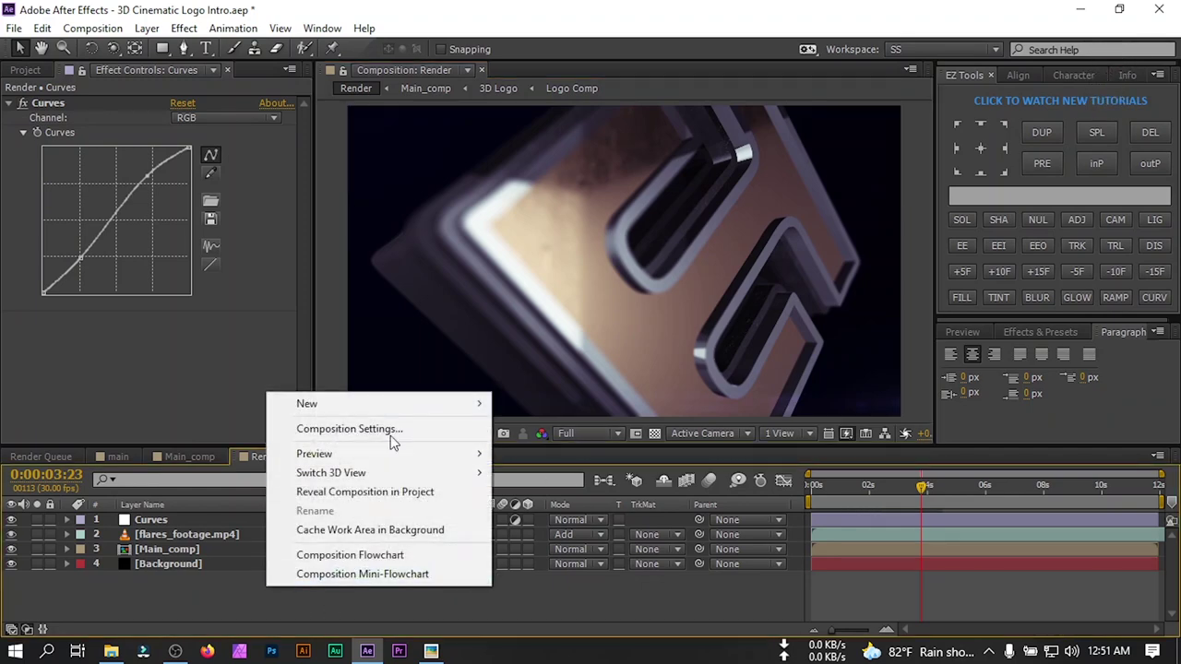
mouse_move(376, 410)
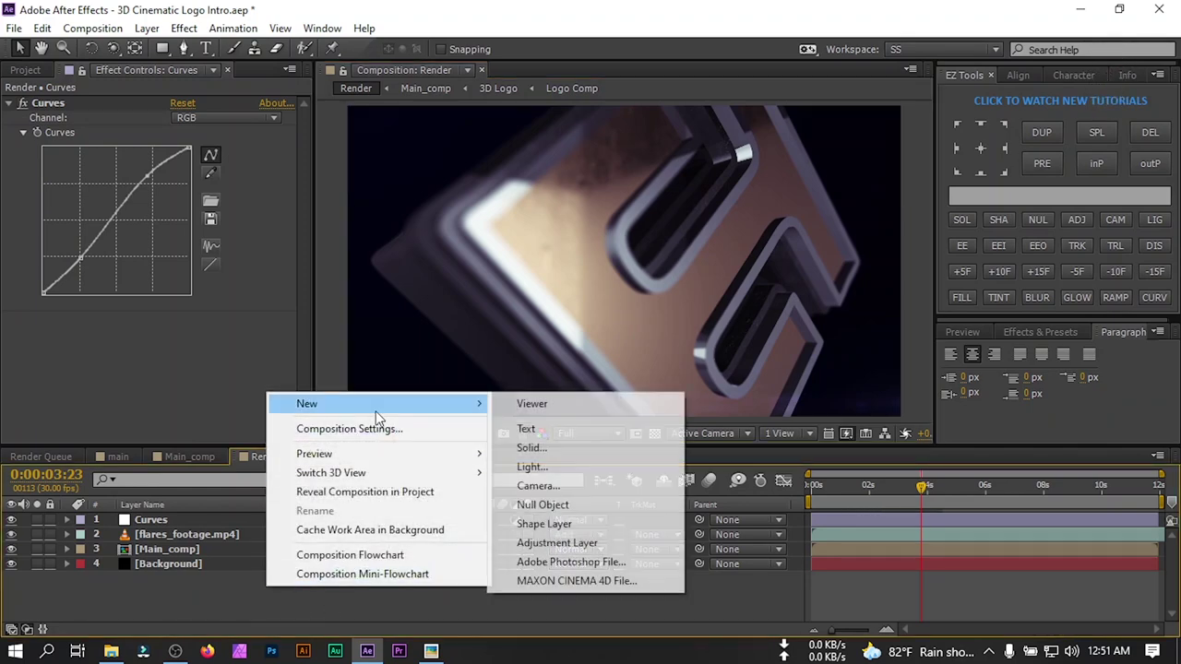
click(549, 450)
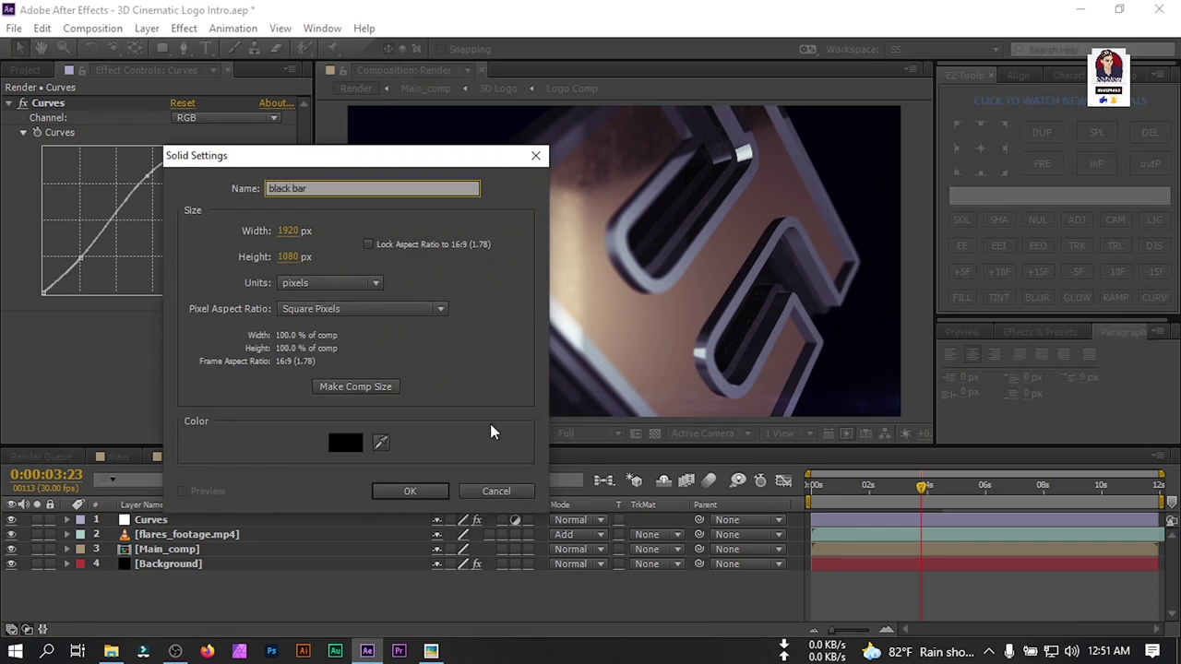
click(410, 490)
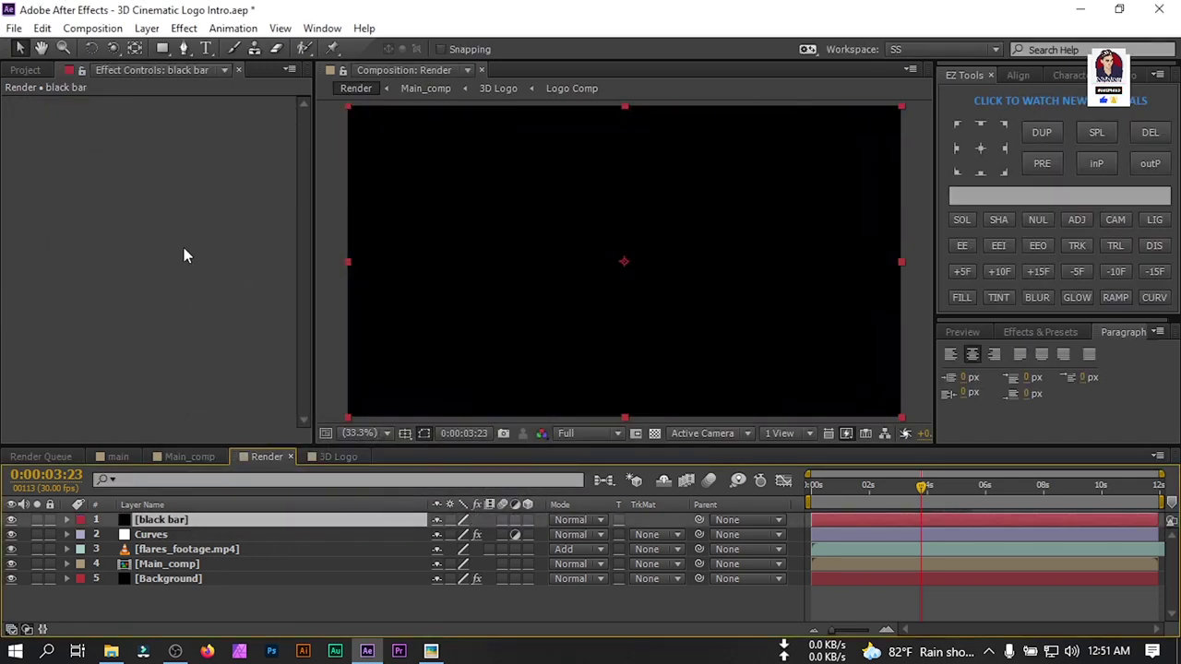
- Add a full-frame rectangular mask to the black bar layer and display the Title/Action Safe overlay
click(163, 48)
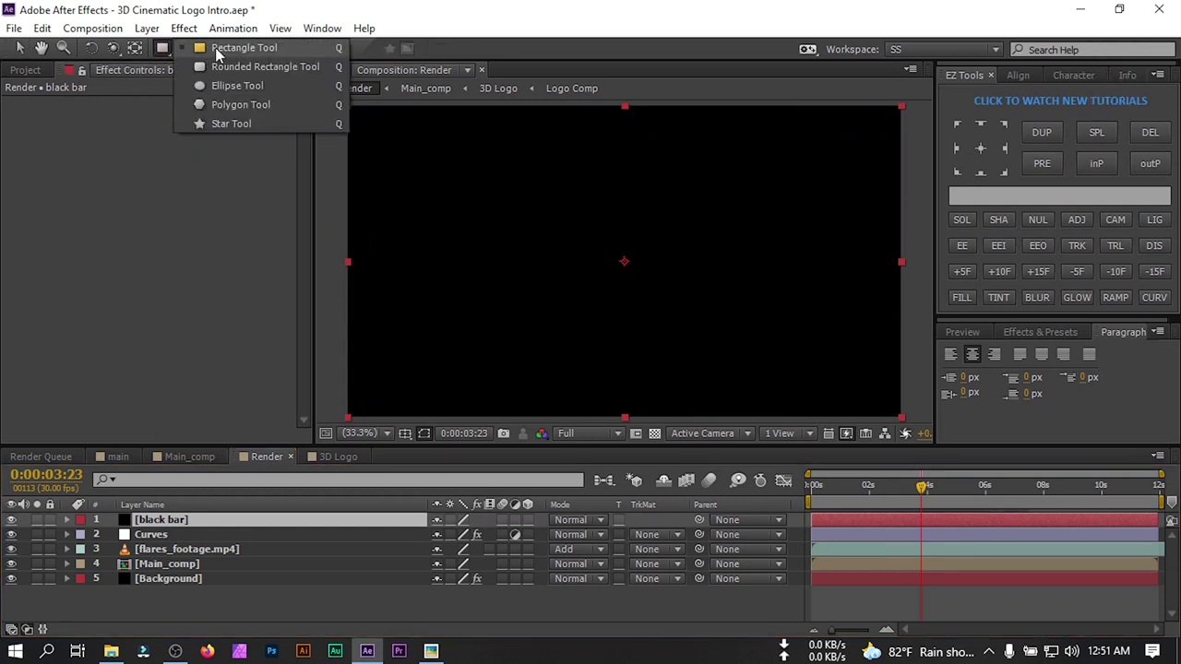
click(218, 50)
double_click(163, 48)
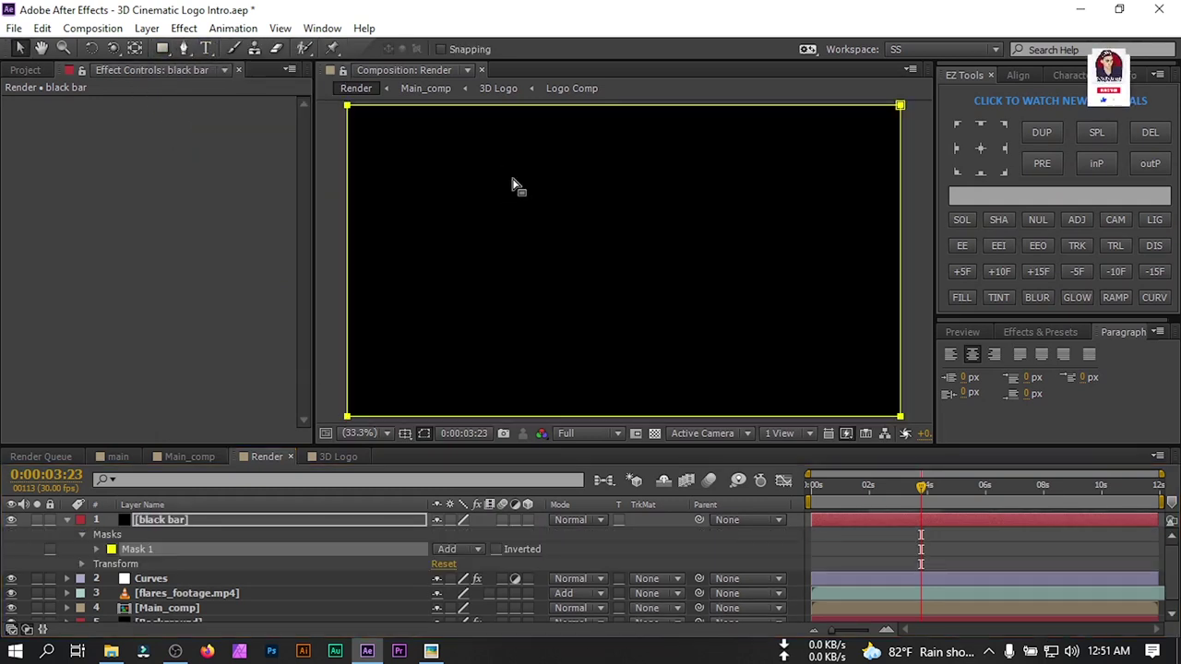
click(424, 435)
click(443, 454)
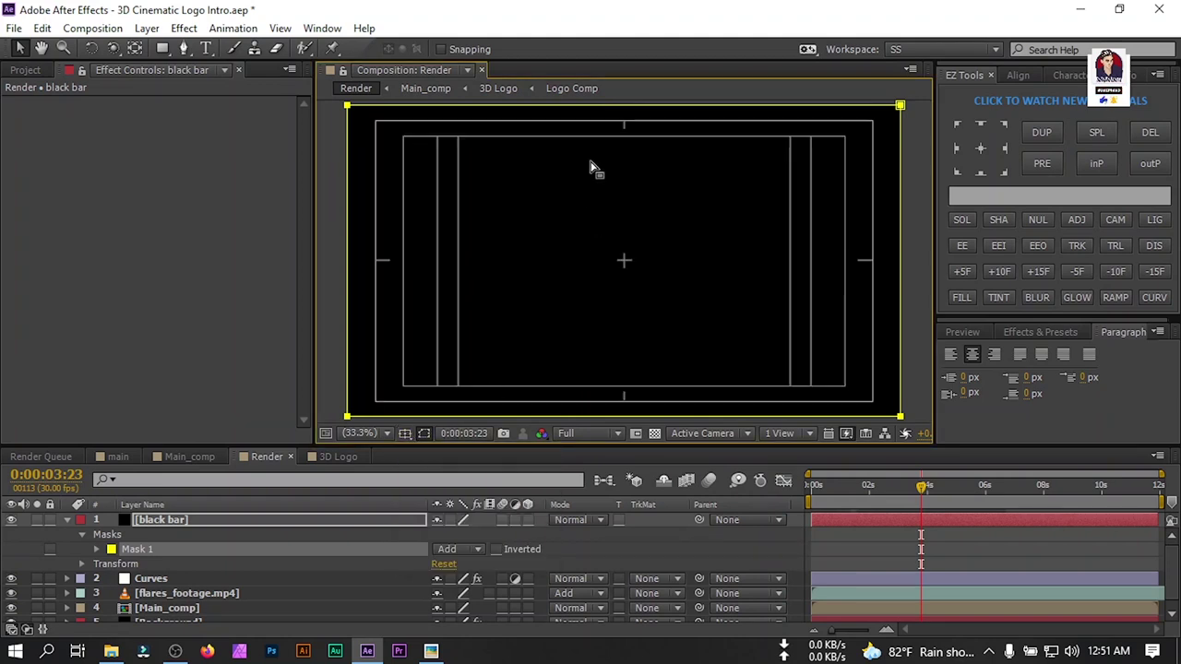
- Move the top and bottom edges of the black bar mask inward to the title-safe lines
double_click(627, 117)
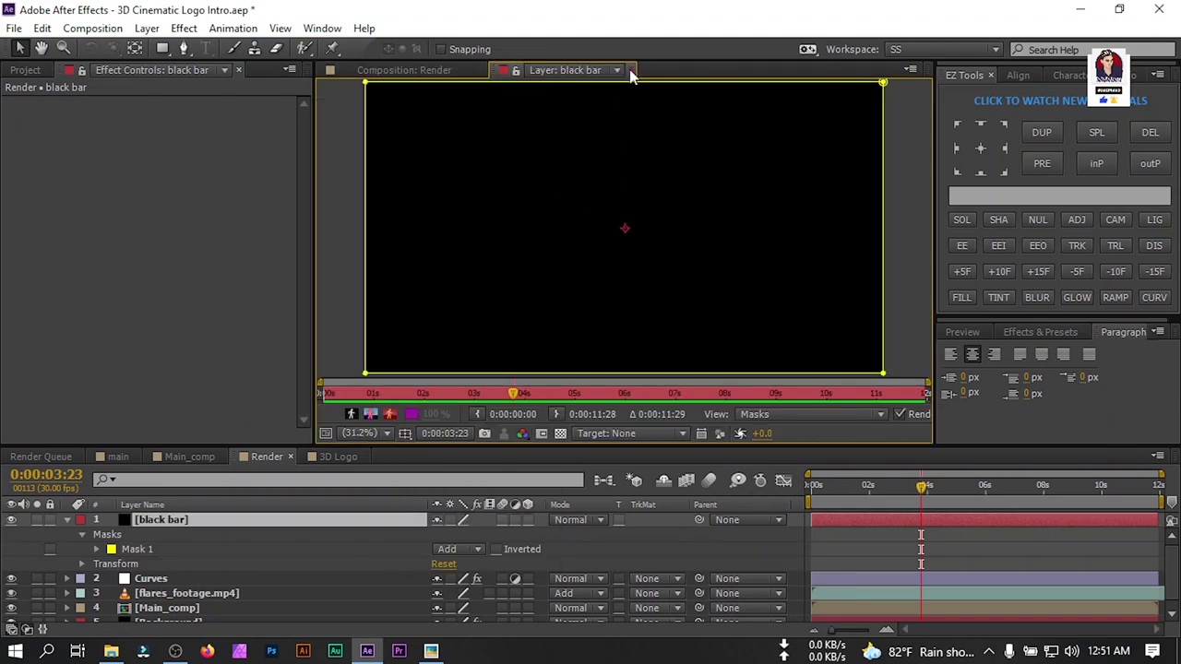
click(628, 71)
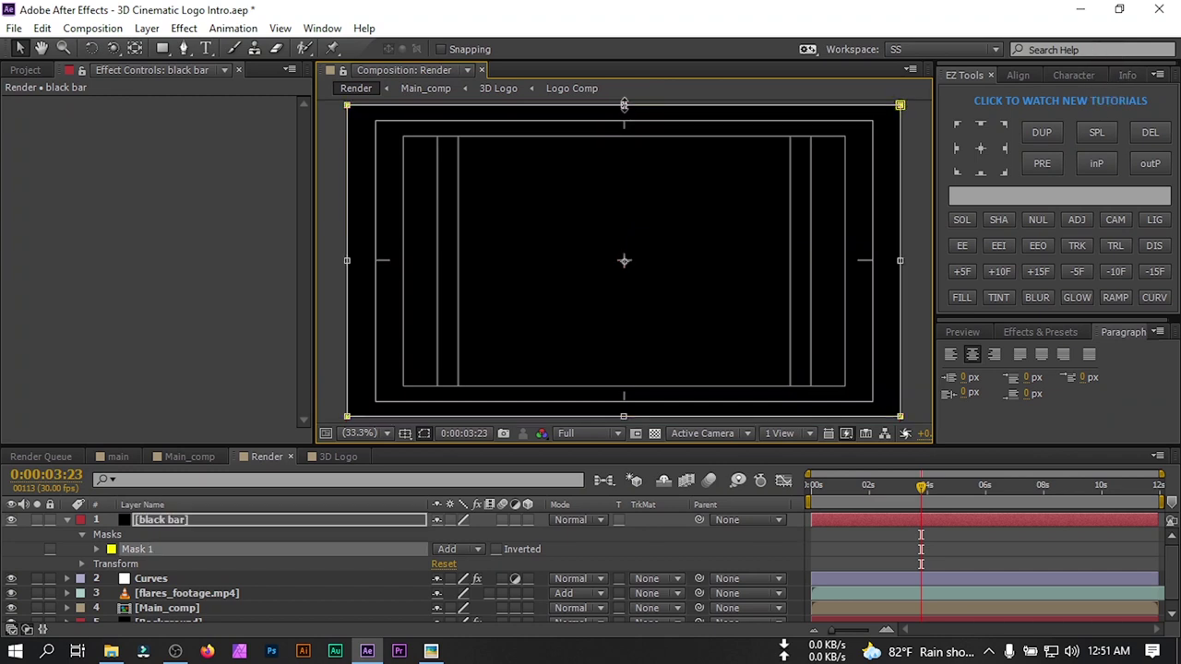
drag(623, 107, 624, 137)
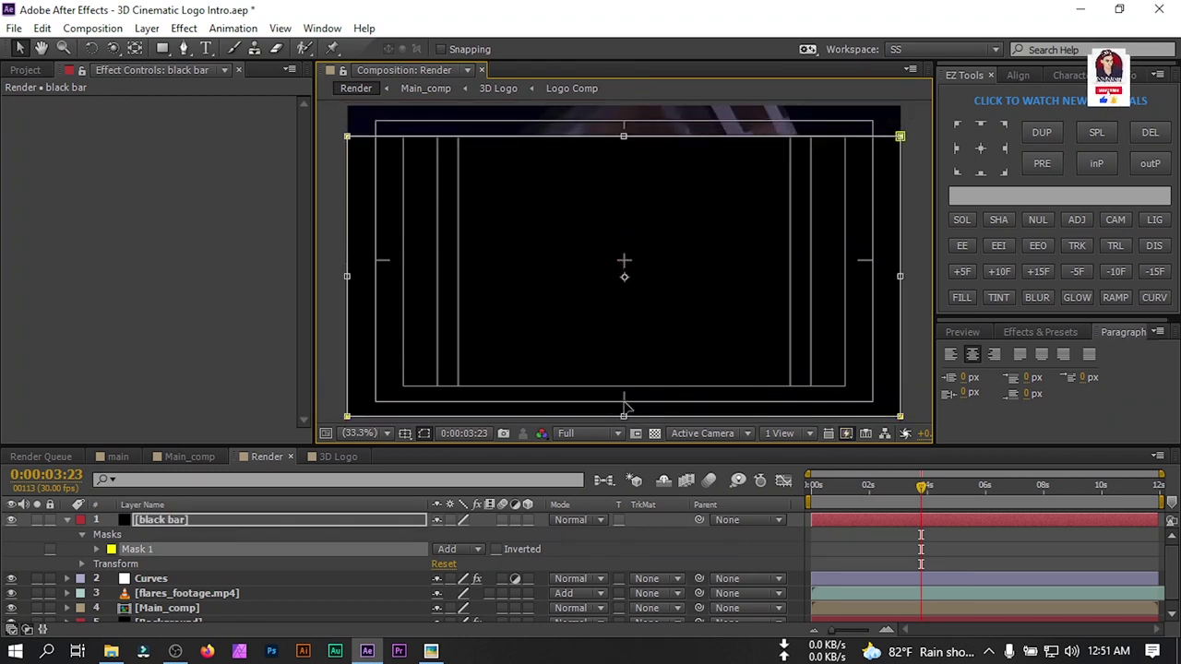
drag(624, 403, 624, 376)
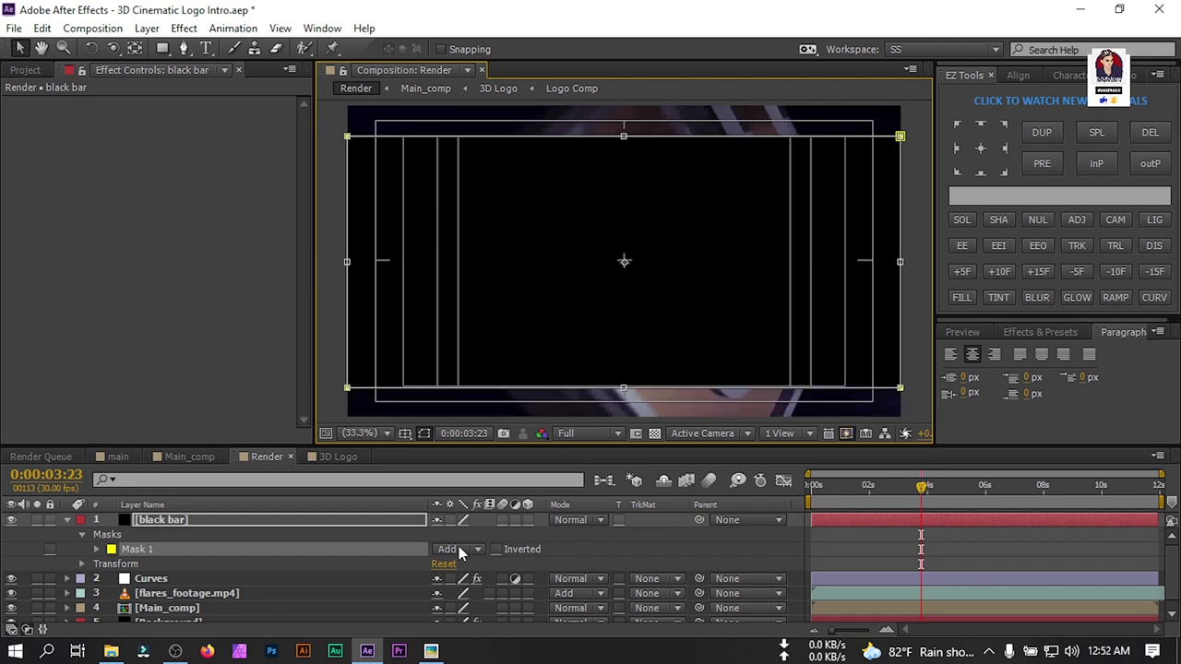
- Set the black bar layer's Mask 1 mode to Subtract and hide the Title/Action Safe overlay
click(458, 549)
click(489, 455)
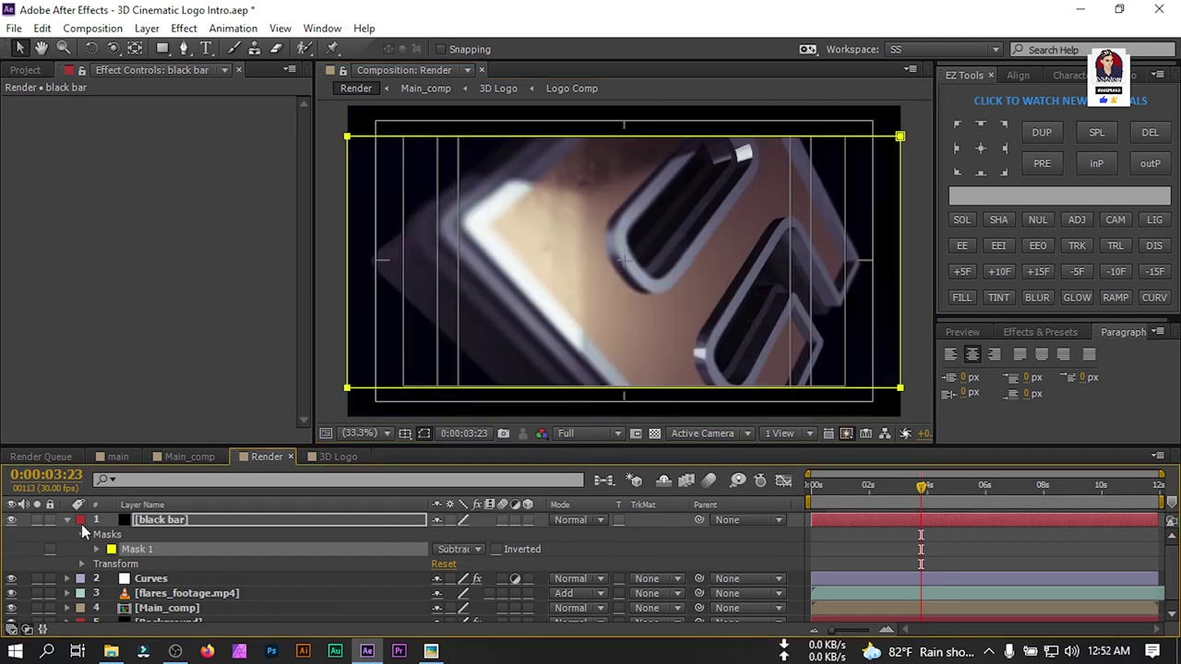
click(67, 519)
click(268, 609)
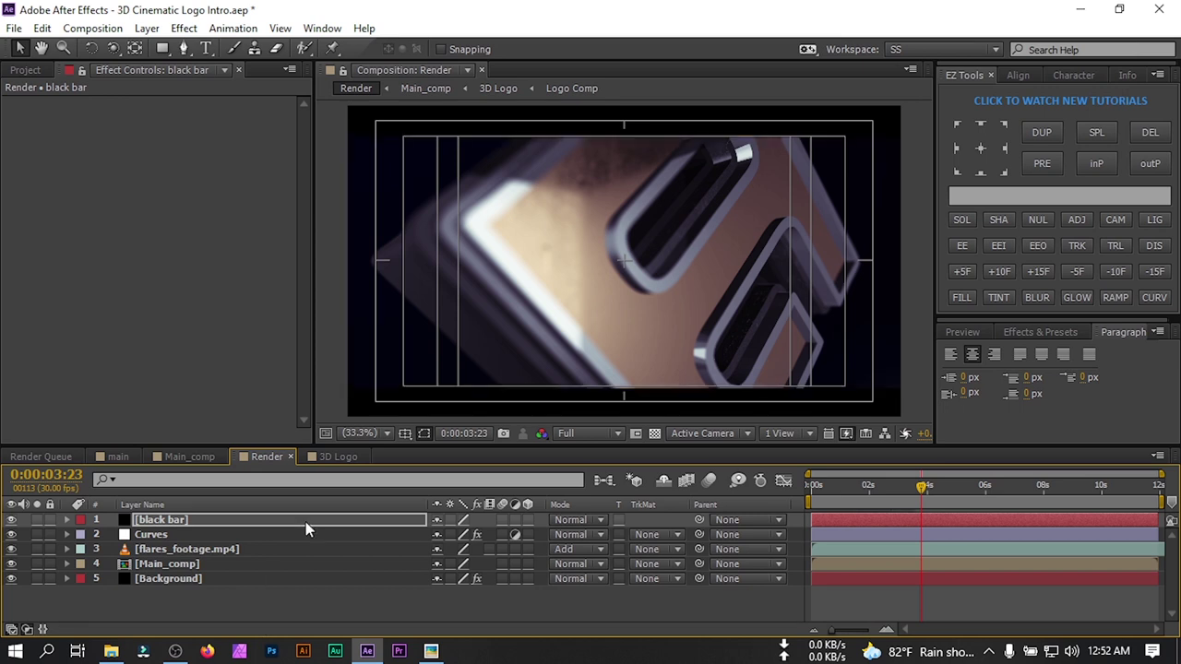
click(404, 433)
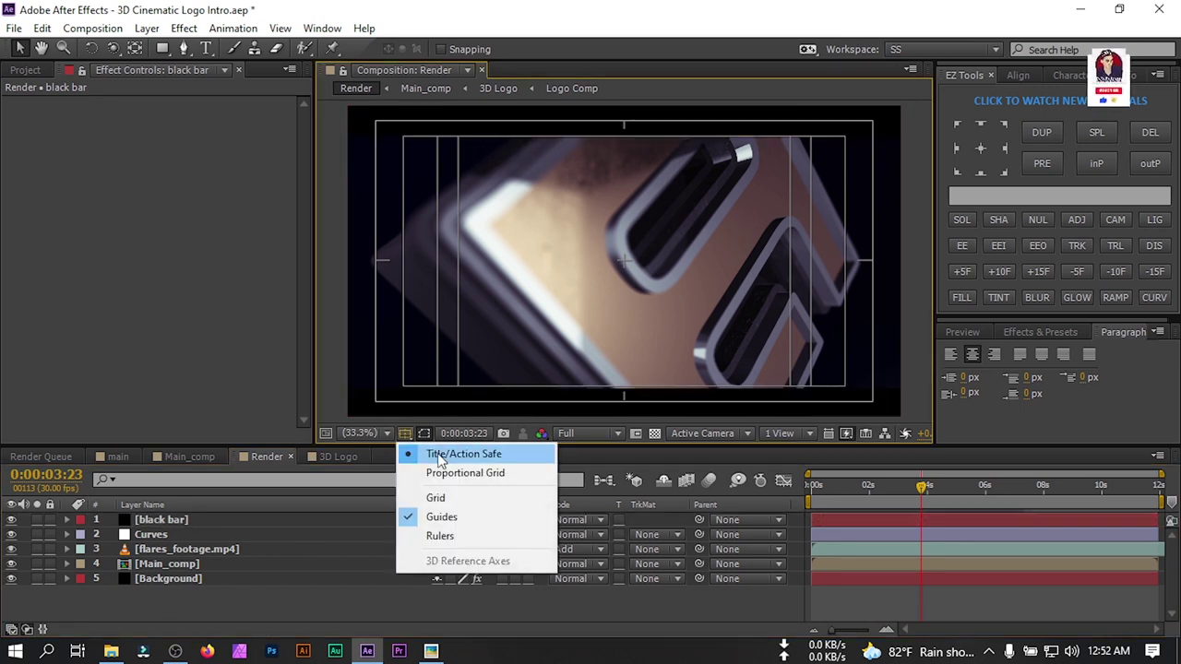
click(482, 452)
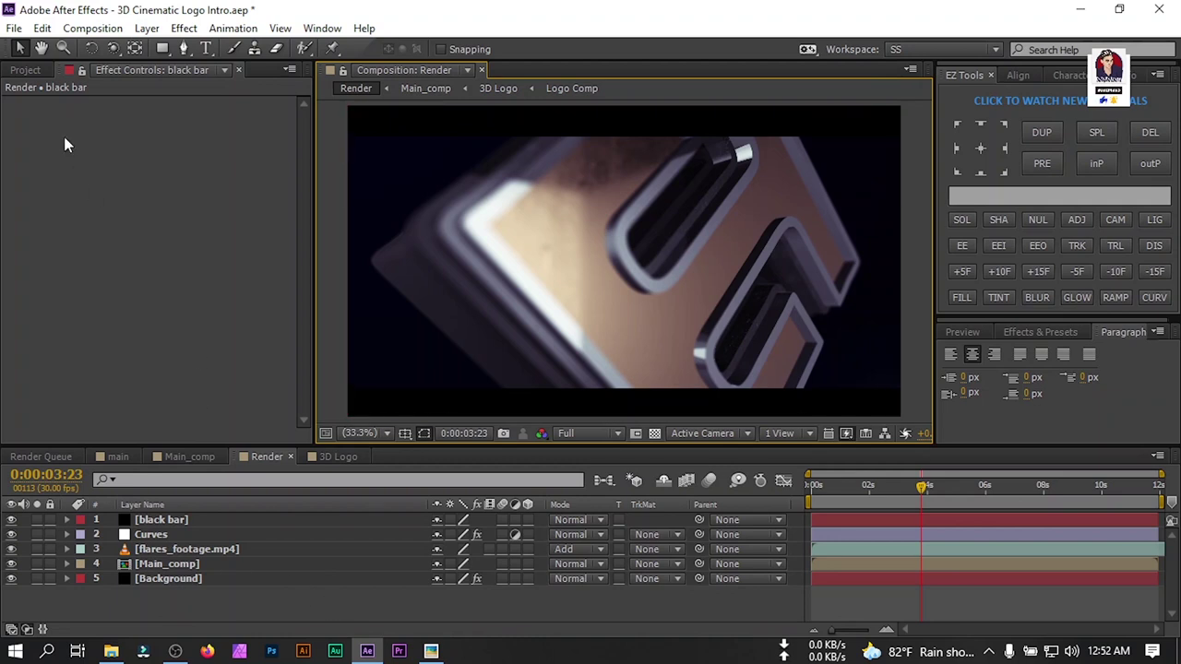
- Add Intro_Music.mp3 below the Background layer in the Render composition and preview the intro
click(26, 71)
drag(91, 291, 181, 601)
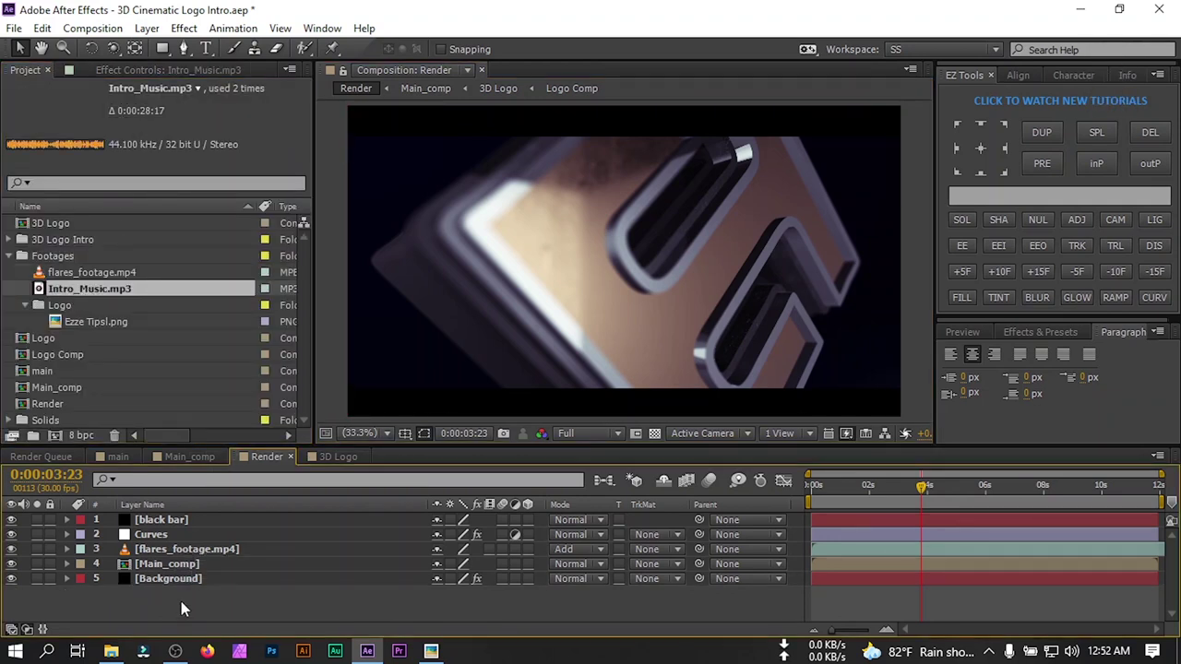
click(836, 505)
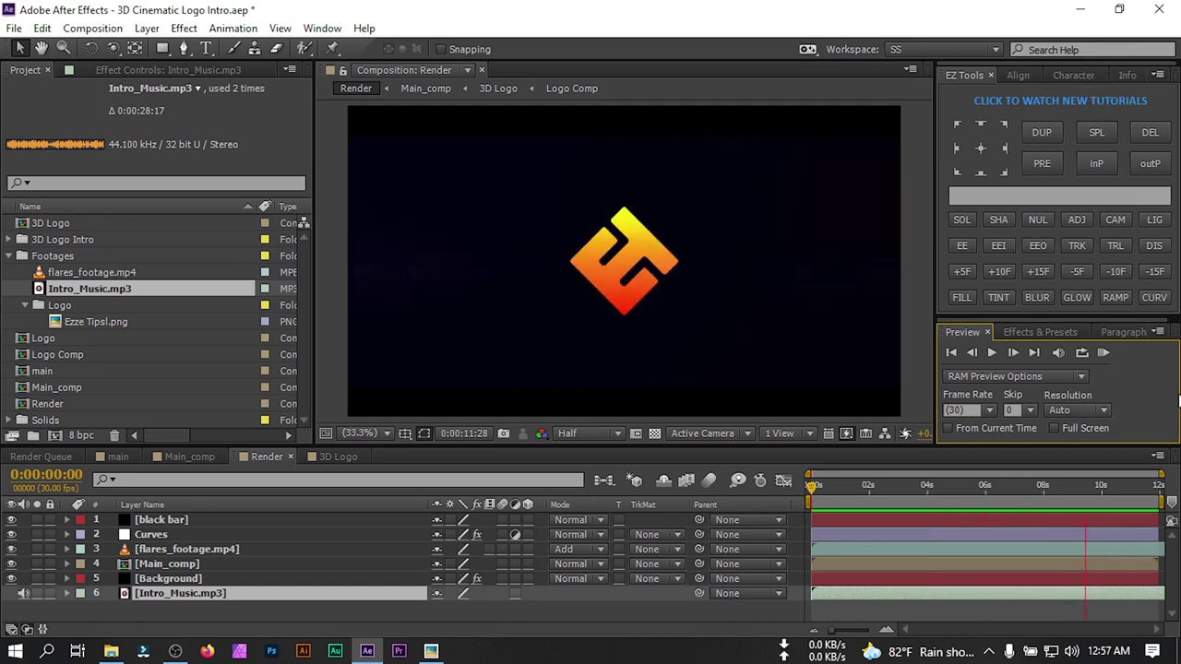
click(1136, 489)
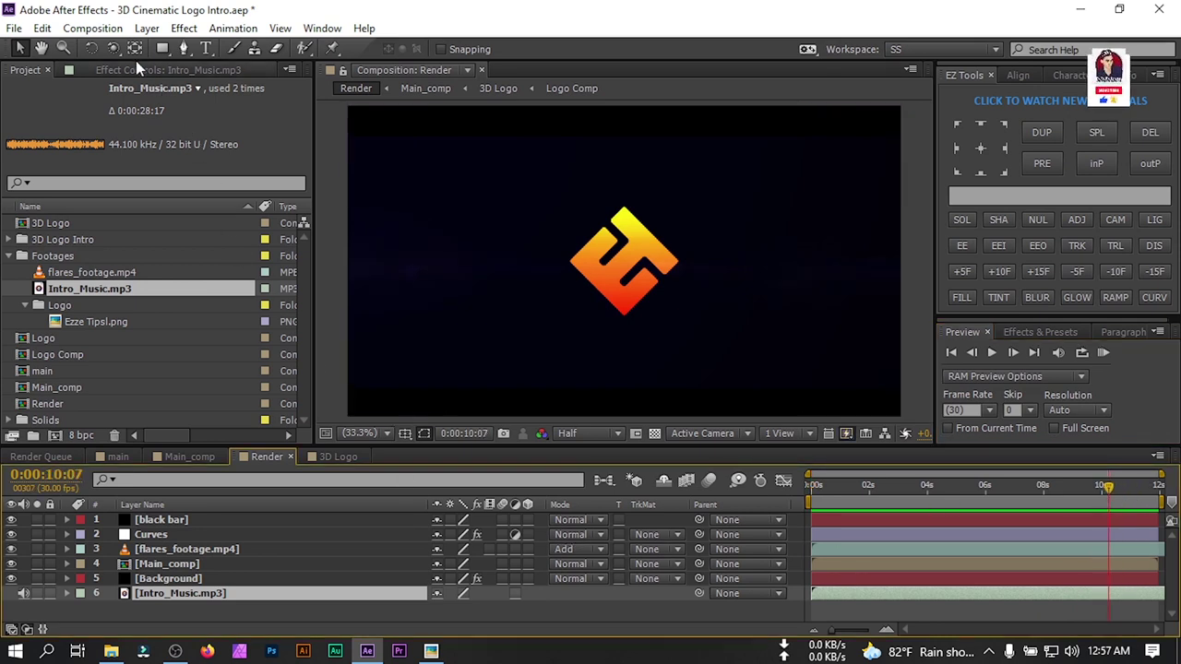
- Add the Render composition to the render queue and set its output format to AfterCodecs .mp4
click(93, 29)
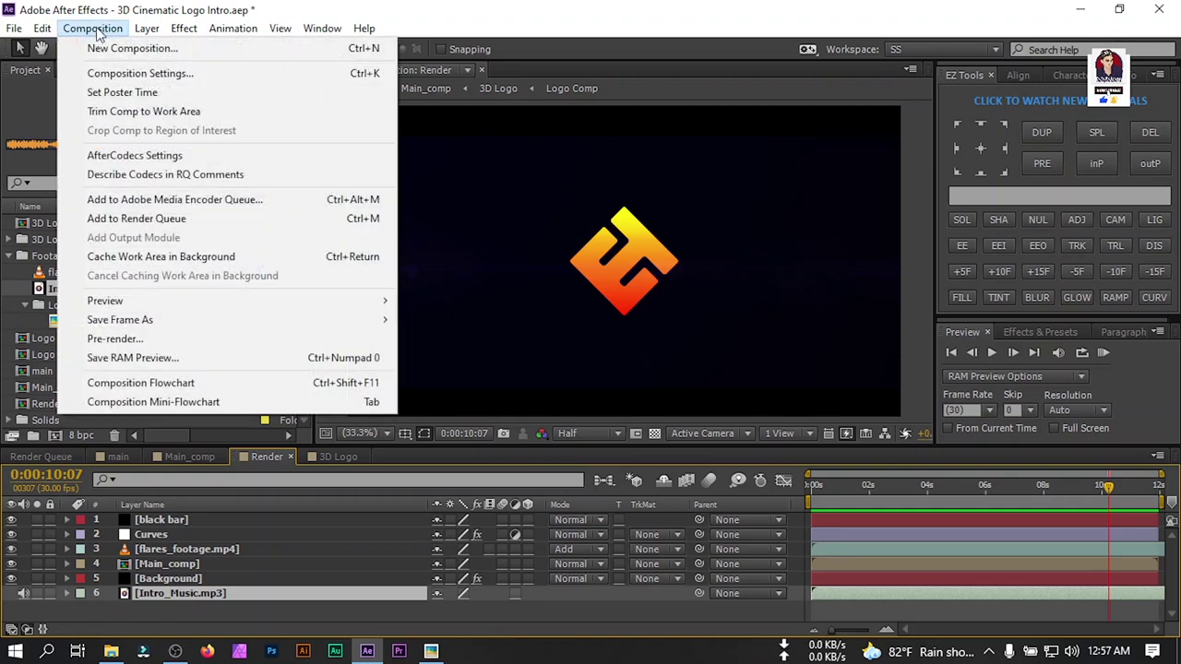
click(164, 225)
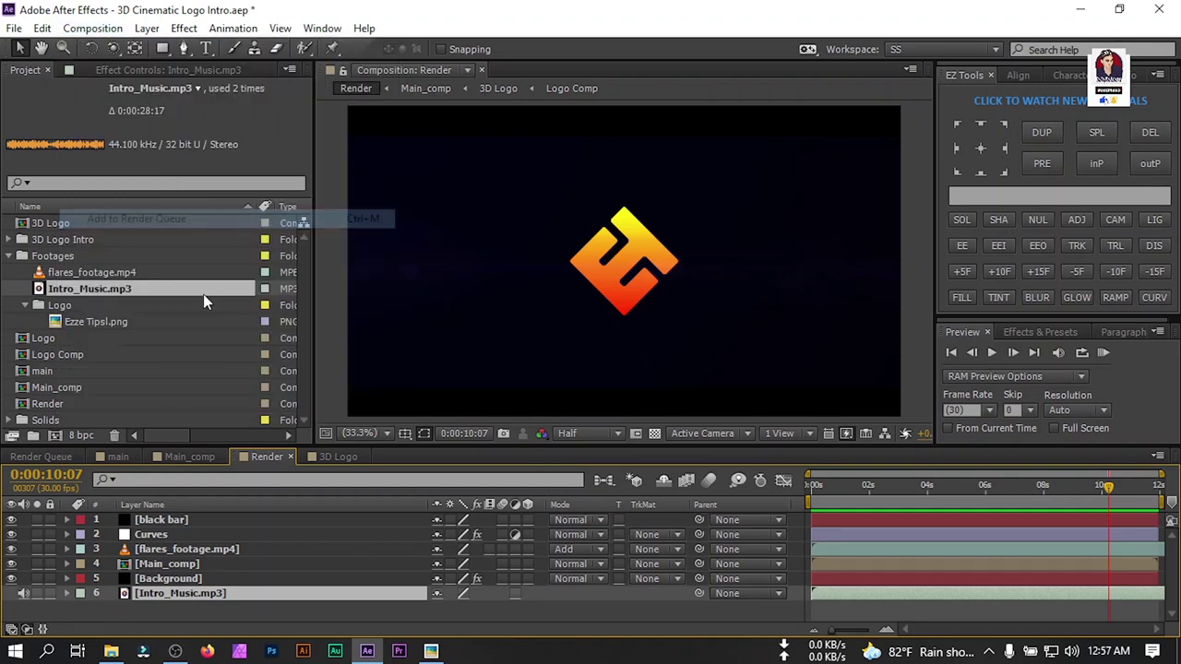
click(155, 614)
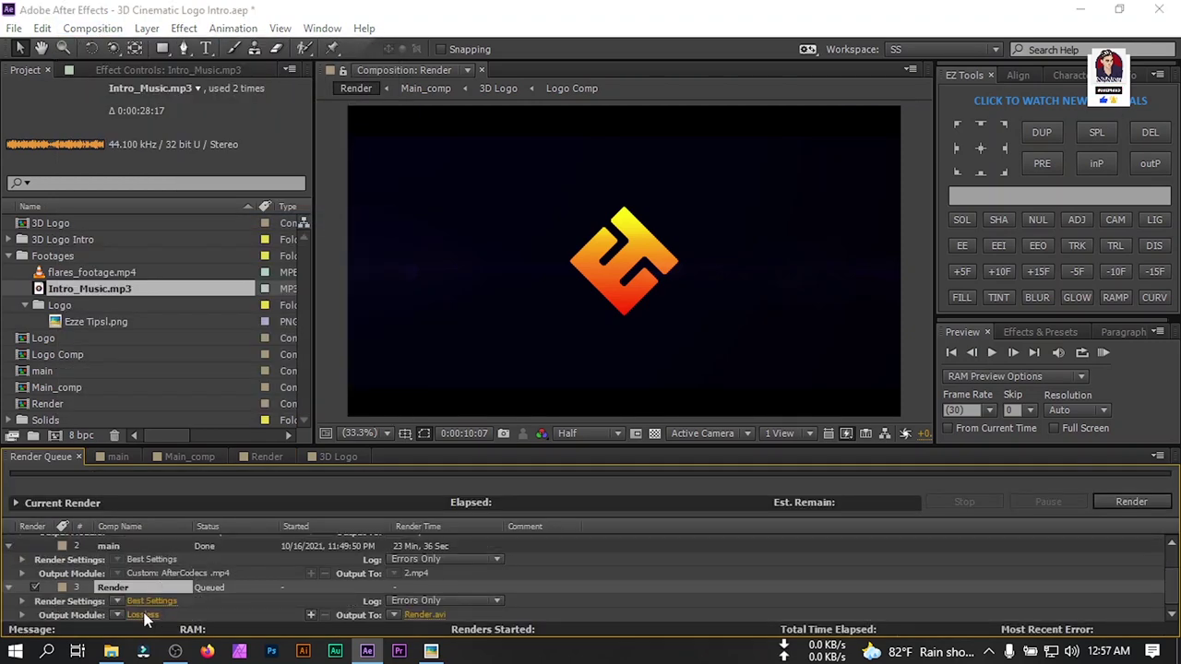
click(475, 107)
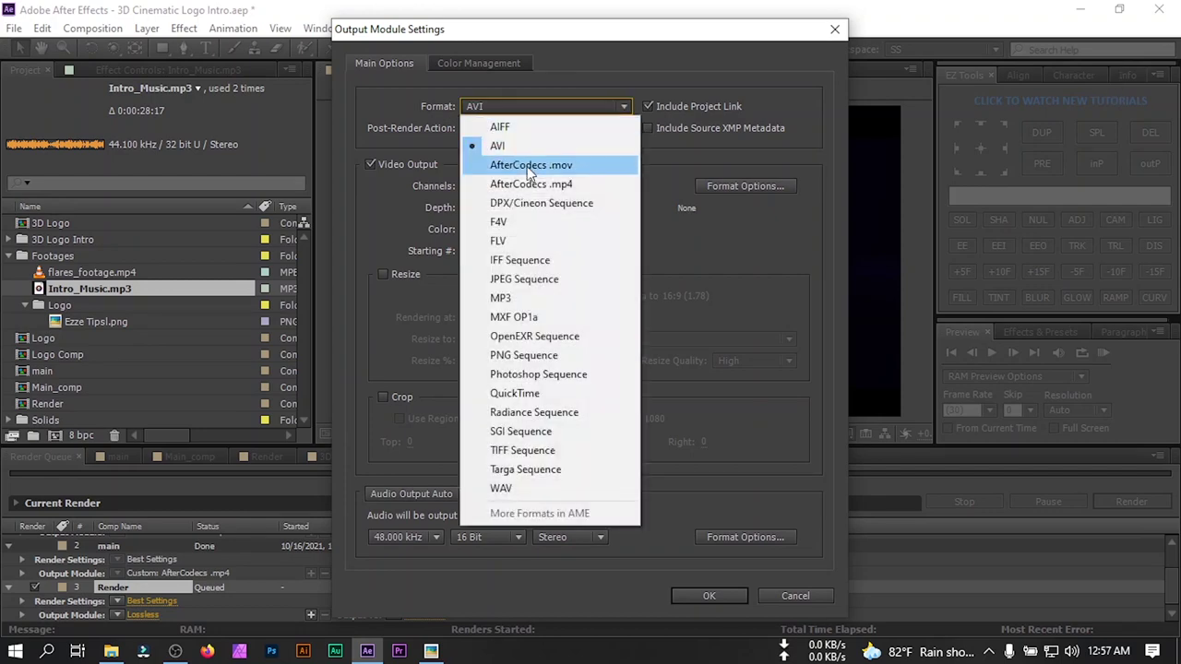
click(527, 182)
- Set audio output to On and save the output destination as Render.mp4 in the 3D Cinematic Logo Intro folder
click(452, 496)
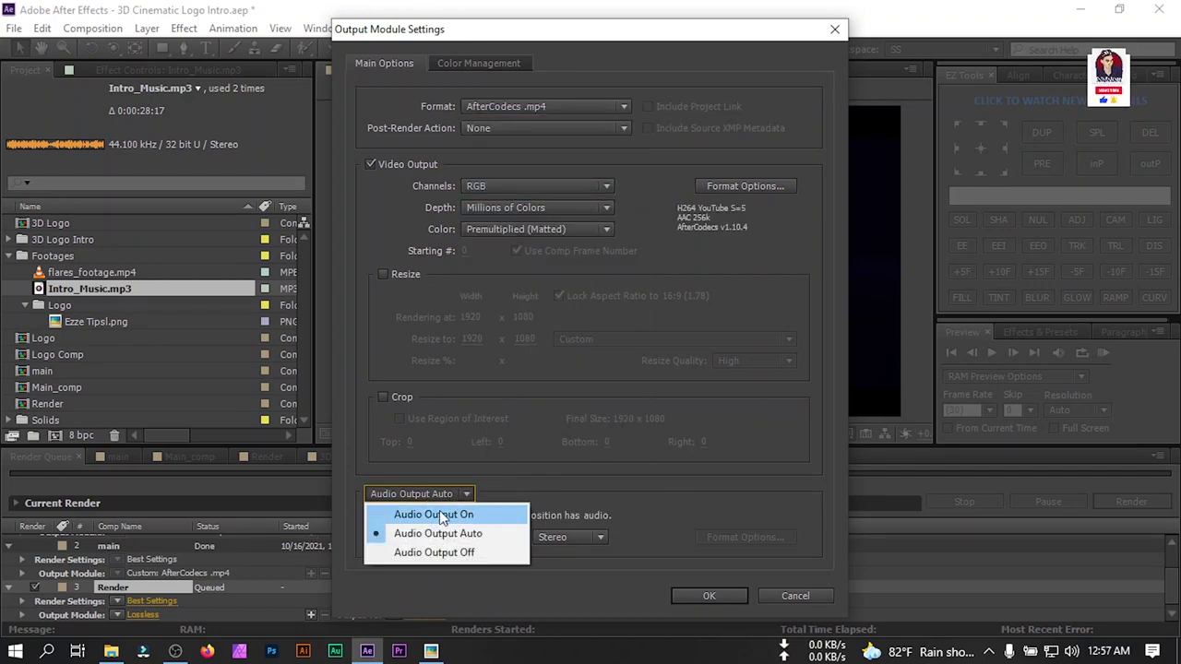
click(429, 514)
click(704, 596)
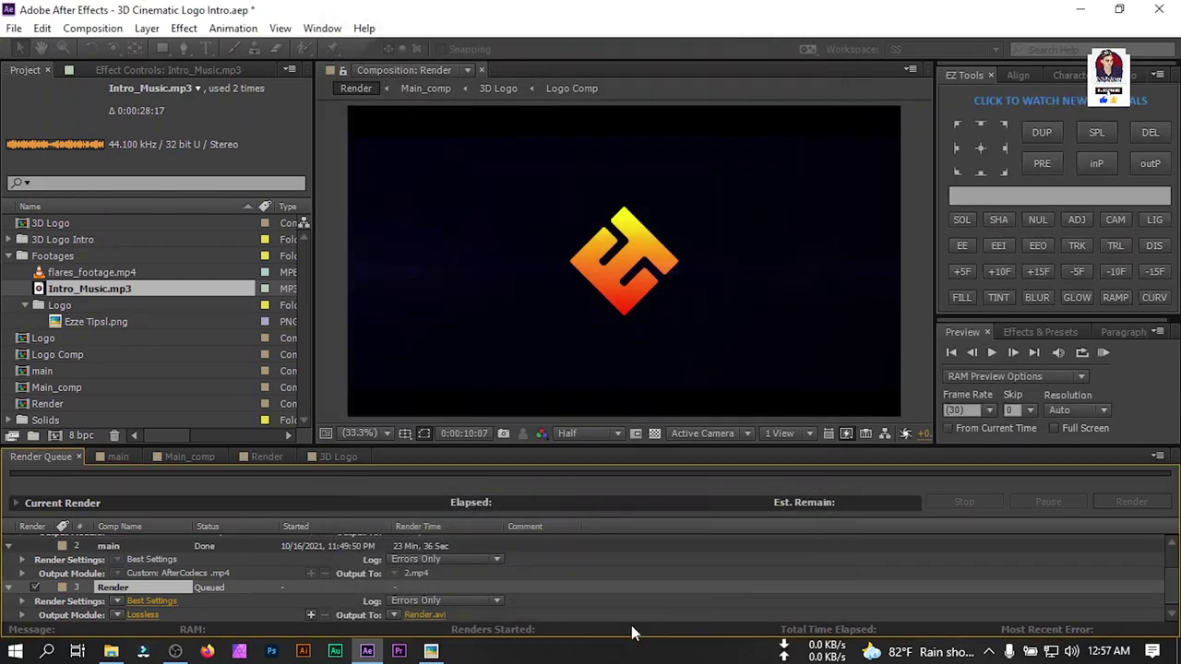
click(427, 616)
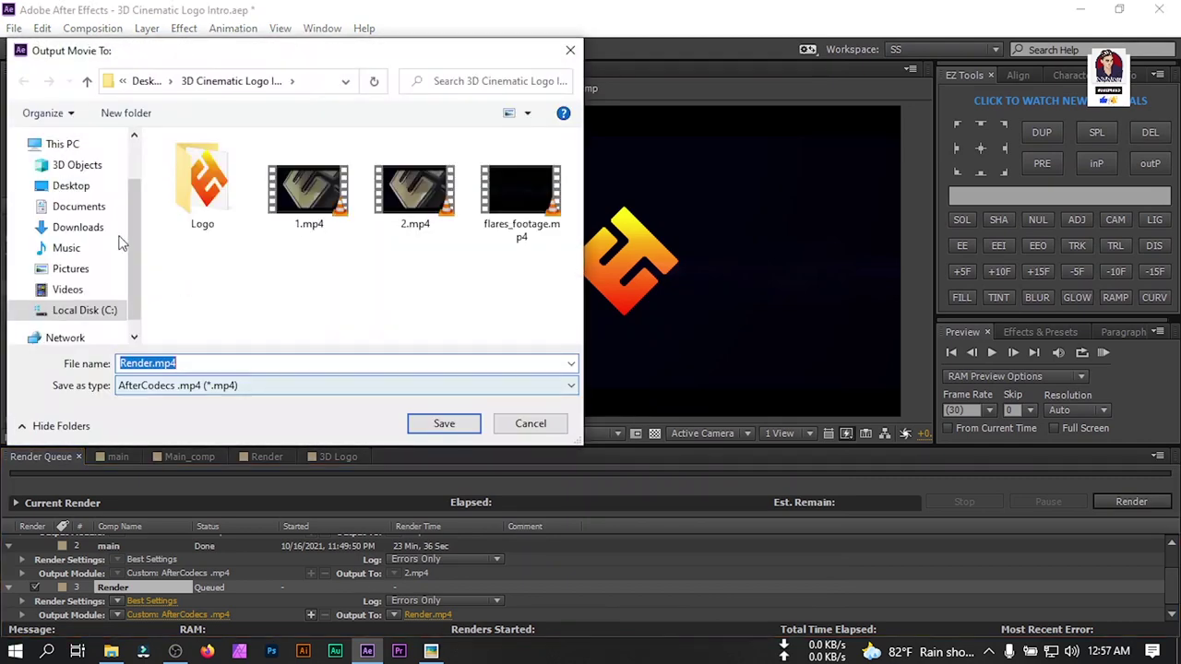
click(443, 424)
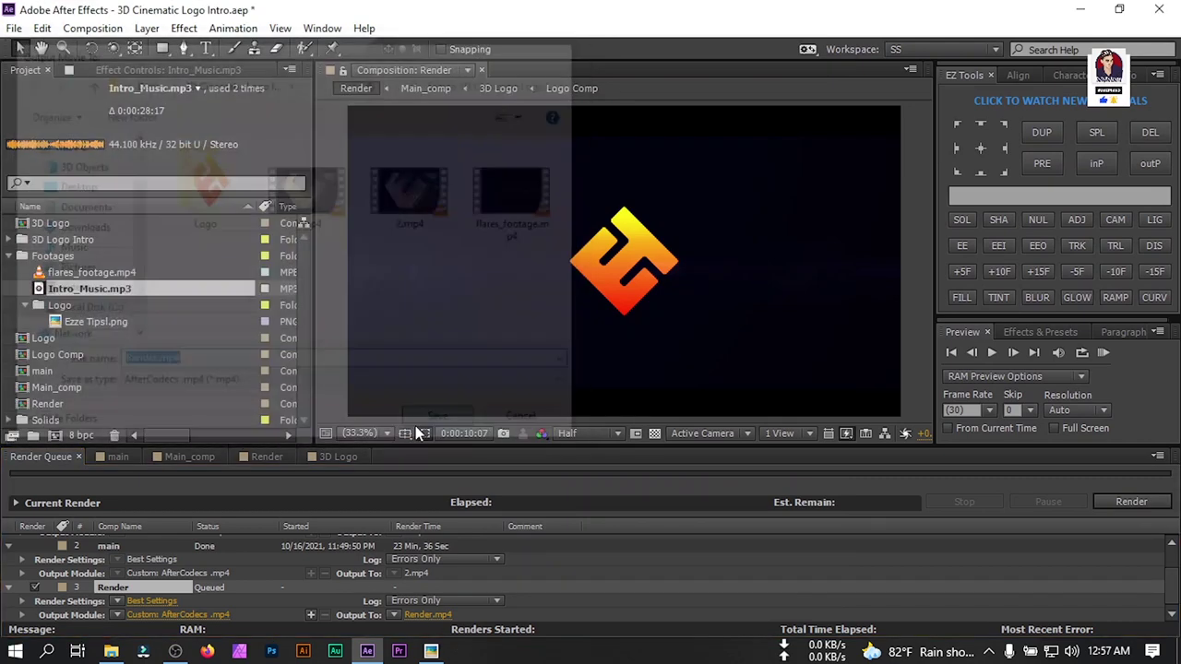